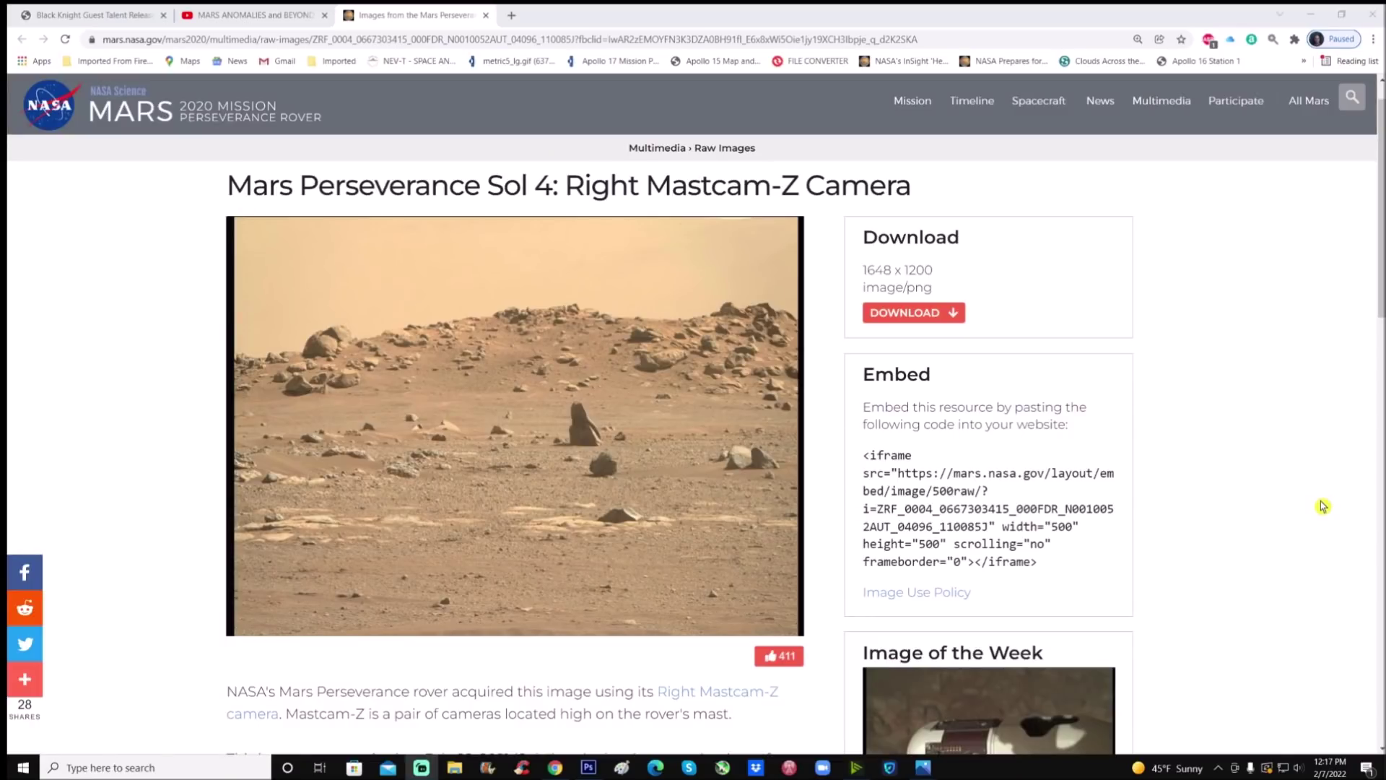
pyautogui.scroll(-2, 1326, 436)
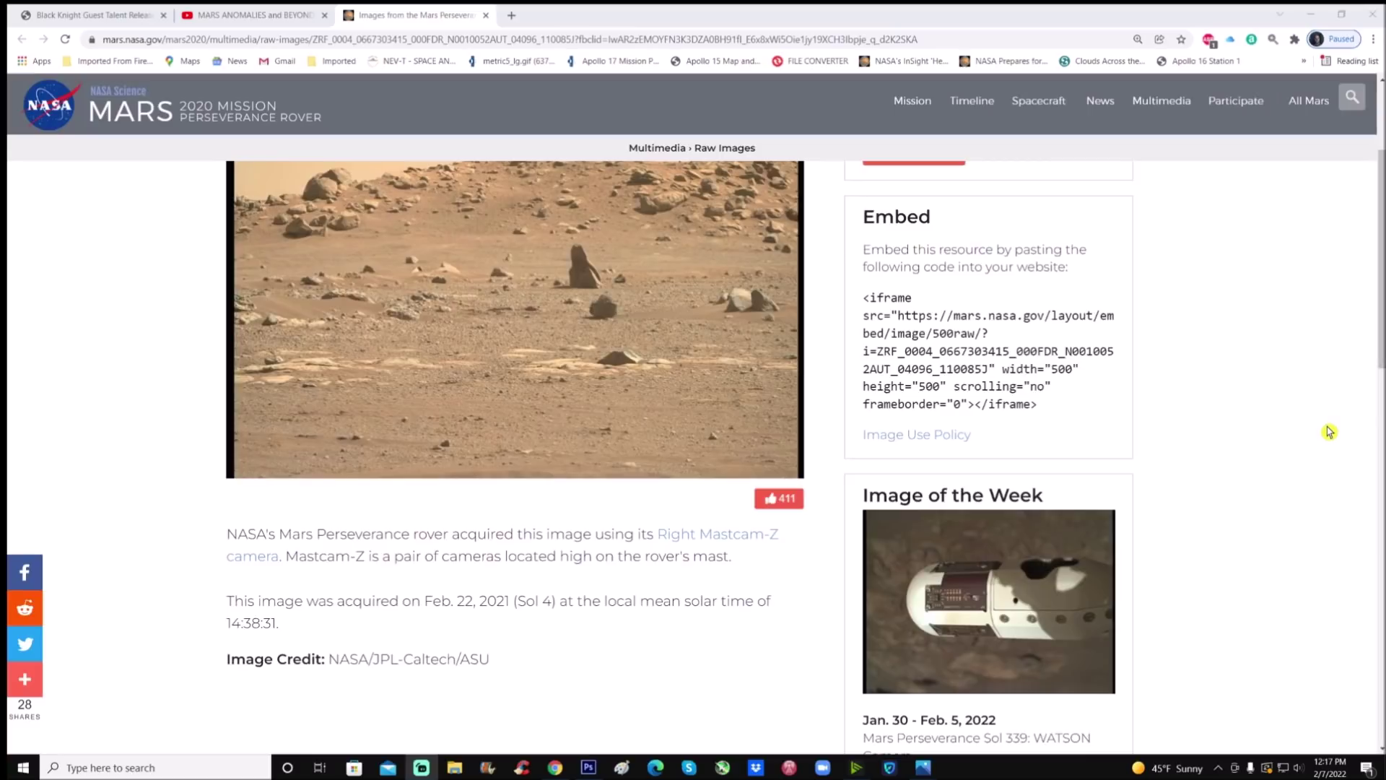
pyautogui.scroll(2, 727, 486)
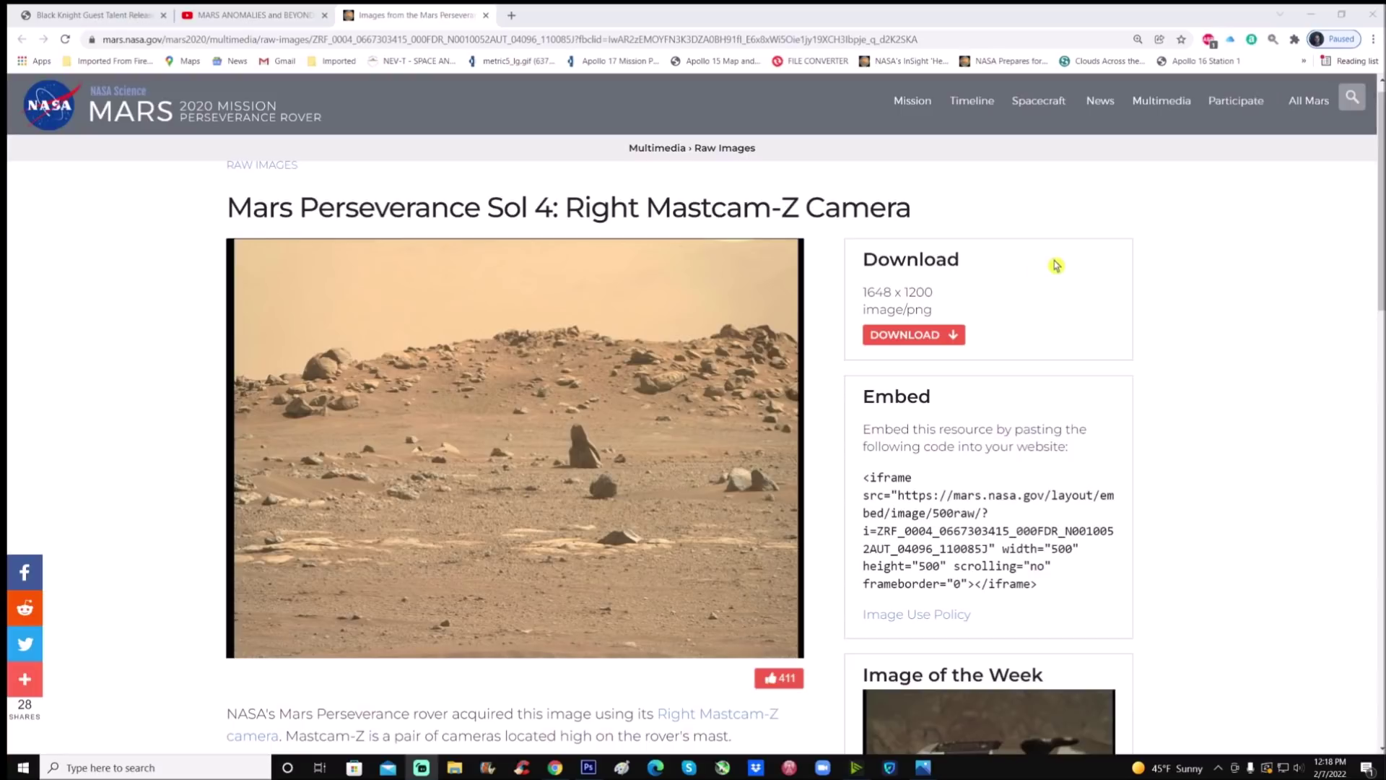
pyautogui.scroll(-1, 1073, 275)
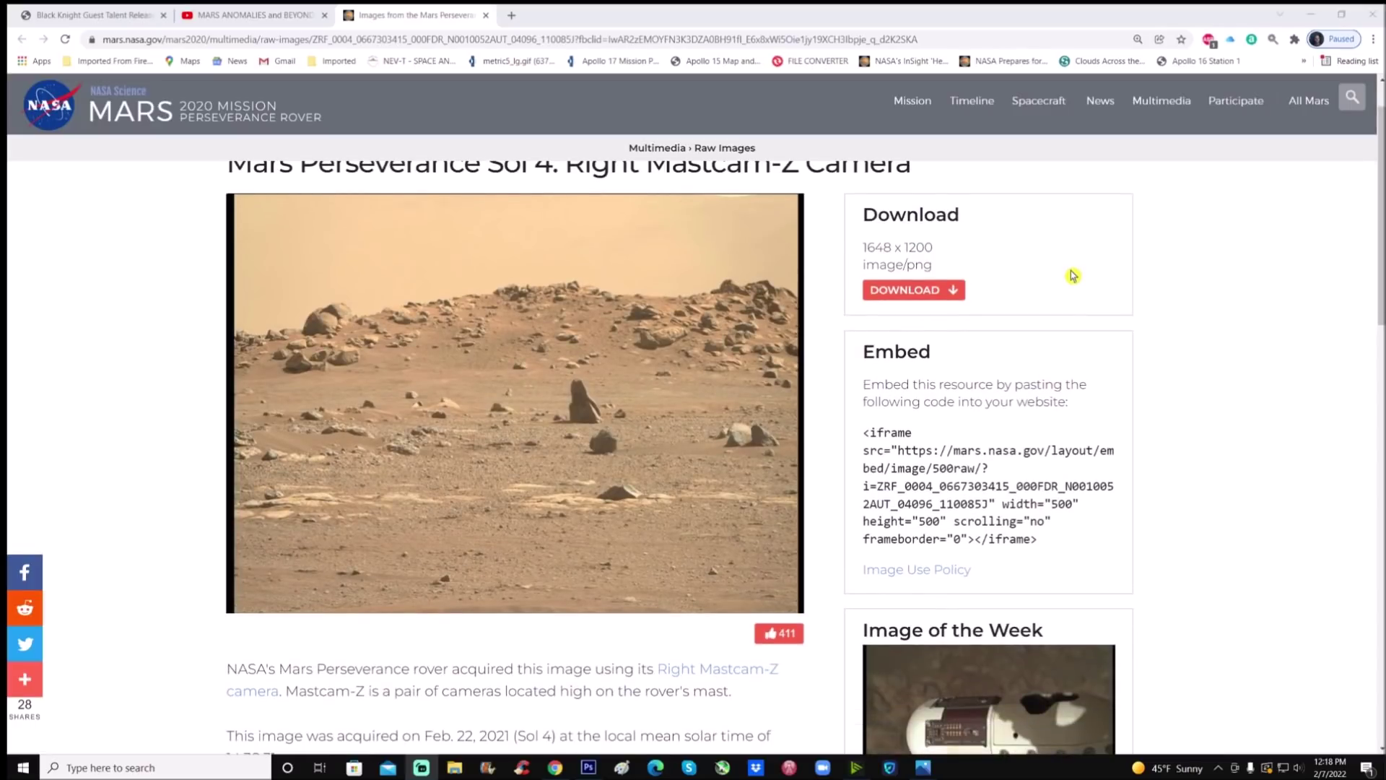
# - Bring the Mars photo to the front and switch it to Snapshot 1
pyautogui.click(588, 767)
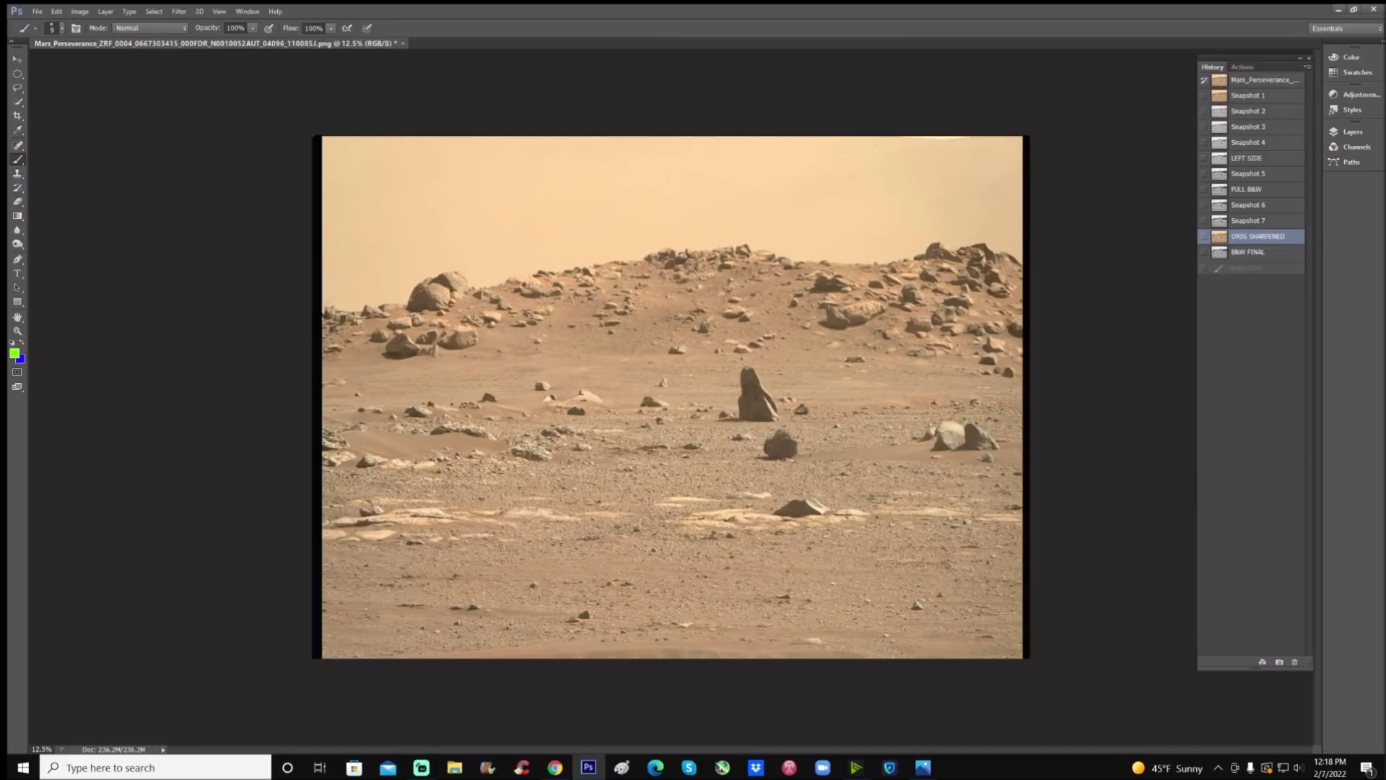
pyautogui.click(1283, 82)
pyautogui.click(1236, 97)
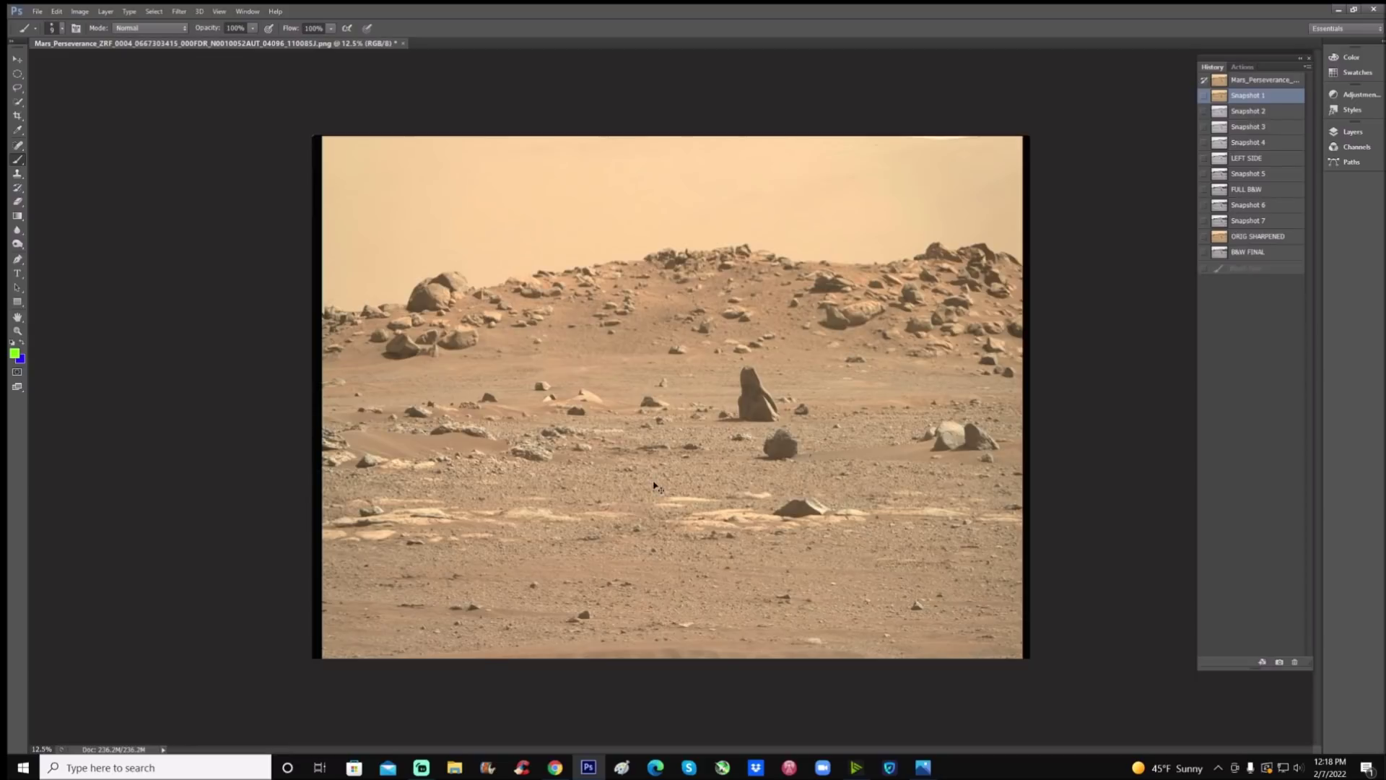
# - Zoom the photo in to 50% and pan toward its right side
pyautogui.hotkey('ctrl', '=')
pyautogui.hotkey('ctrl', '=')
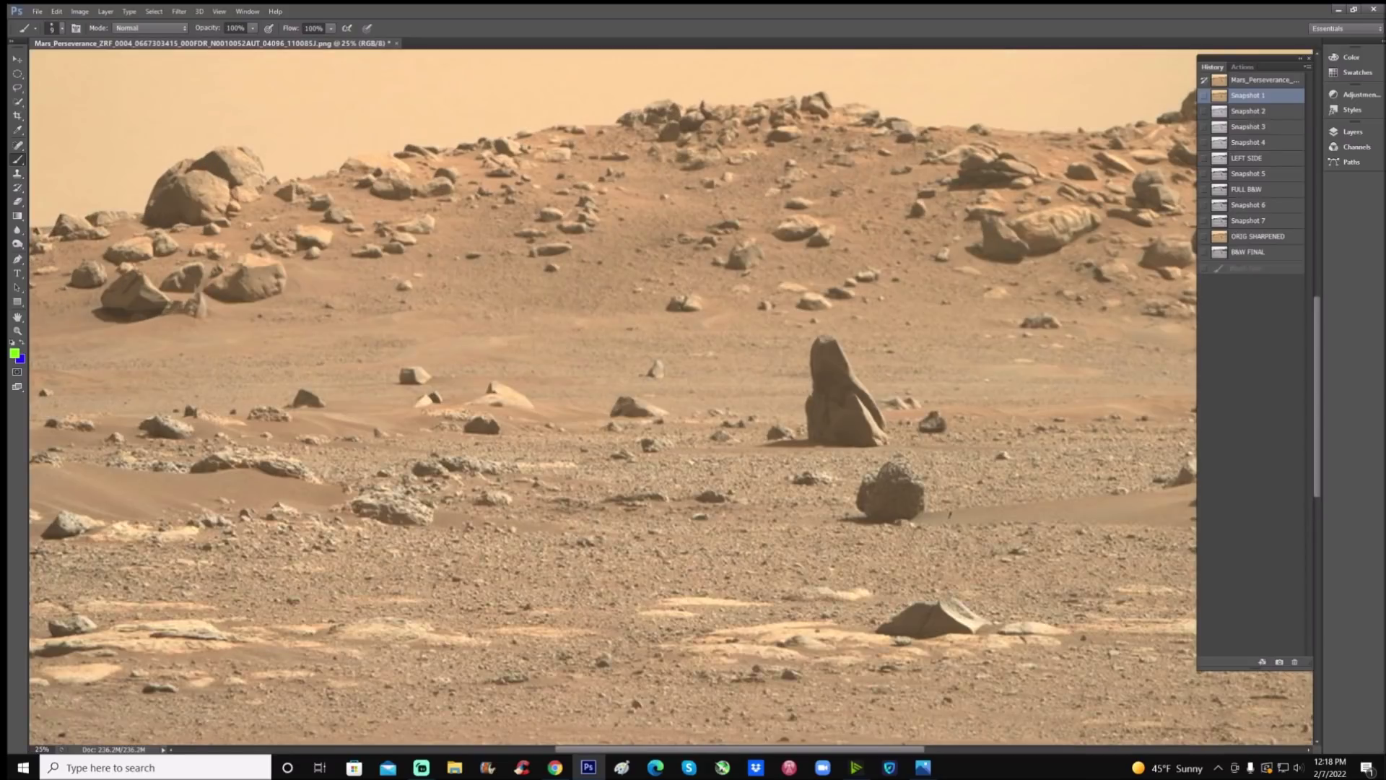
pyautogui.scroll(3, 654, 478)
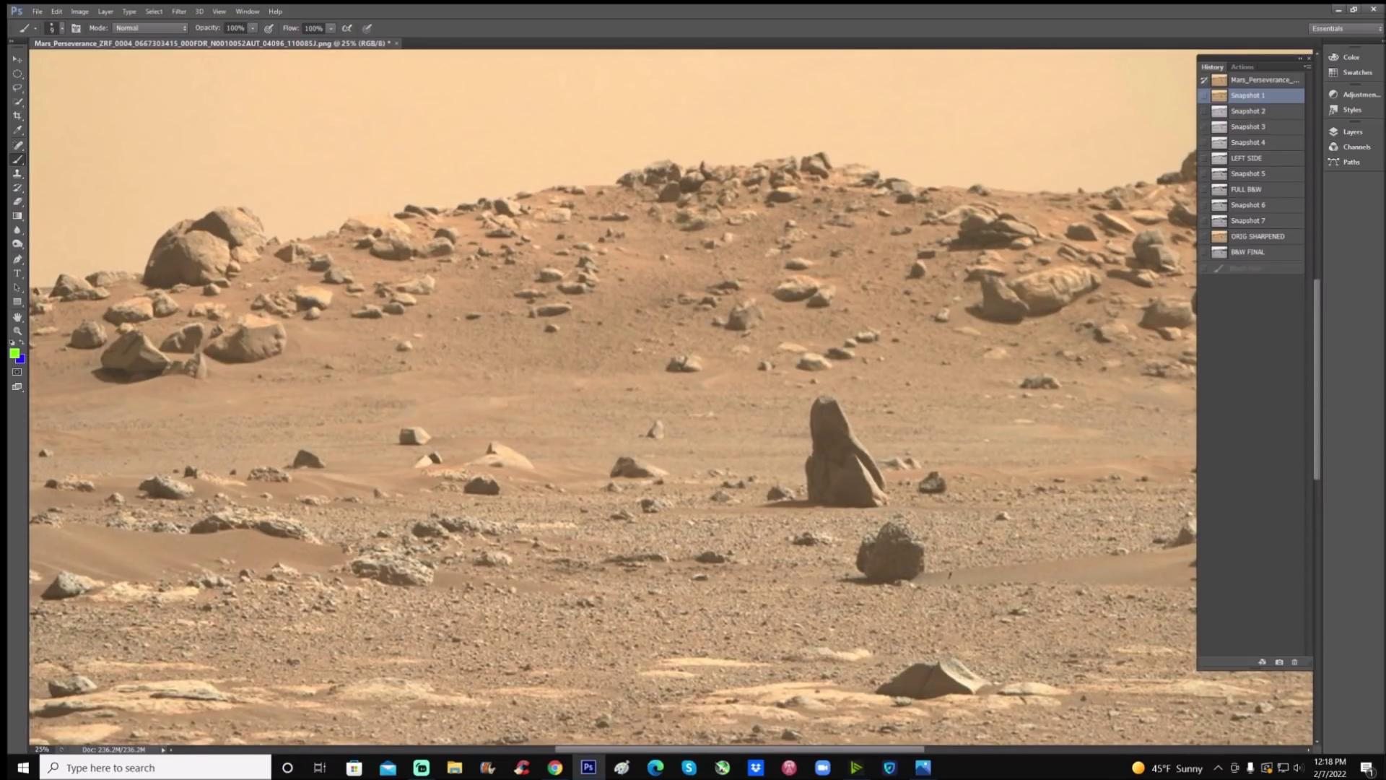
pyautogui.moveTo(635, 749); pyautogui.dragTo(736, 756)
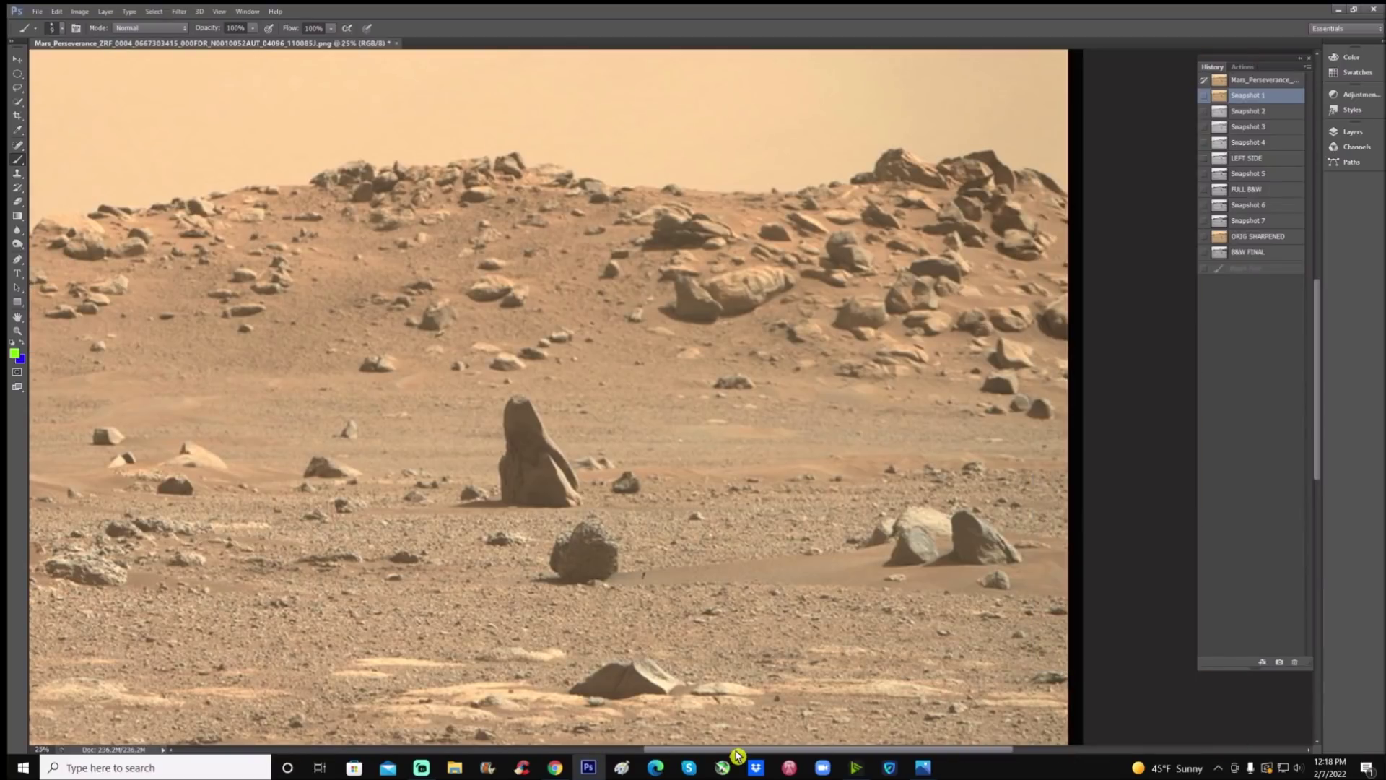
pyautogui.moveTo(736, 756); pyautogui.dragTo(802, 756)
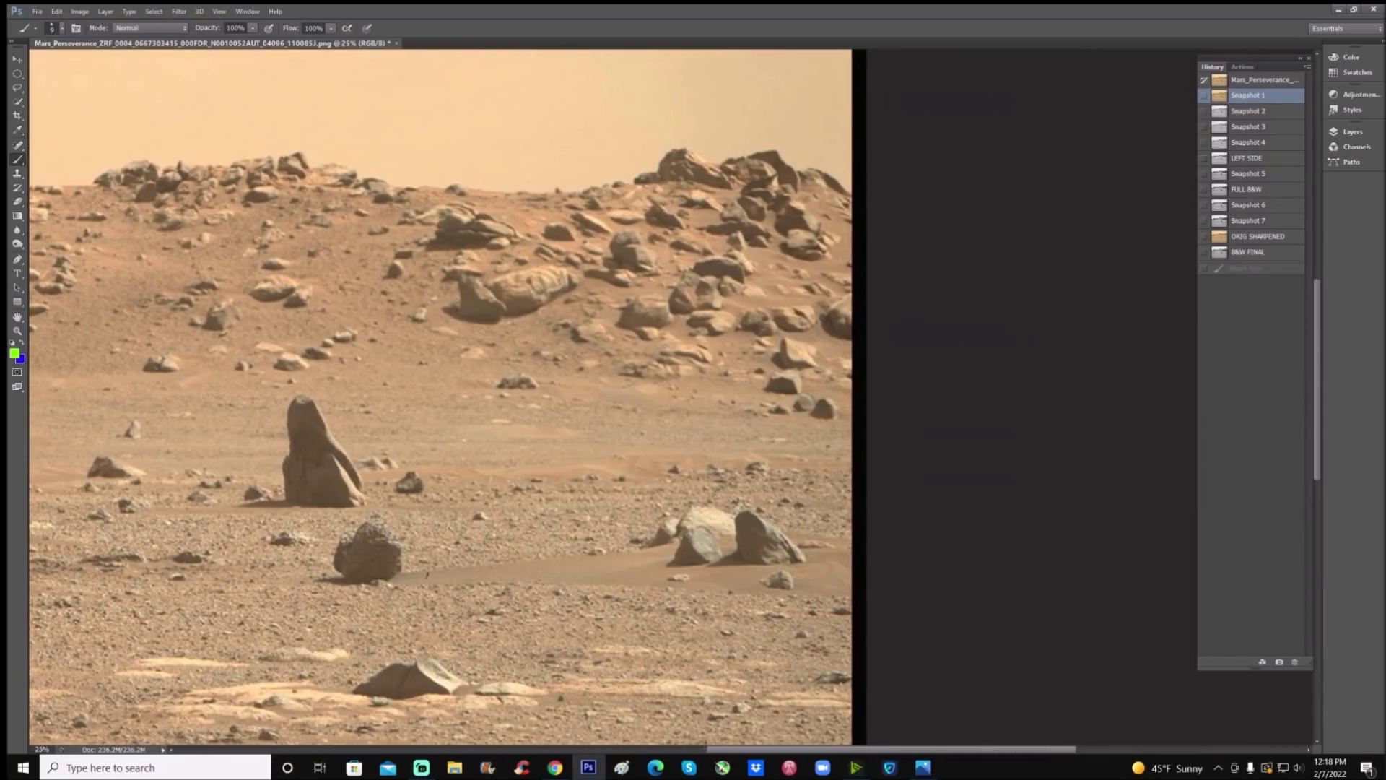
pyautogui.scroll(6, 440, 405)
pyautogui.hotkey('ctrl', '+')
pyautogui.hotkey('ctrl', '+')
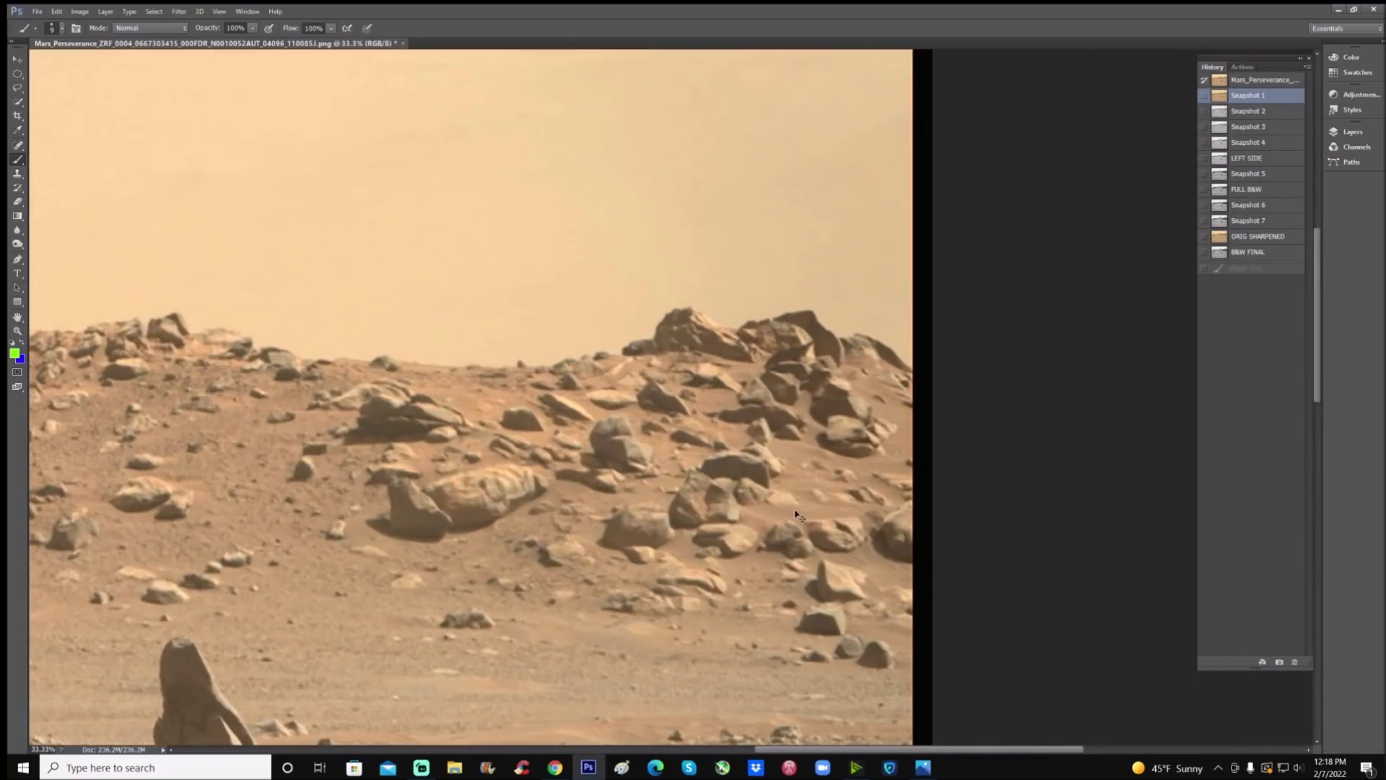
pyautogui.scroll(-2, 531, 485)
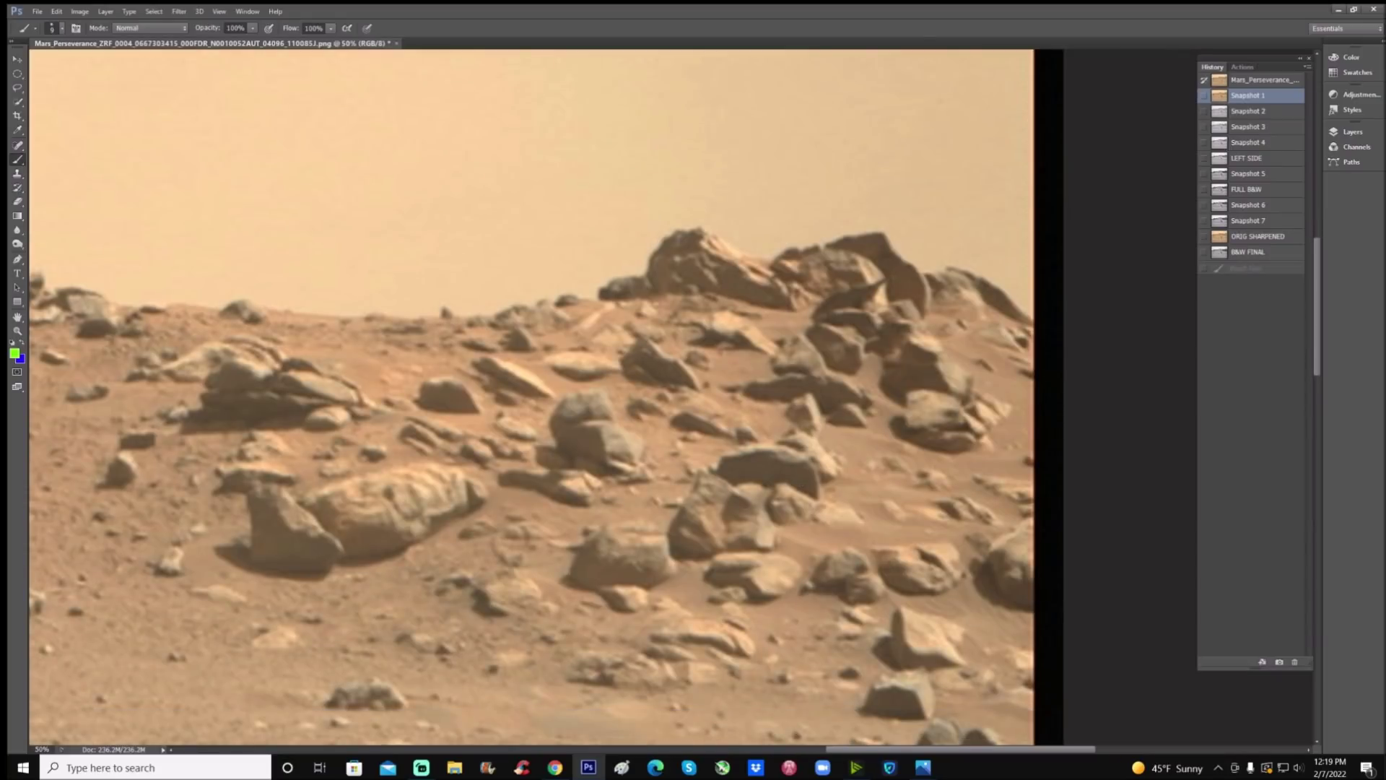
# - Restore the ORIG SHARPENED snapshot and start a green circle around the pale boulder
pyautogui.click(1254, 239)
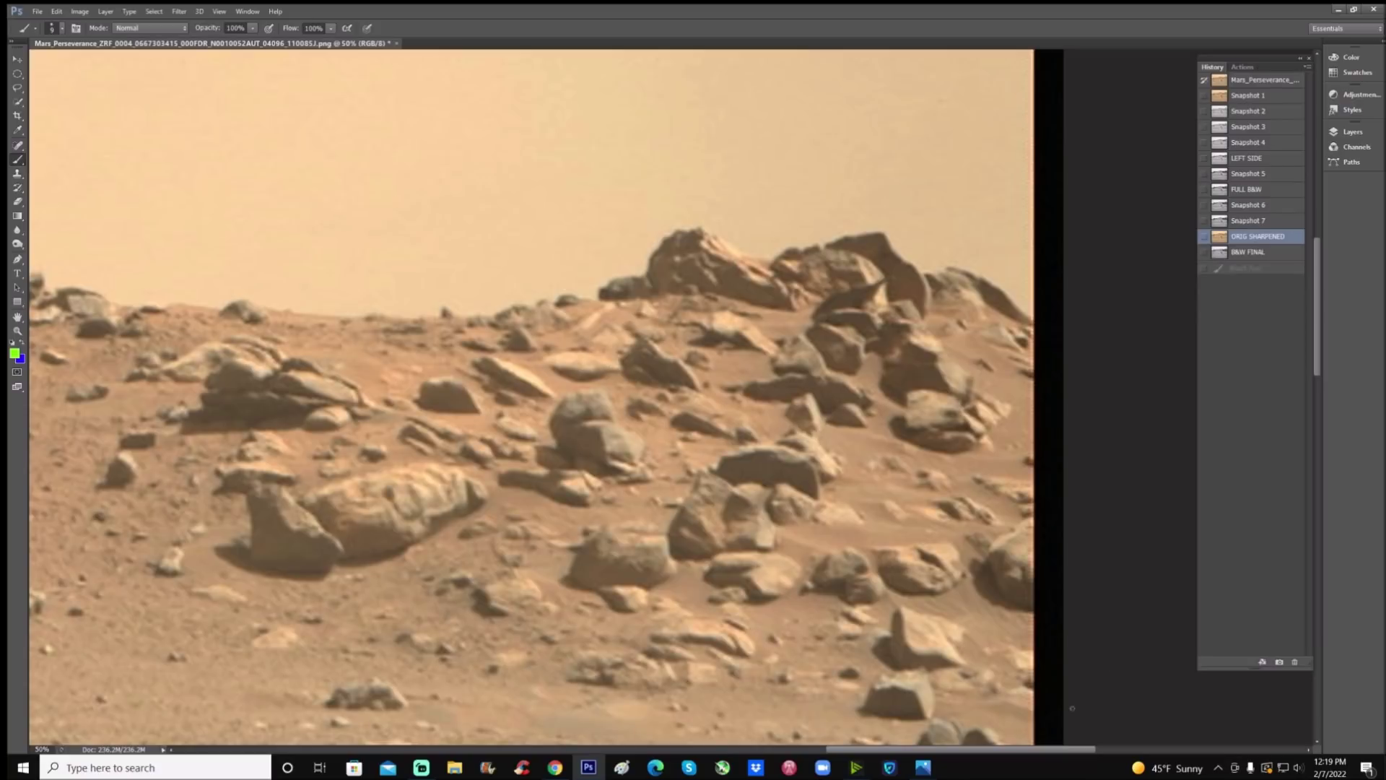
pyautogui.hscroll(-5, 1056, 744)
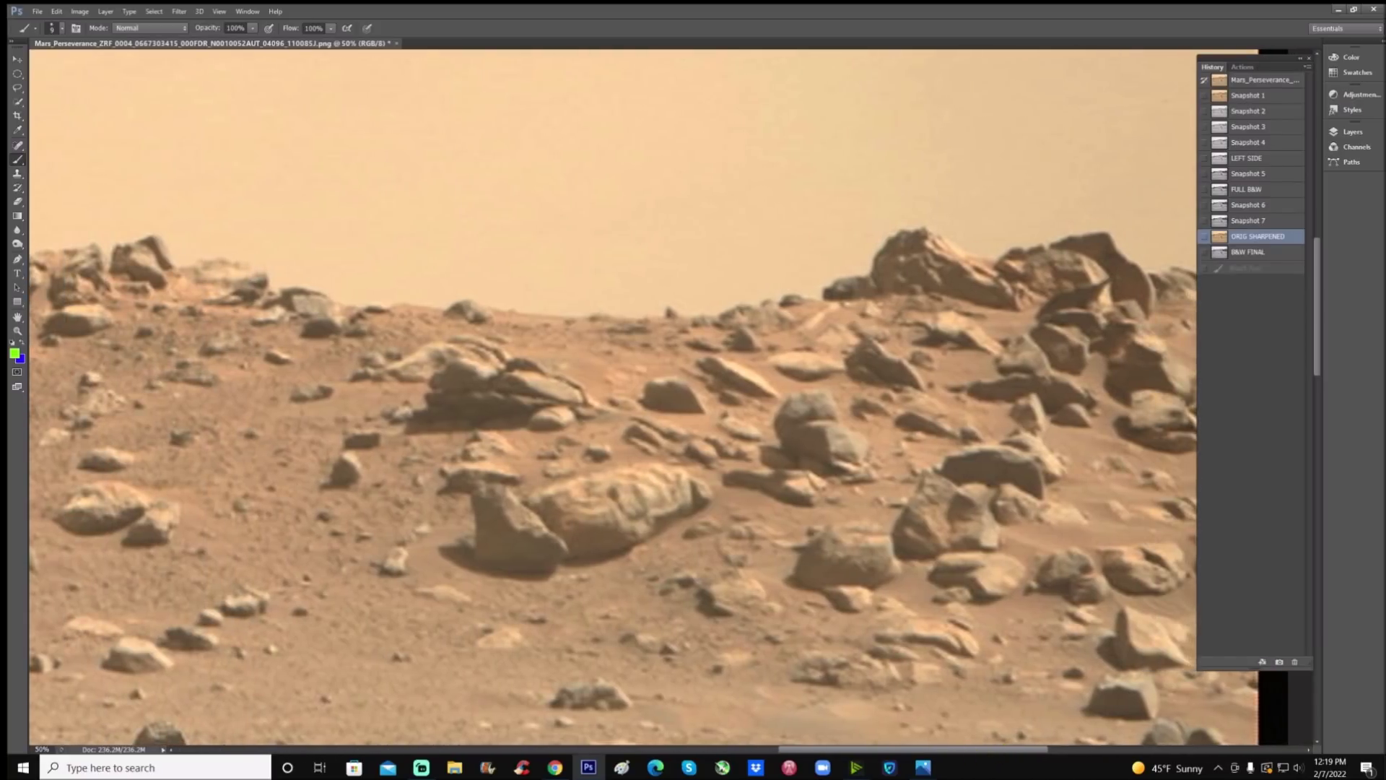
pyautogui.scroll(1, 605, 471)
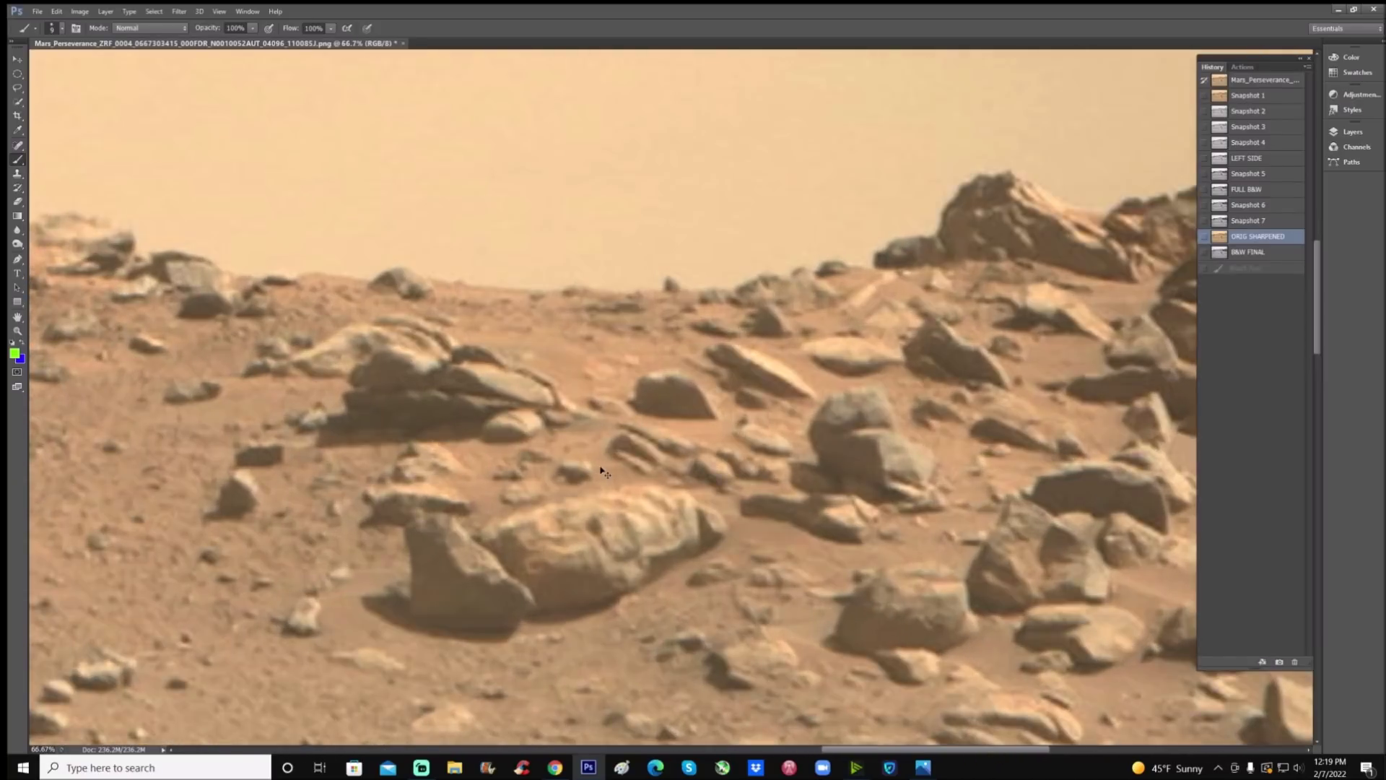
pyautogui.moveTo(568, 476)
pyautogui.mouseDown()
pyautogui.moveTo(502, 524)
pyautogui.moveTo(491, 564)
pyautogui.moveTo(538, 584)
pyautogui.moveTo(652, 586)
pyautogui.moveTo(769, 532)
pyautogui.moveTo(719, 466)
pyautogui.moveTo(559, 478)
pyautogui.mouseUp()
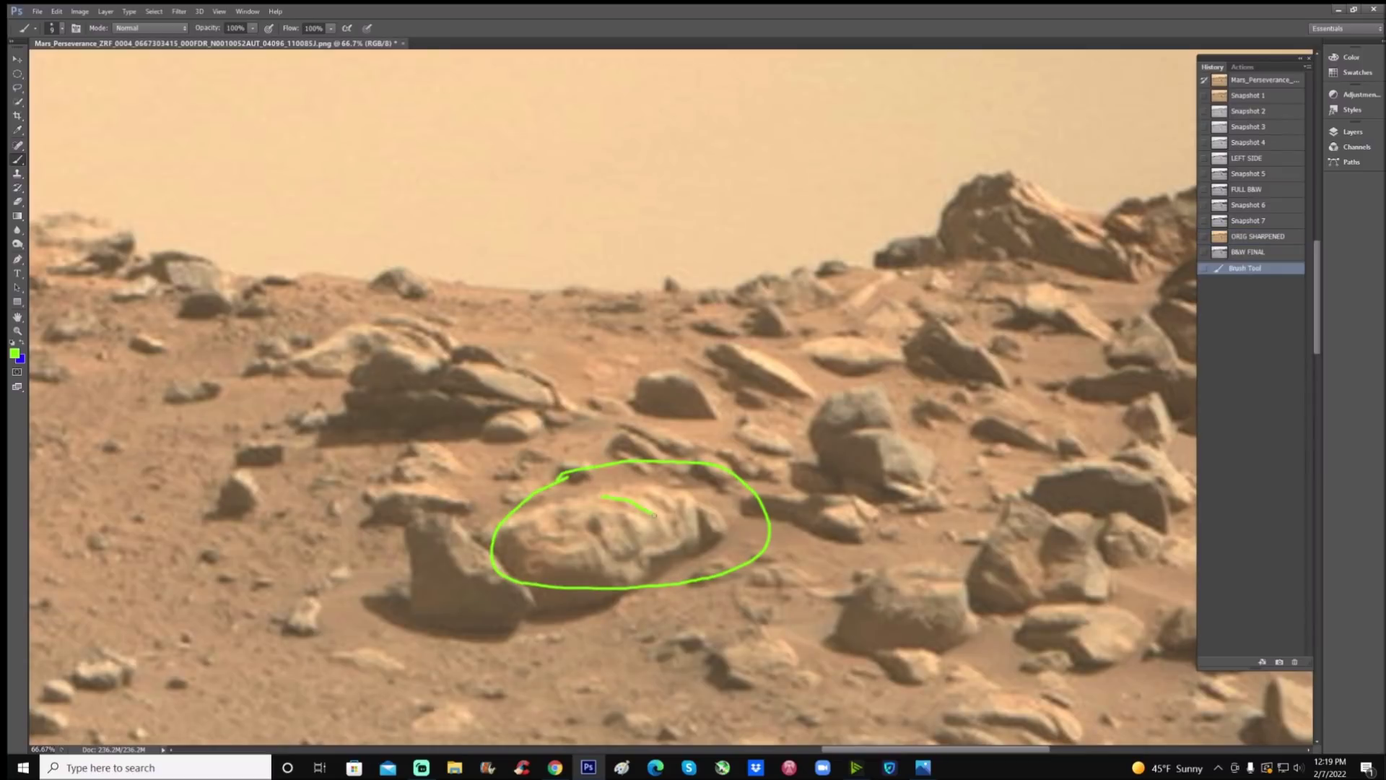
# - Trace green lines, a curl and a curve across the boulder's surface
pyautogui.moveTo(654, 514)
pyautogui.mouseDown()
pyautogui.moveTo(660, 526)
pyautogui.moveTo(669, 509)
pyautogui.mouseUp()
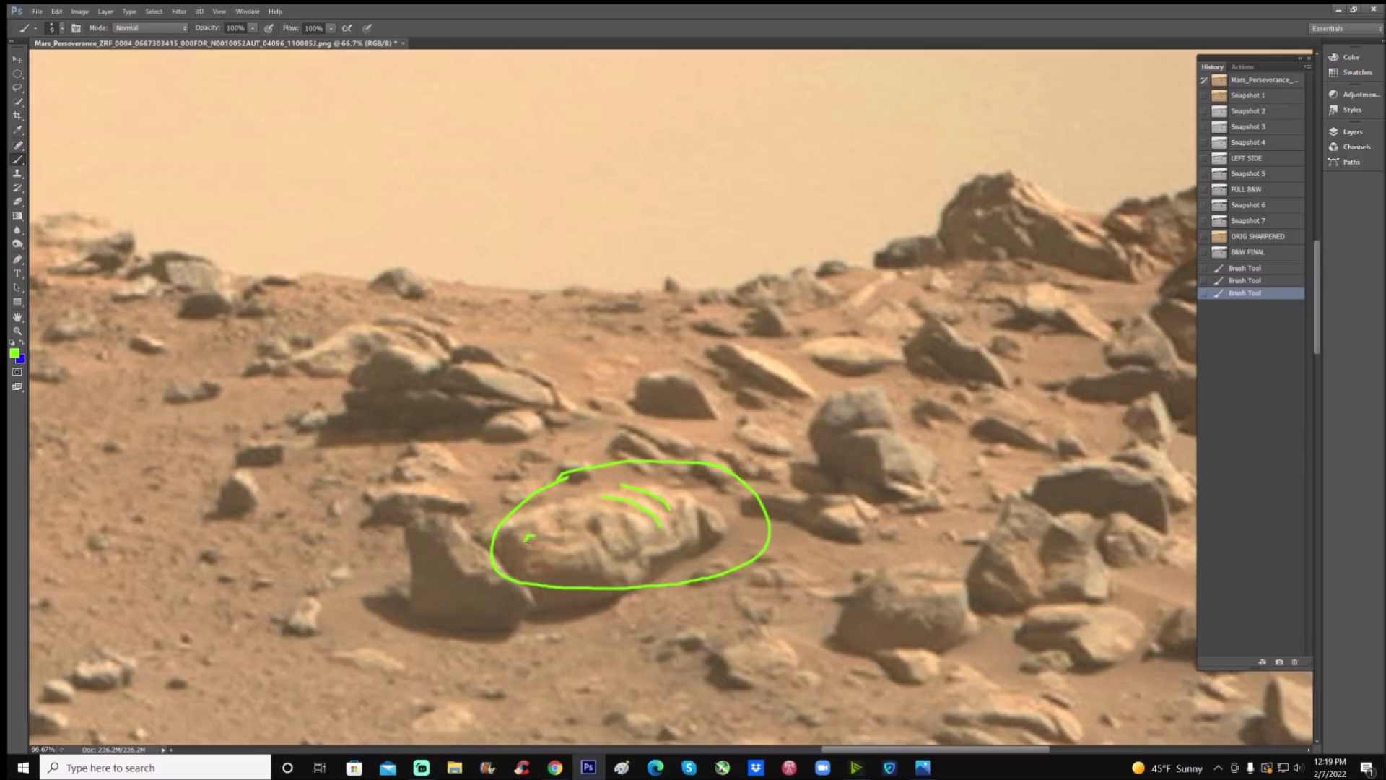
pyautogui.moveTo(544, 541)
pyautogui.mouseDown()
pyautogui.moveTo(570, 538)
pyautogui.moveTo(547, 569)
pyautogui.mouseUp()
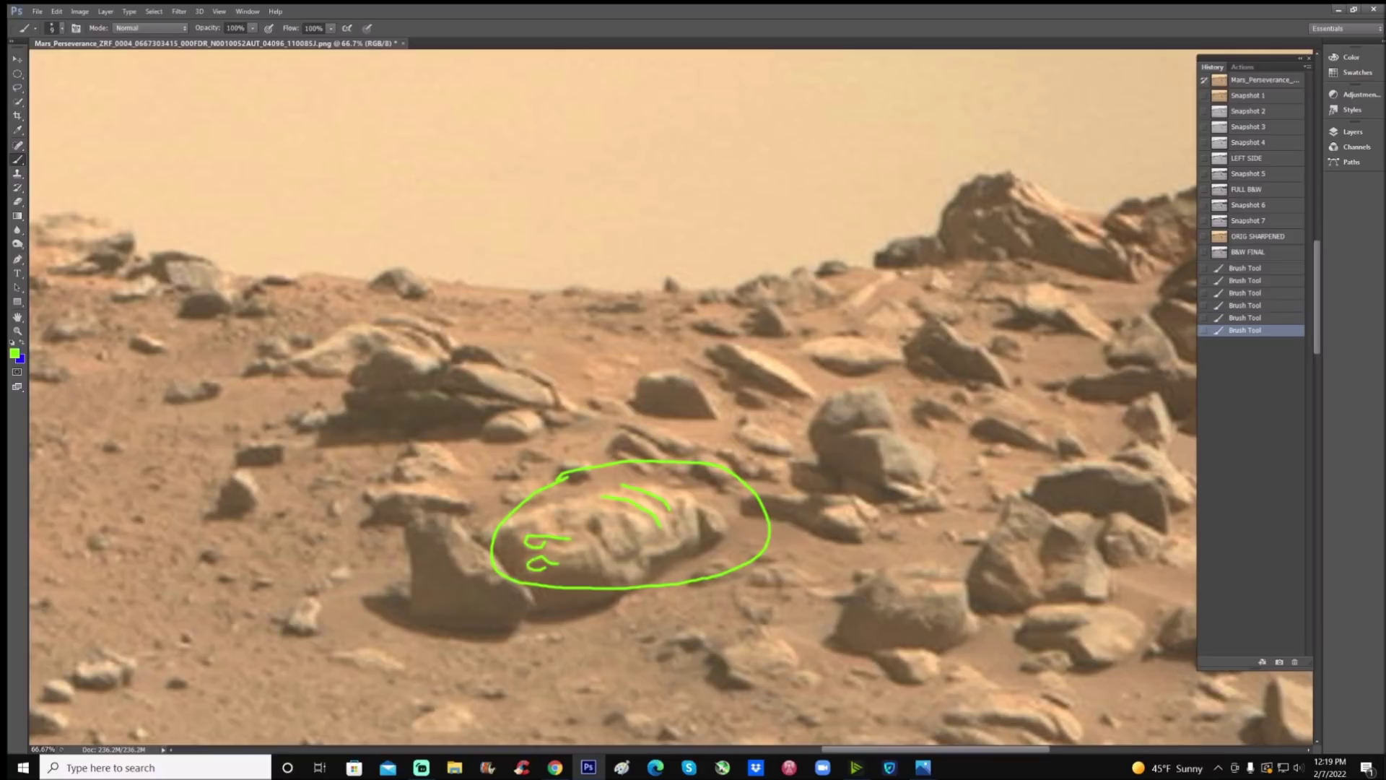
pyautogui.moveTo(566, 534)
pyautogui.mouseDown()
pyautogui.moveTo(600, 569)
pyautogui.moveTo(685, 545)
pyautogui.mouseUp()
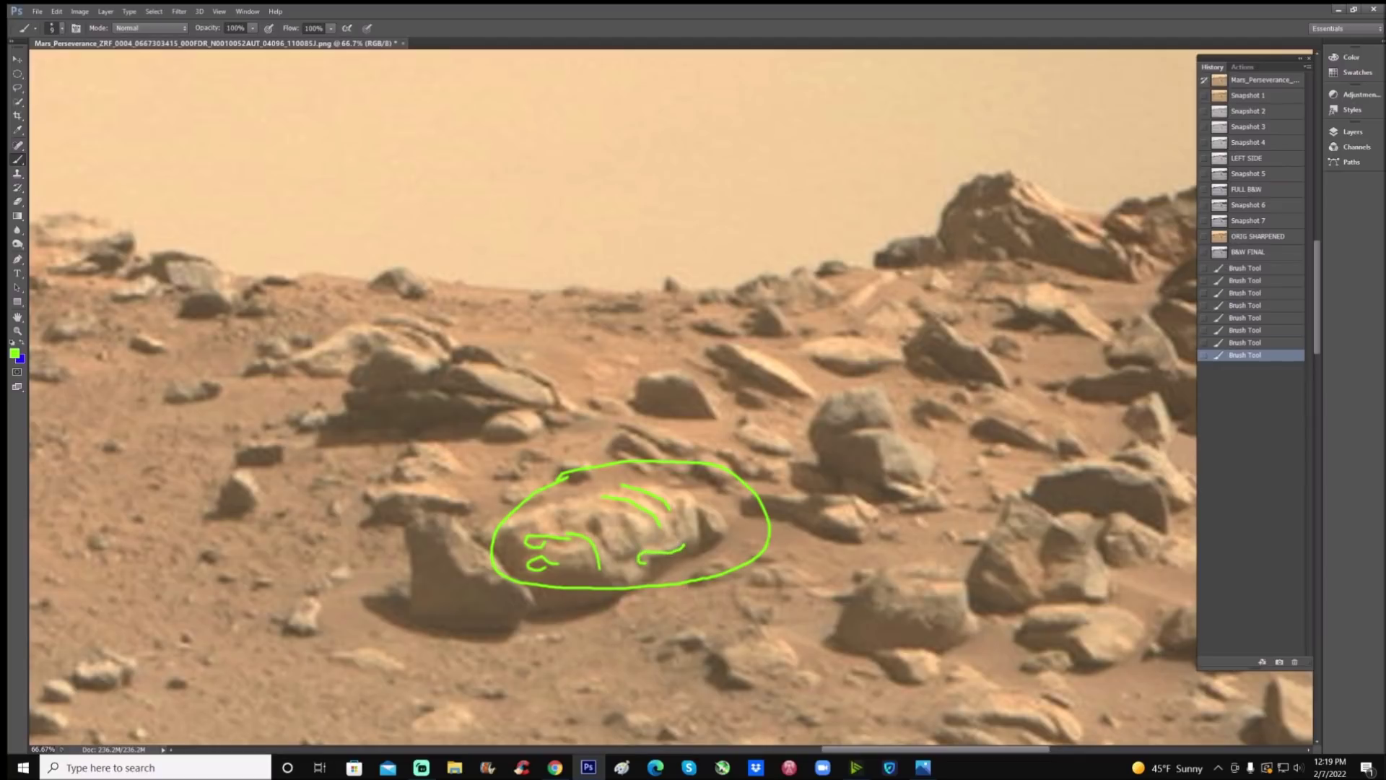
# - Zoom to 100% and circle the dark central rock in green
pyautogui.moveTo(870, 750); pyautogui.dragTo(897, 749)
pyautogui.hotkey('ctrl', '+')
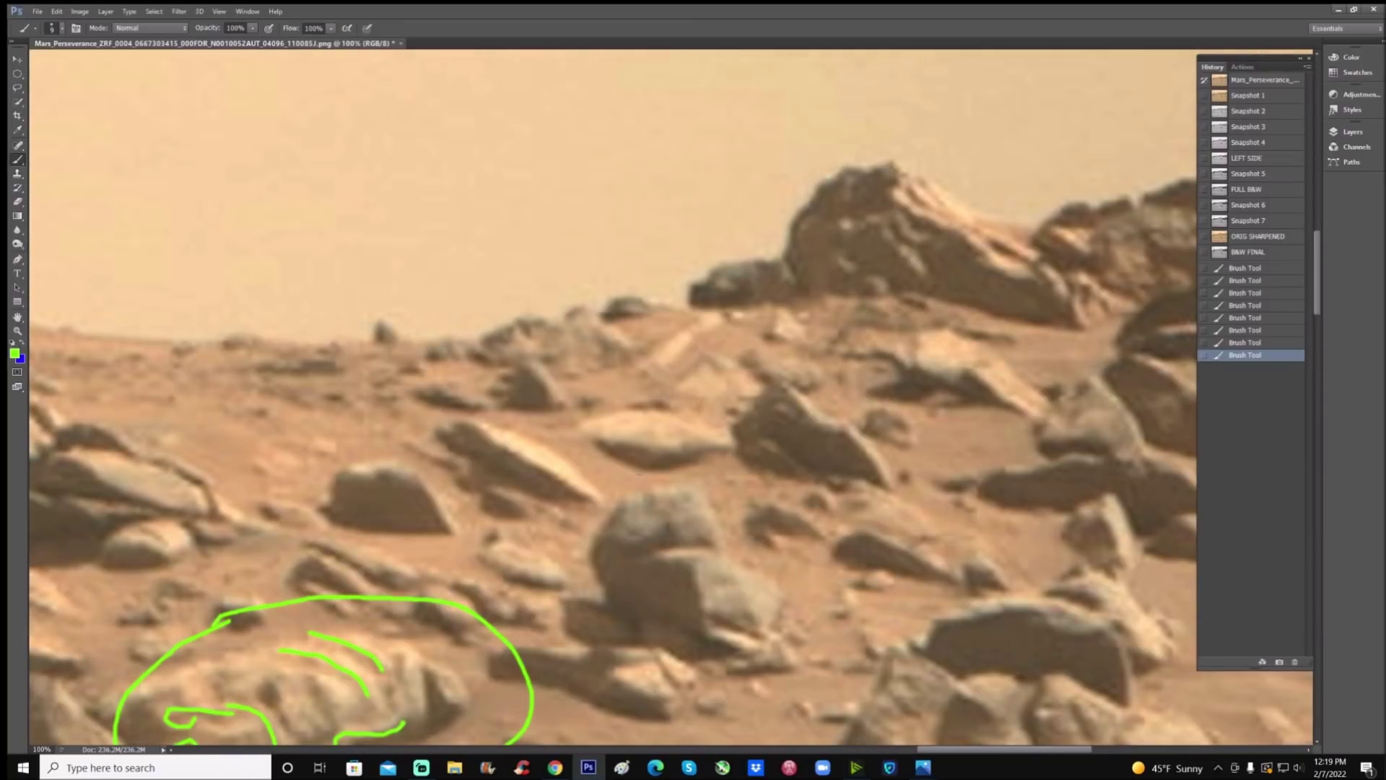
pyautogui.moveTo(639, 469)
pyautogui.mouseDown()
pyautogui.moveTo(609, 479)
pyautogui.moveTo(569, 527)
pyautogui.moveTo(598, 559)
pyautogui.moveTo(691, 551)
pyautogui.moveTo(706, 496)
pyautogui.moveTo(659, 457)
pyautogui.moveTo(615, 472)
pyautogui.mouseUp()
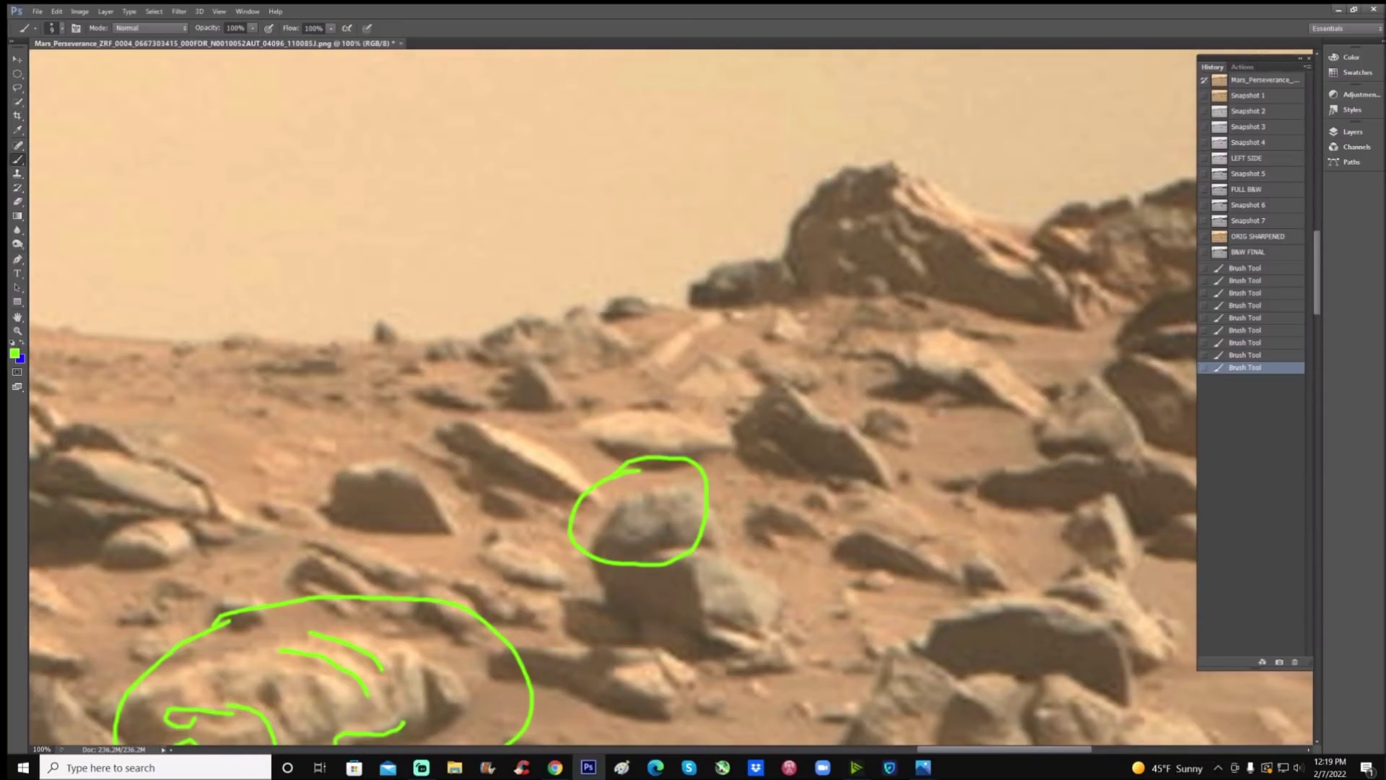
# - Undo the circle, then draw a short mark and a green X on the central rock
pyautogui.click(1235, 359)
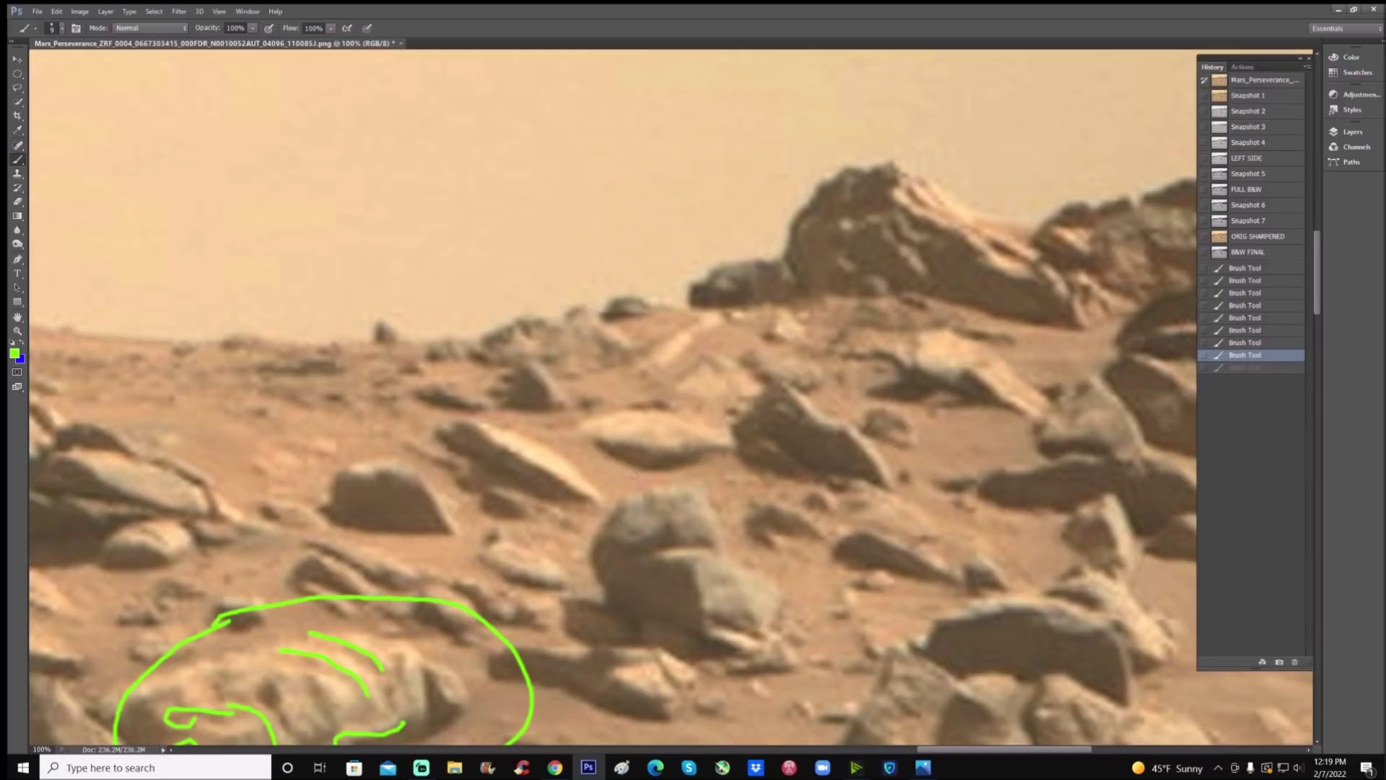
pyautogui.moveTo(612, 464); pyautogui.dragTo(628, 479)
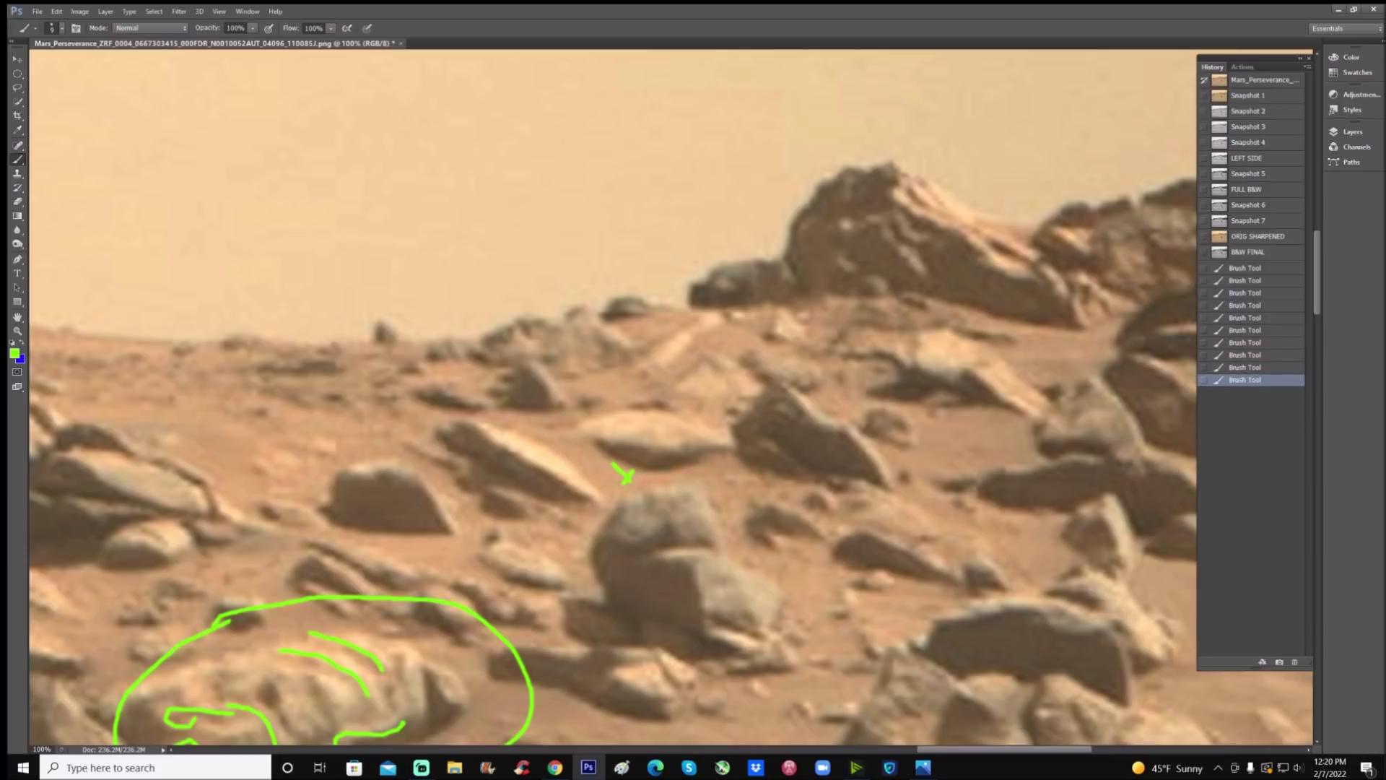
pyautogui.moveTo(684, 508); pyautogui.dragTo(662, 533)
pyautogui.moveTo(649, 511); pyautogui.dragTo(711, 547)
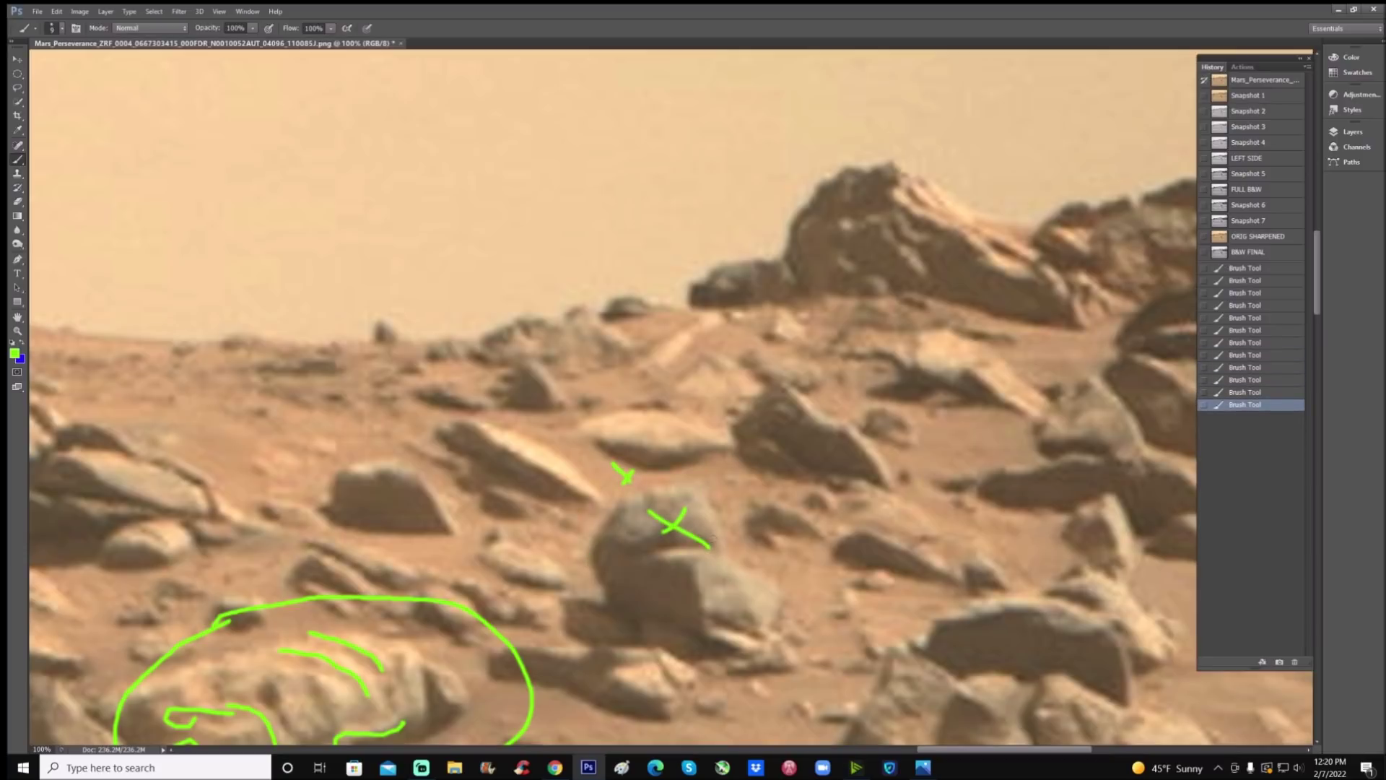
# - Step back in History to remove the X, then draw a green hook above the rock
pyautogui.click(1234, 393)
pyautogui.click(1243, 380)
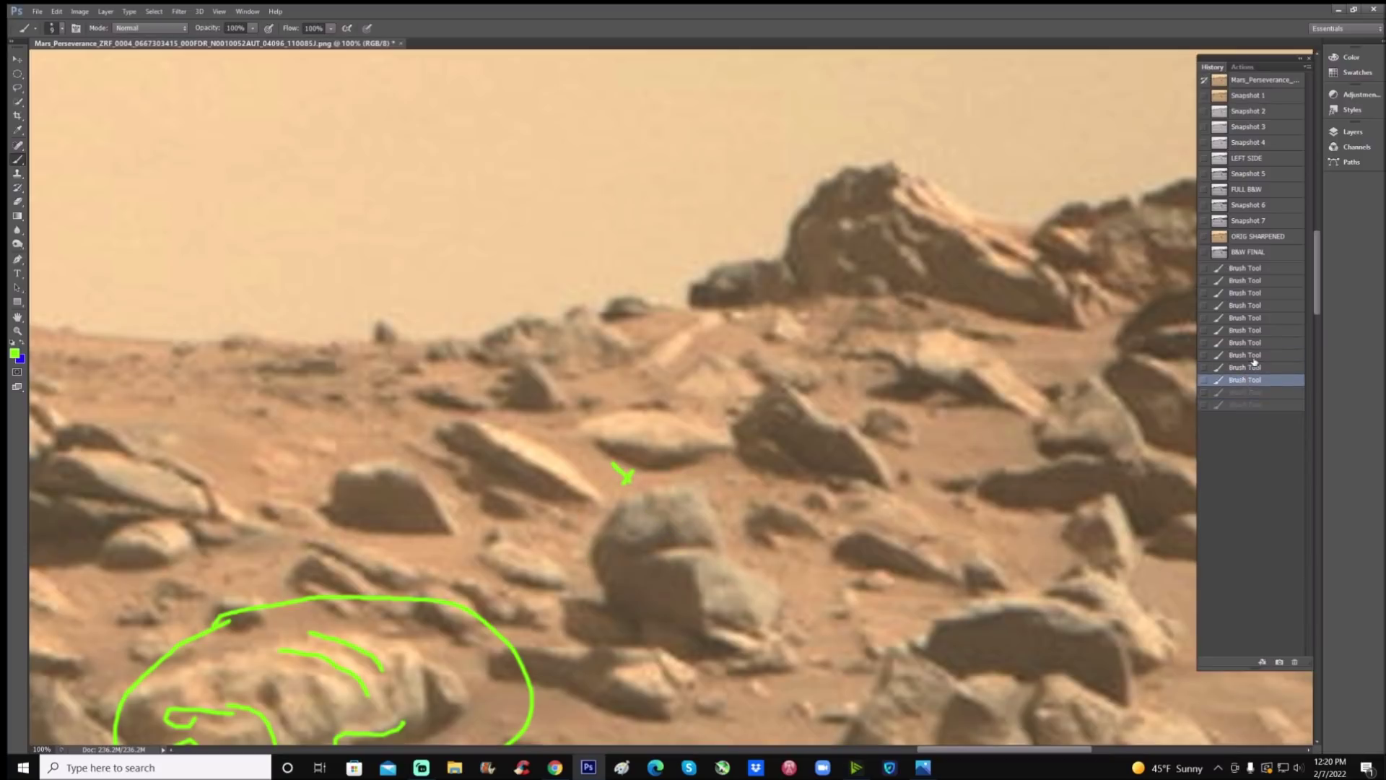
pyautogui.click(1251, 356)
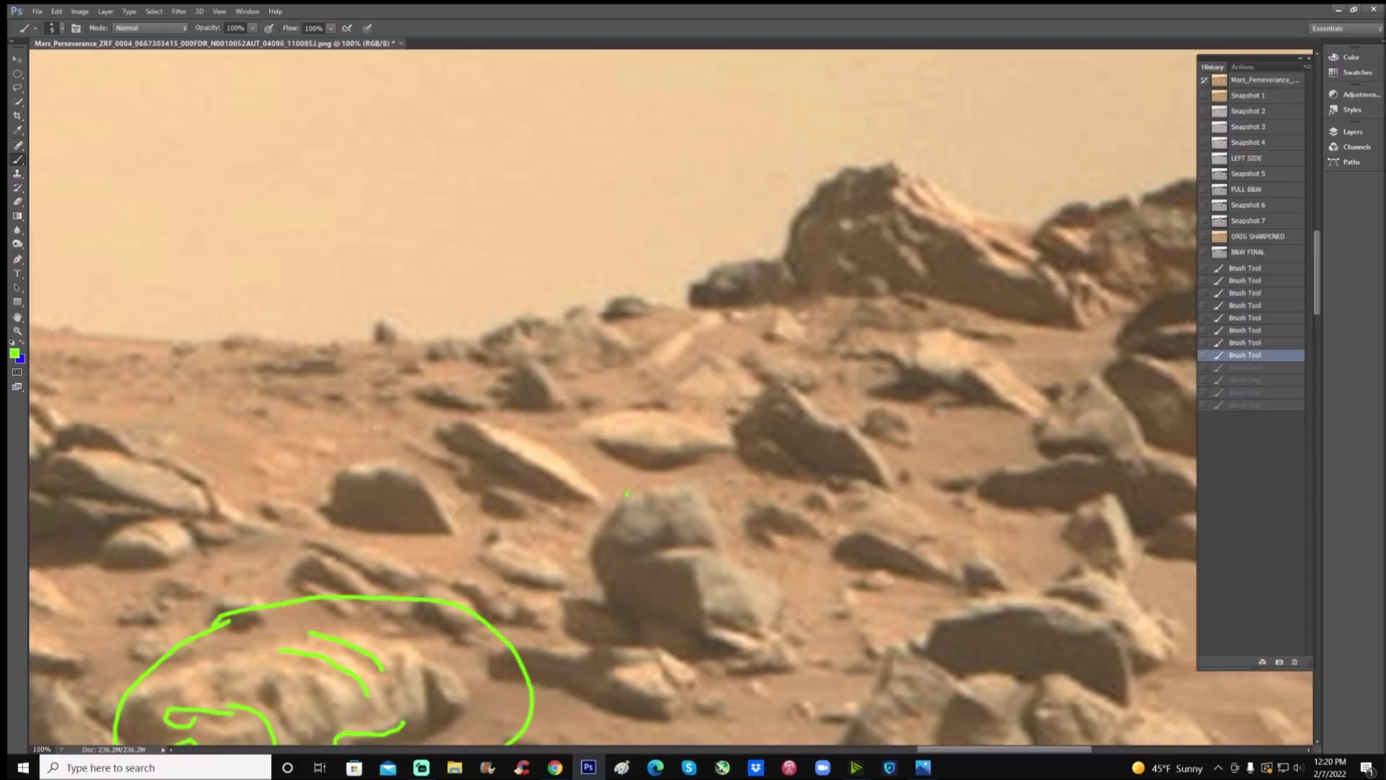
pyautogui.moveTo(627, 508)
pyautogui.mouseDown()
pyautogui.moveTo(639, 529)
pyautogui.moveTo(644, 492)
pyautogui.moveTo(664, 508)
pyautogui.moveTo(615, 530)
pyautogui.moveTo(656, 529)
pyautogui.moveTo(664, 509)
pyautogui.moveTo(633, 485)
pyautogui.moveTo(644, 478)
pyautogui.mouseUp()
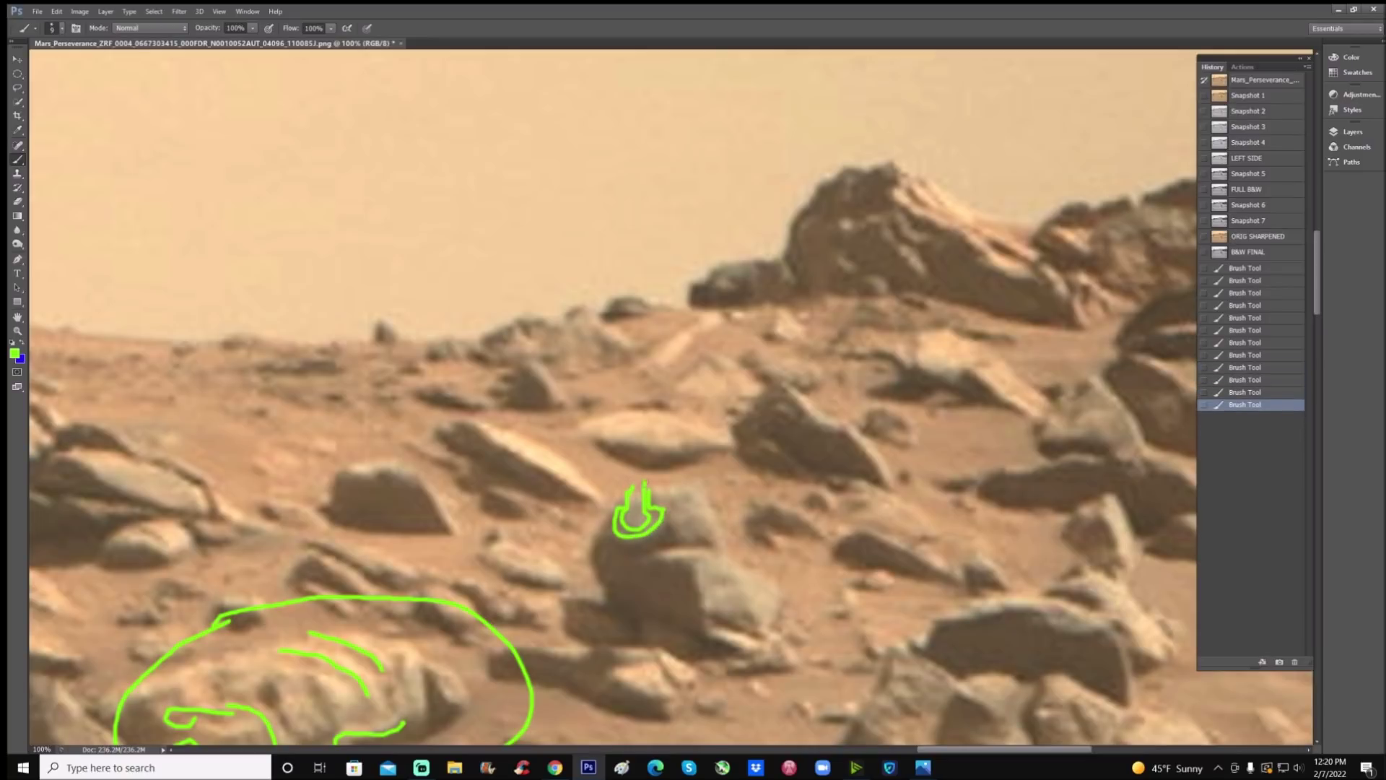
# - Revert to ORIG SHARPENED, then paint a green arrow, line and U shape at the central rock
pyautogui.click(1268, 238)
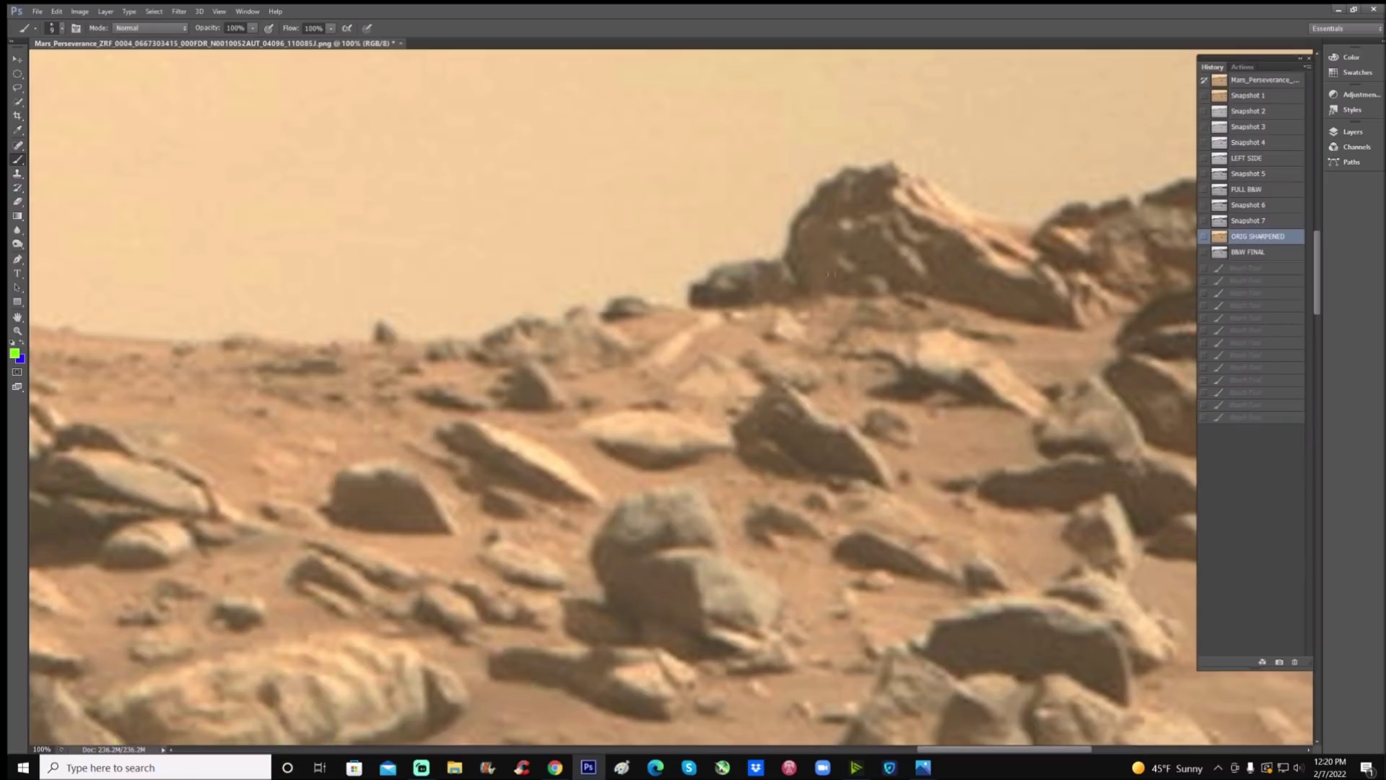
pyautogui.moveTo(627, 456)
pyautogui.mouseDown()
pyautogui.moveTo(633, 488)
pyautogui.moveTo(625, 474)
pyautogui.moveTo(642, 477)
pyautogui.mouseUp()
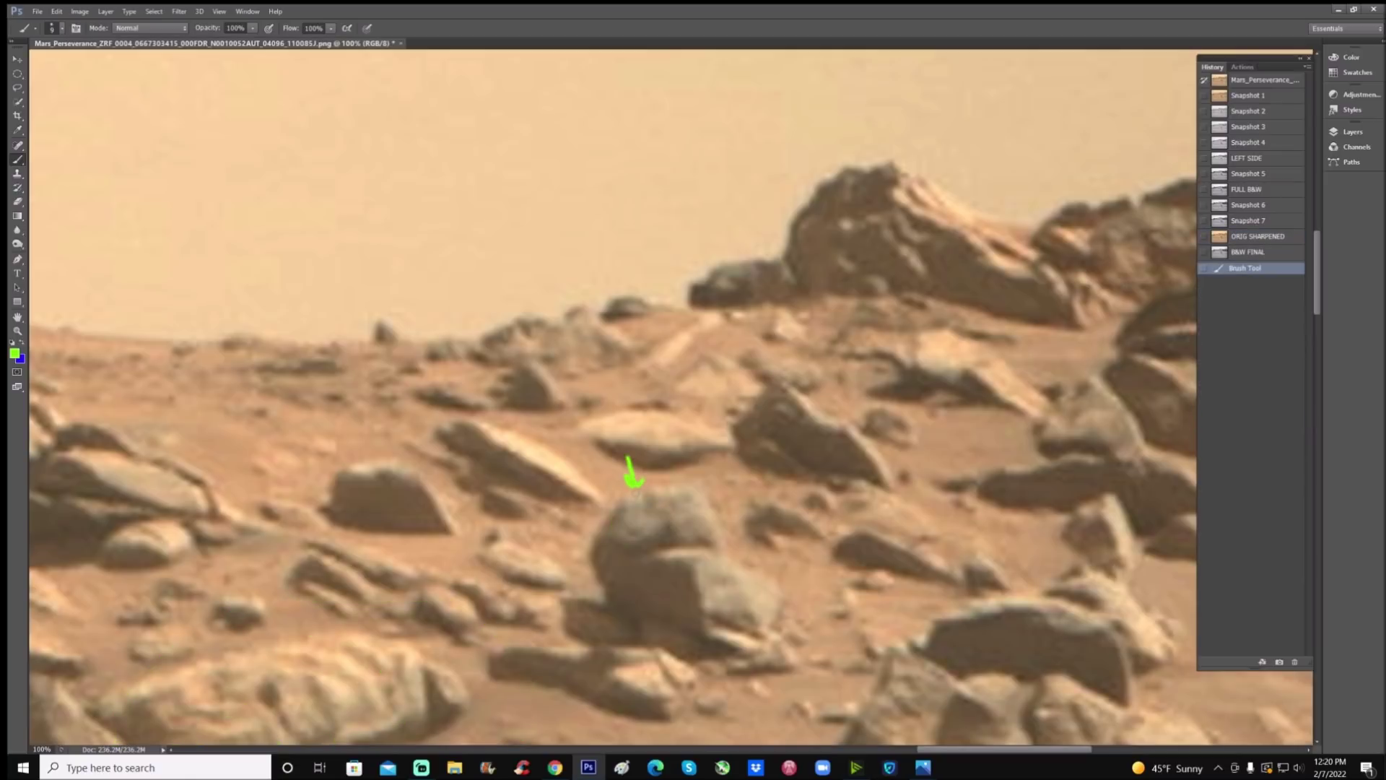
pyautogui.moveTo(634, 512); pyautogui.dragTo(633, 514)
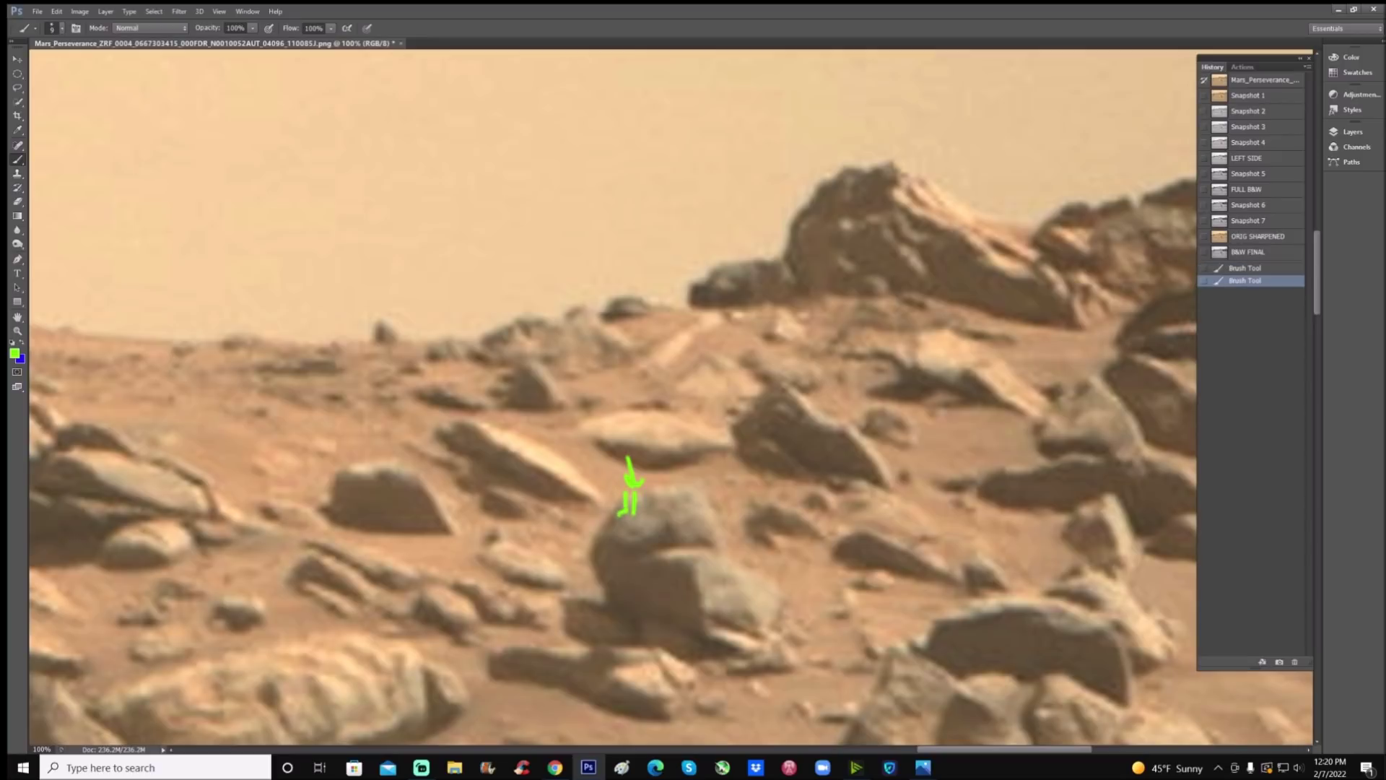
pyautogui.moveTo(621, 524)
pyautogui.mouseDown()
pyautogui.moveTo(638, 529)
pyautogui.moveTo(638, 495)
pyautogui.moveTo(630, 507)
pyautogui.mouseUp()
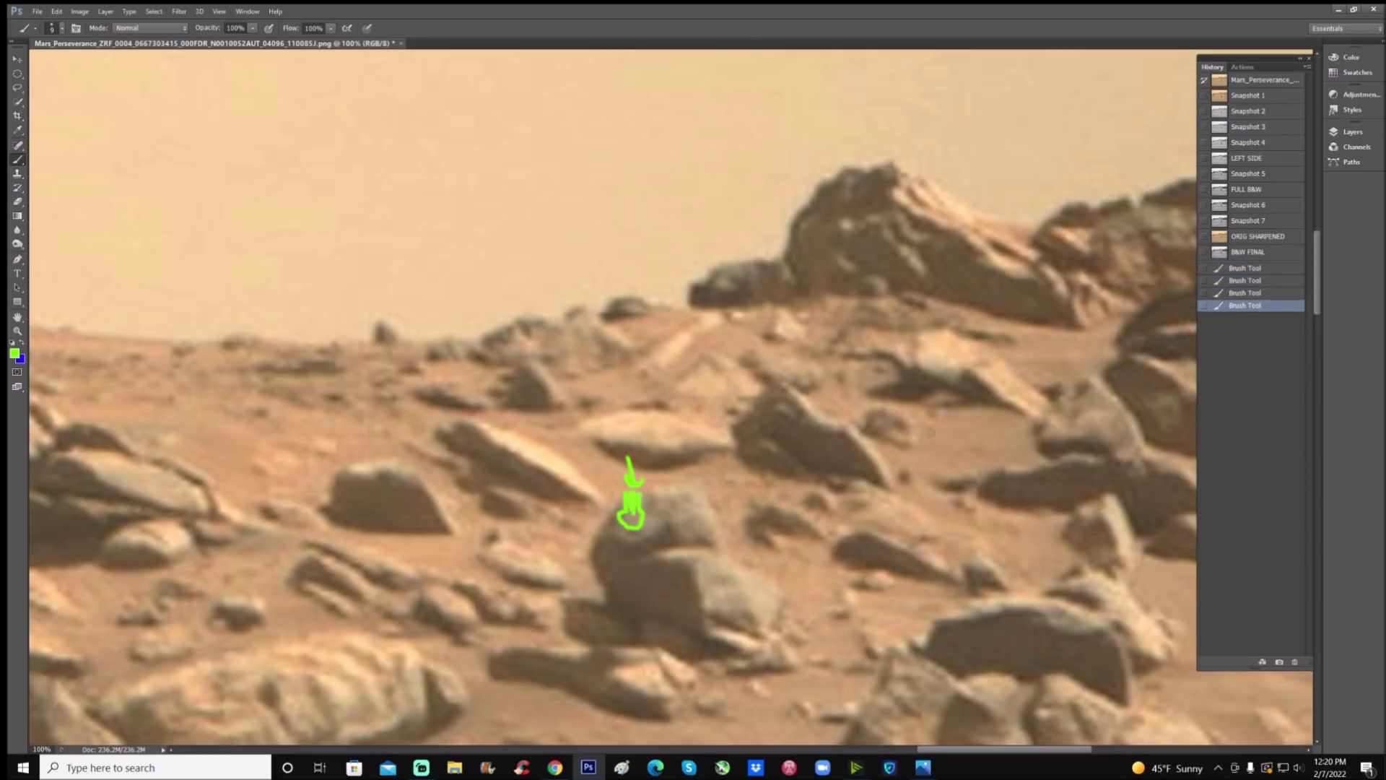
# - Clear back to ORIG SHARPENED and paint two small green arrows at the rock
pyautogui.click(1270, 239)
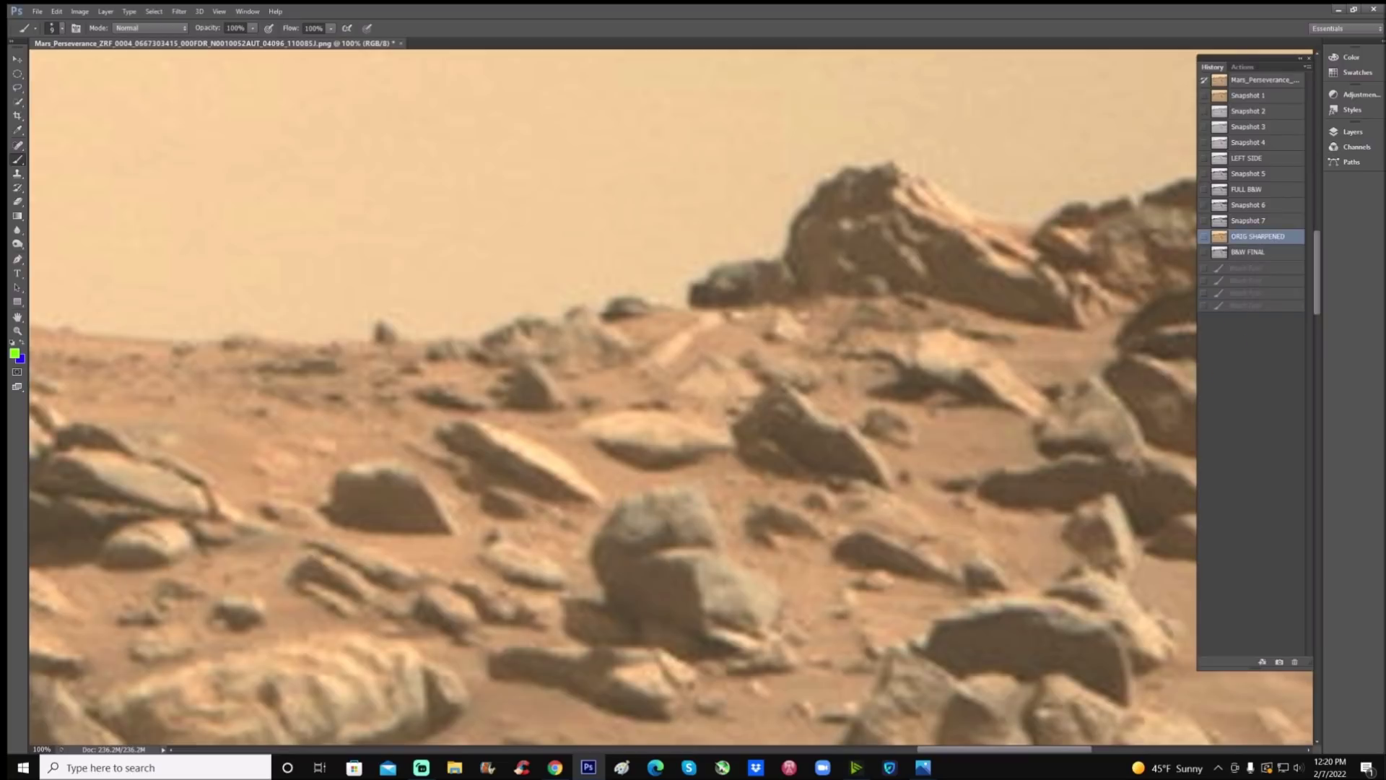
pyautogui.moveTo(603, 469); pyautogui.dragTo(618, 489)
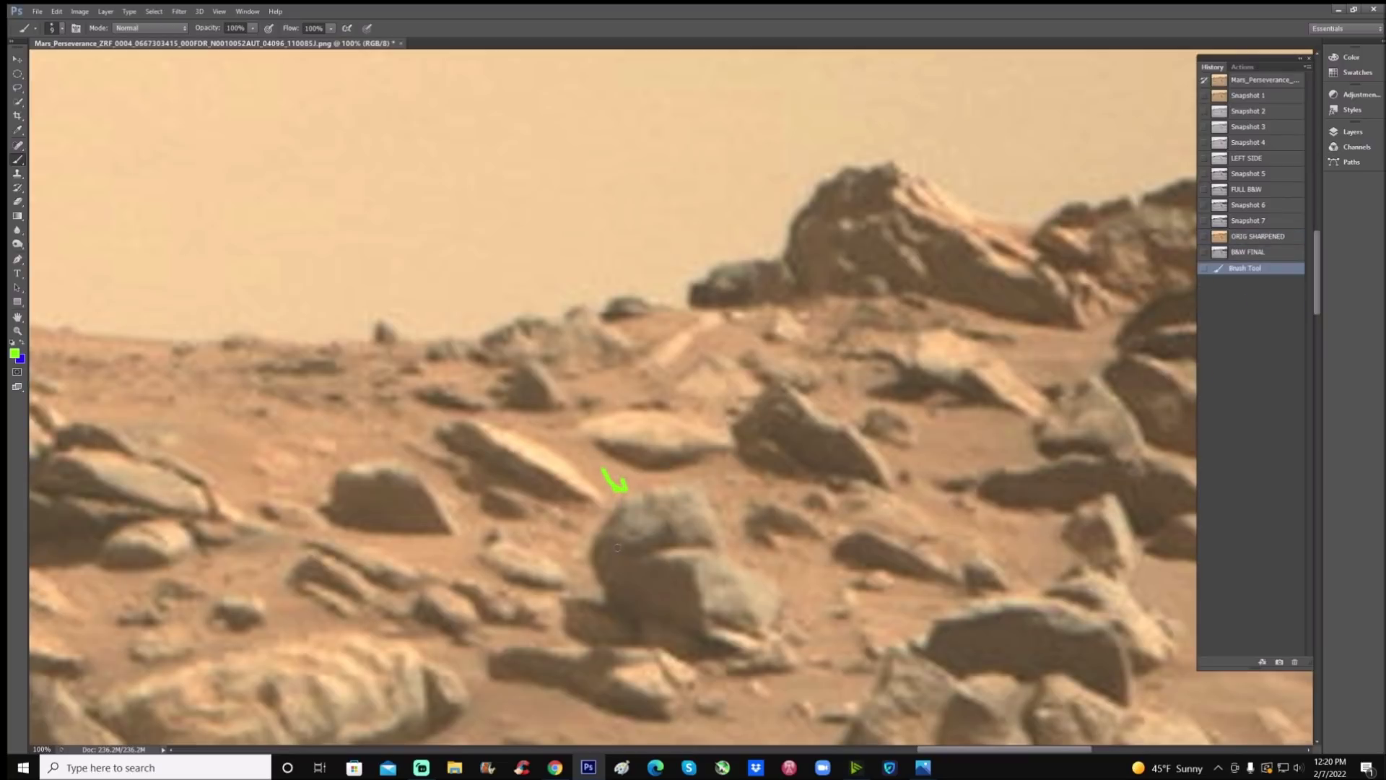
pyautogui.moveTo(613, 554); pyautogui.dragTo(628, 537)
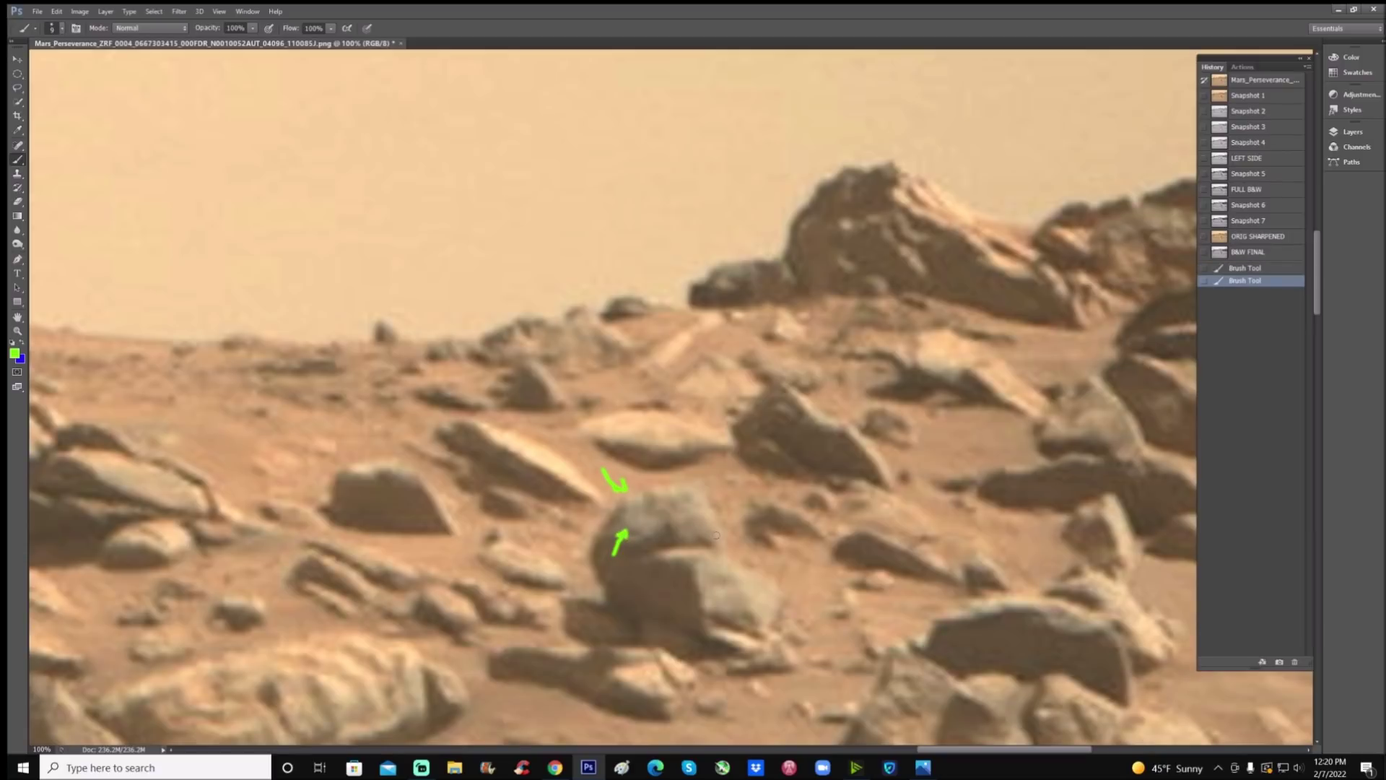
# - Paint and undo a green arrow, then add a zigzag and small circle at 200% zoom
pyautogui.moveTo(832, 338)
pyautogui.mouseDown()
pyautogui.moveTo(784, 390)
pyautogui.moveTo(784, 365)
pyautogui.moveTo(808, 390)
pyautogui.mouseUp()
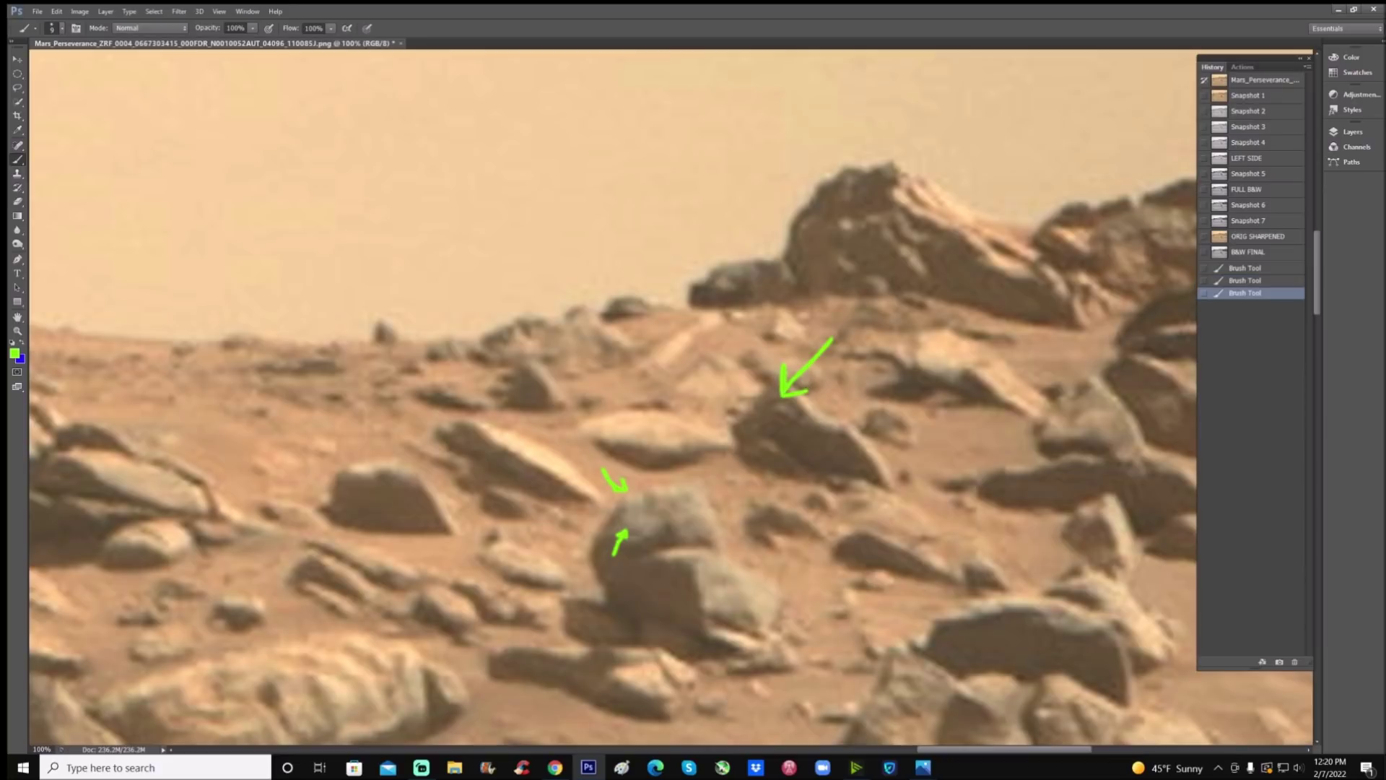
pyautogui.click(1229, 281)
pyautogui.moveTo(734, 419)
pyautogui.mouseDown()
pyautogui.moveTo(783, 383)
pyautogui.moveTo(810, 421)
pyautogui.moveTo(849, 421)
pyautogui.moveTo(875, 482)
pyautogui.mouseUp()
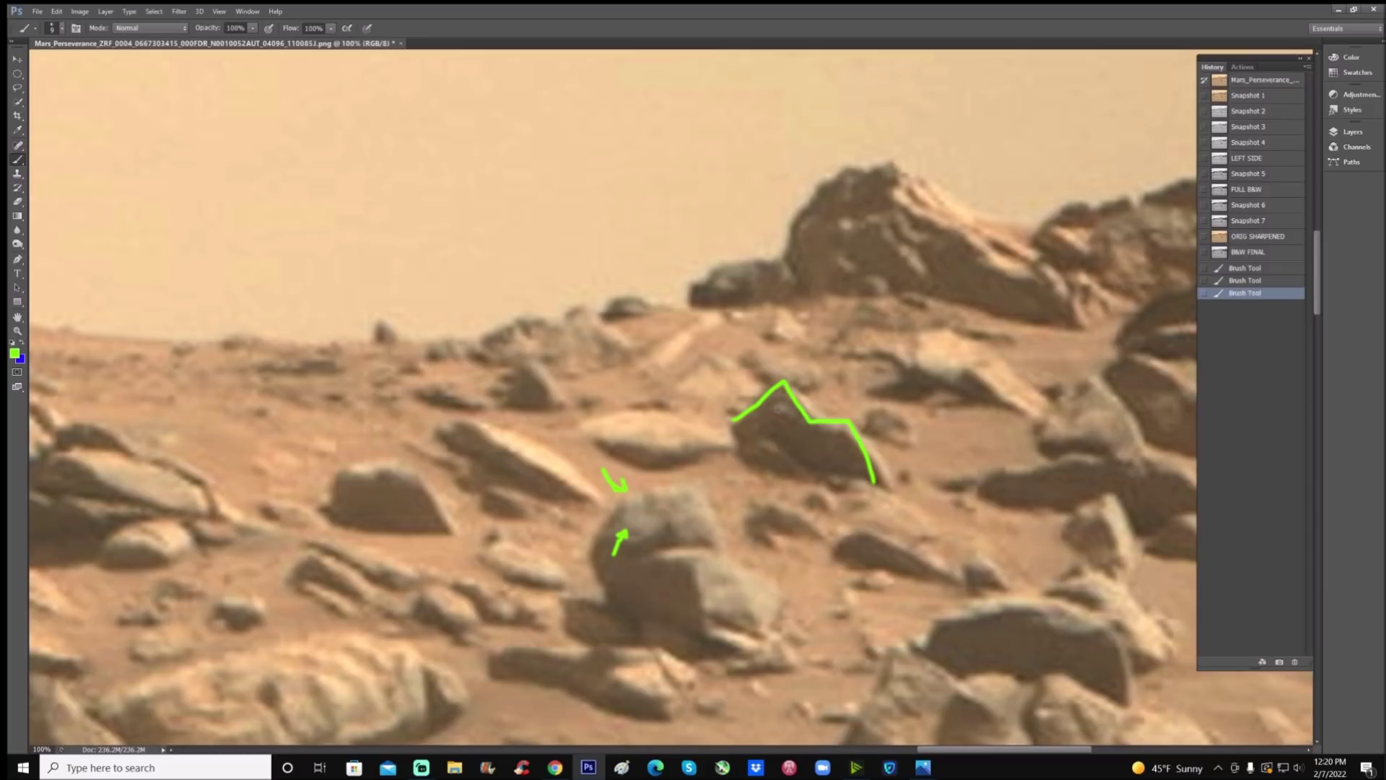
pyautogui.moveTo(777, 408)
pyautogui.mouseDown()
pyautogui.moveTo(774, 422)
pyautogui.moveTo(791, 419)
pyautogui.moveTo(780, 408)
pyautogui.mouseUp()
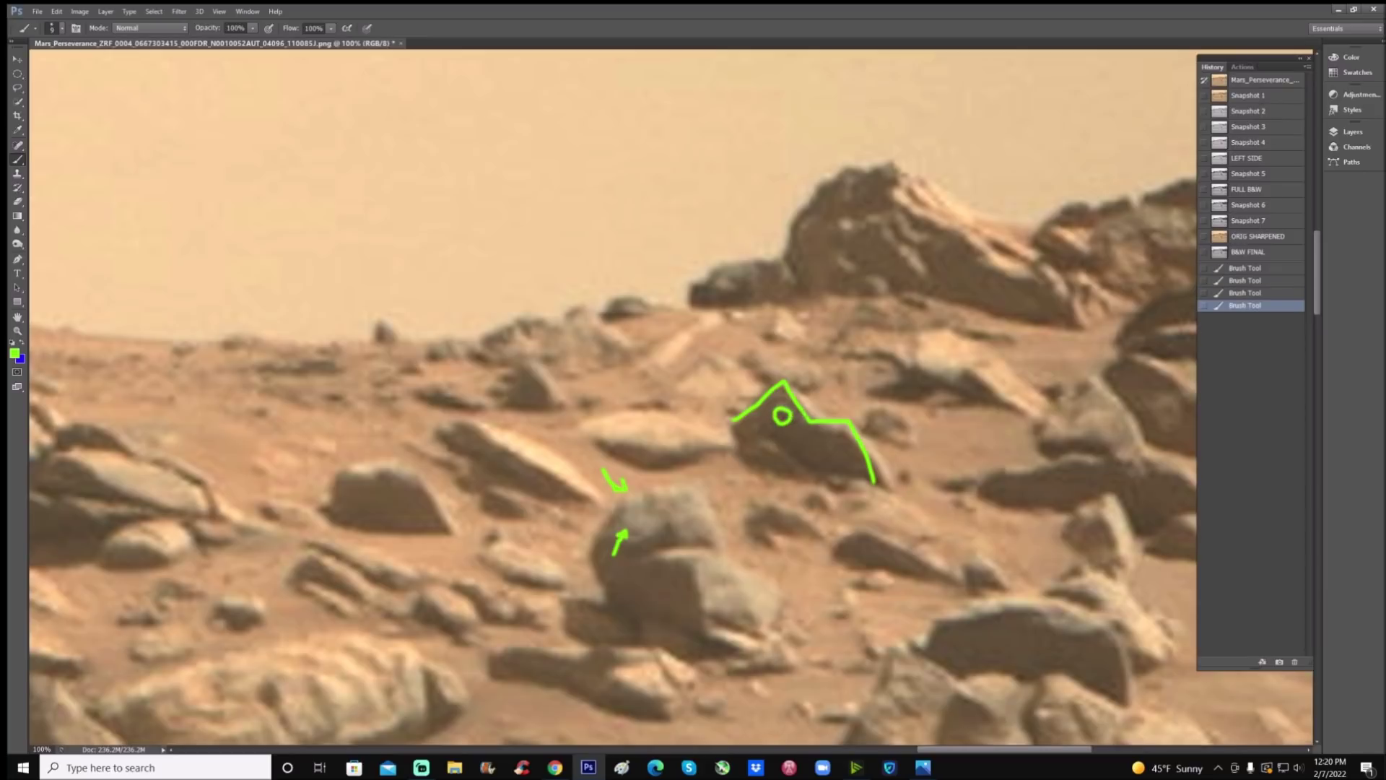
pyautogui.hotkey('ctrl', '+')
pyautogui.moveTo(1011, 749); pyautogui.dragTo(1046, 747)
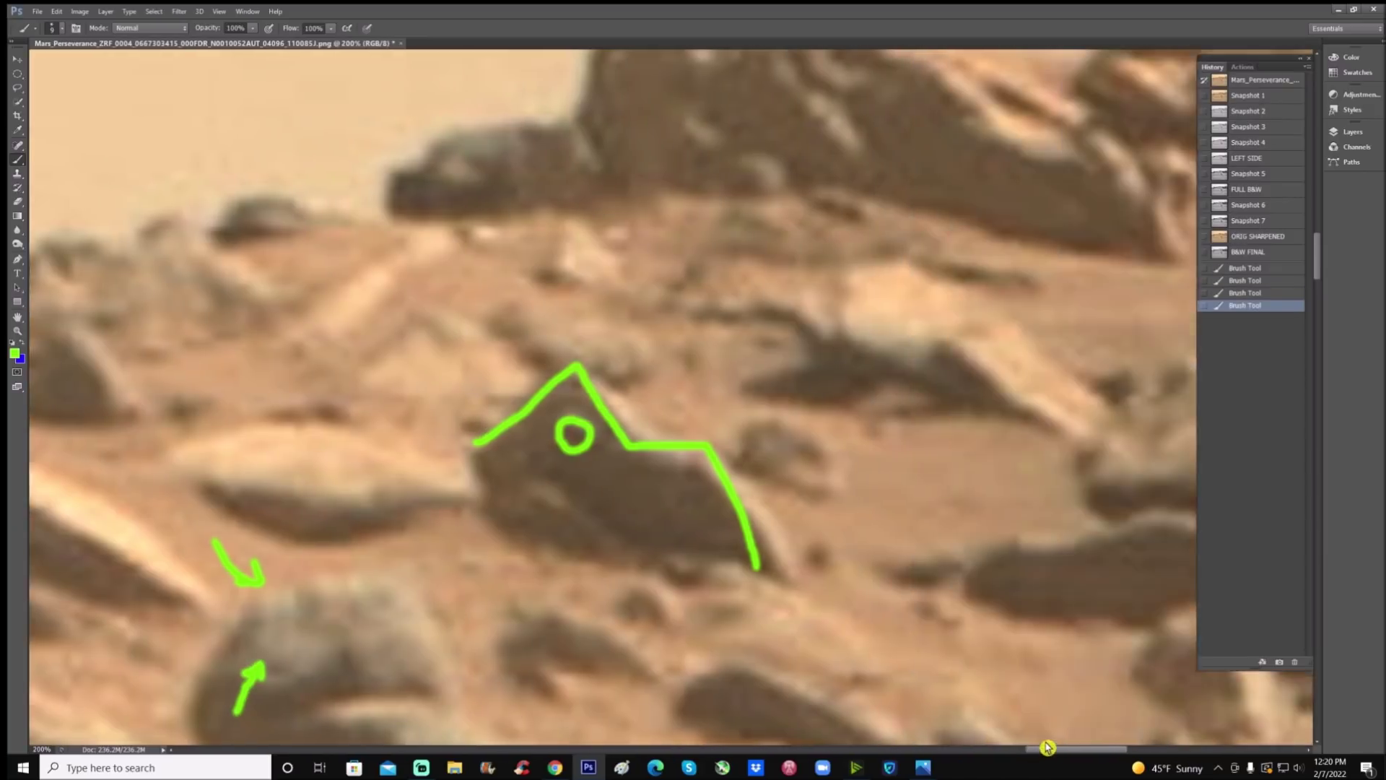
# - Revert to ORIG SHARPENED, then try an arrow and an arc, each undone via Snapshot 1, and zoom to 100%
pyautogui.click(1256, 237)
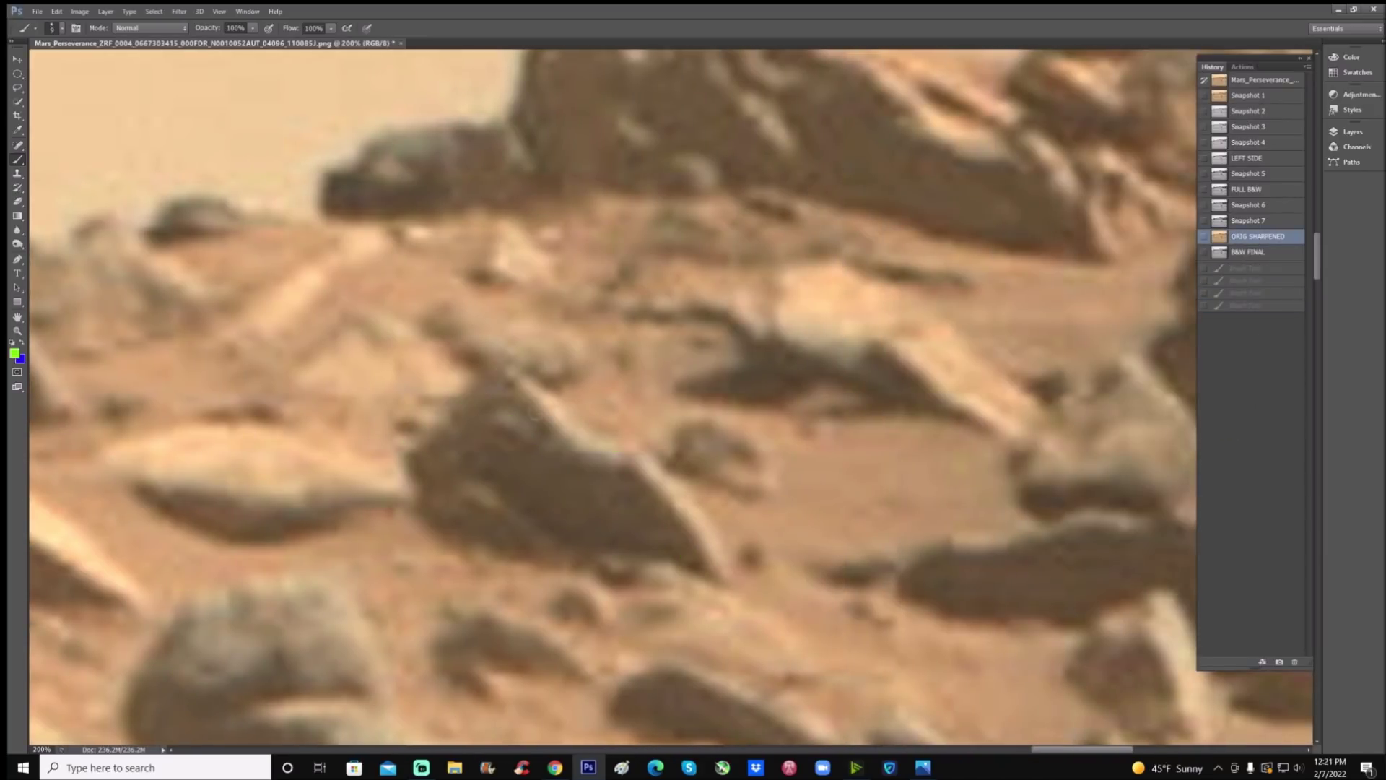
pyautogui.moveTo(538, 309)
pyautogui.mouseDown()
pyautogui.moveTo(515, 391)
pyautogui.moveTo(509, 368)
pyautogui.moveTo(515, 390)
pyautogui.moveTo(556, 376)
pyautogui.mouseUp()
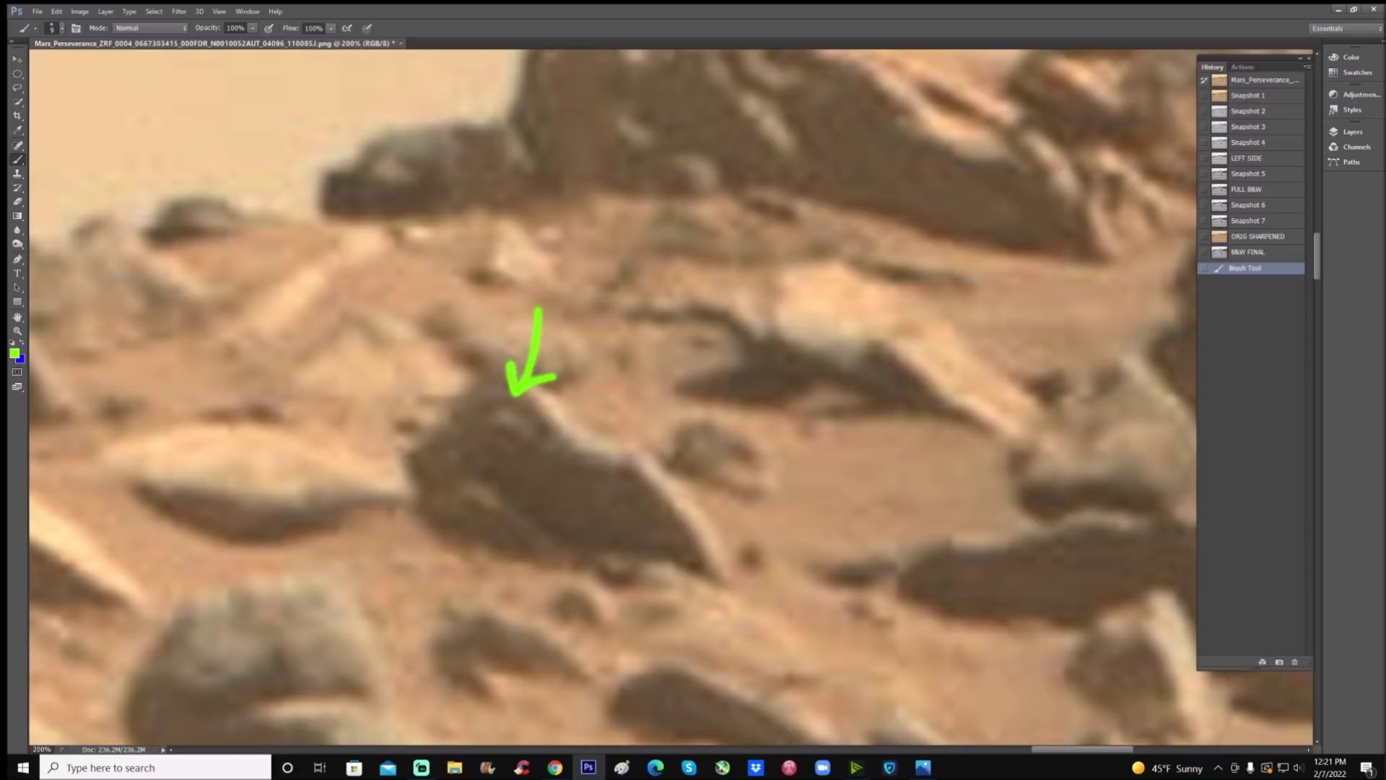
pyautogui.click(1254, 97)
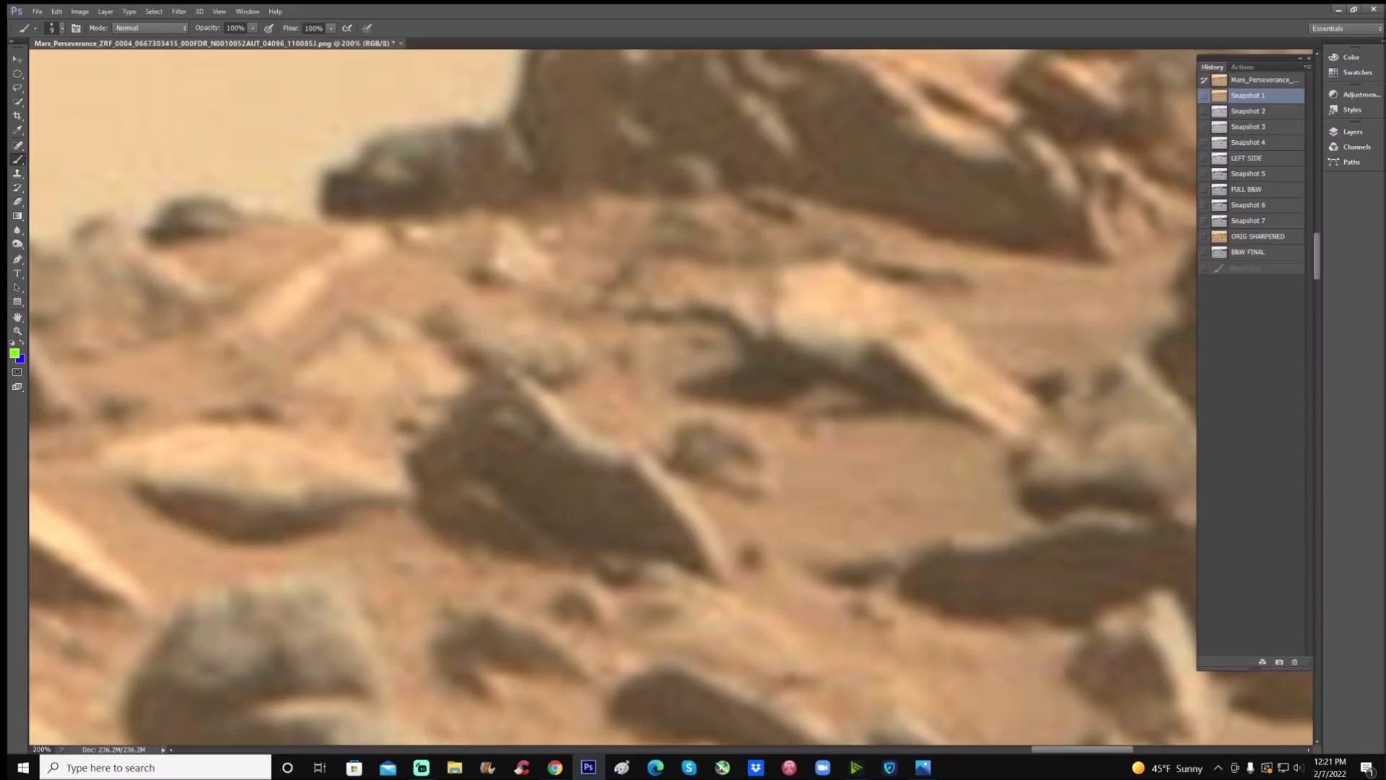
pyautogui.moveTo(479, 412)
pyautogui.mouseDown()
pyautogui.moveTo(510, 396)
pyautogui.moveTo(543, 410)
pyautogui.moveTo(547, 429)
pyautogui.moveTo(492, 436)
pyautogui.moveTo(507, 453)
pyautogui.moveTo(518, 427)
pyautogui.moveTo(495, 421)
pyautogui.moveTo(515, 402)
pyautogui.moveTo(534, 423)
pyautogui.mouseUp()
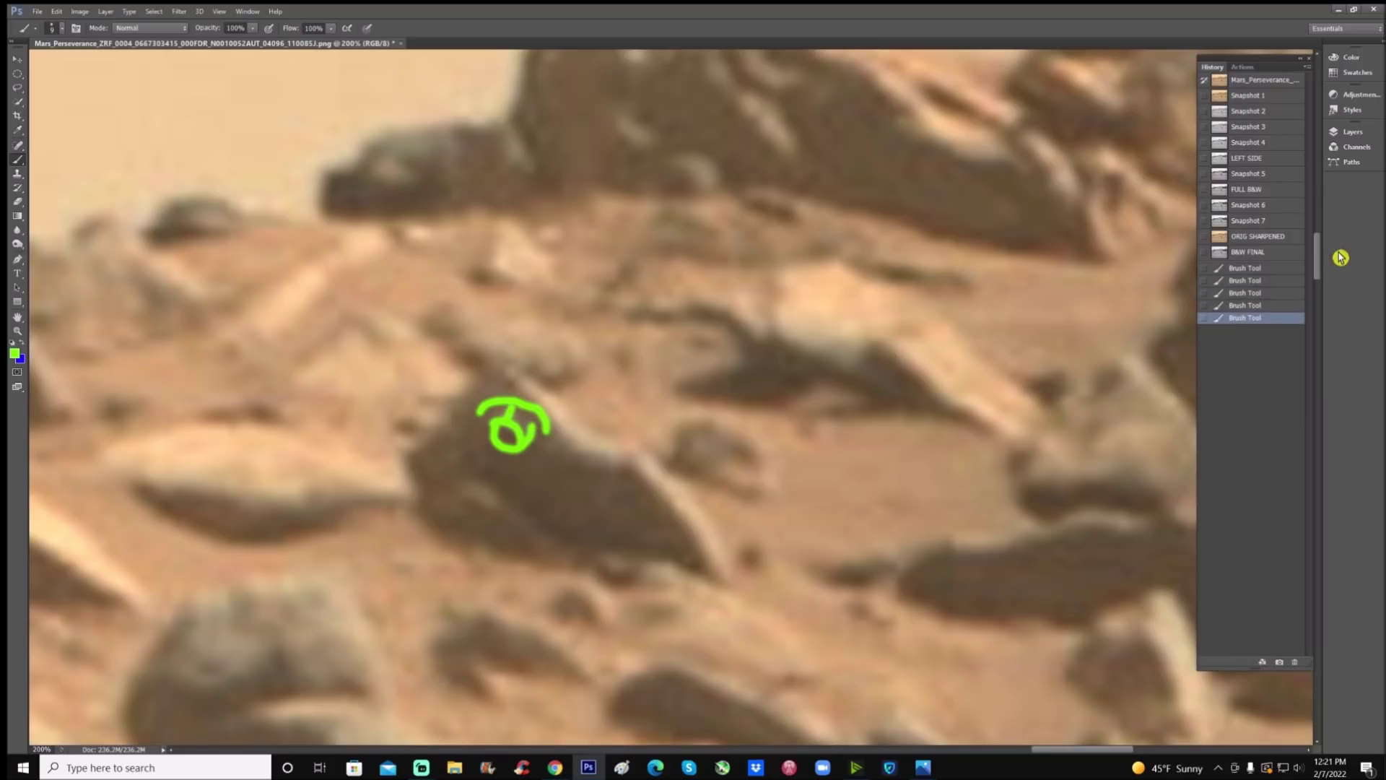
pyautogui.click(1291, 99)
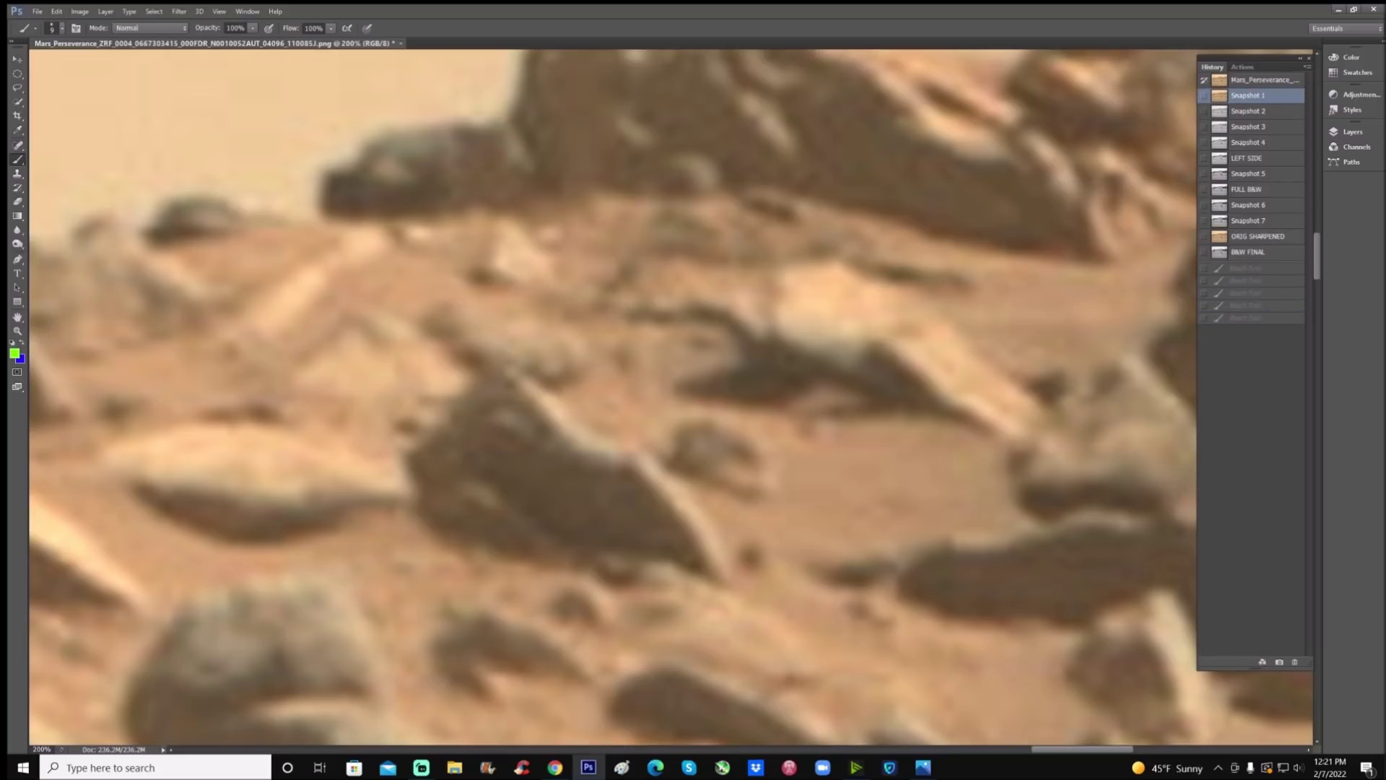
pyautogui.hotkey('ctrl', '-')
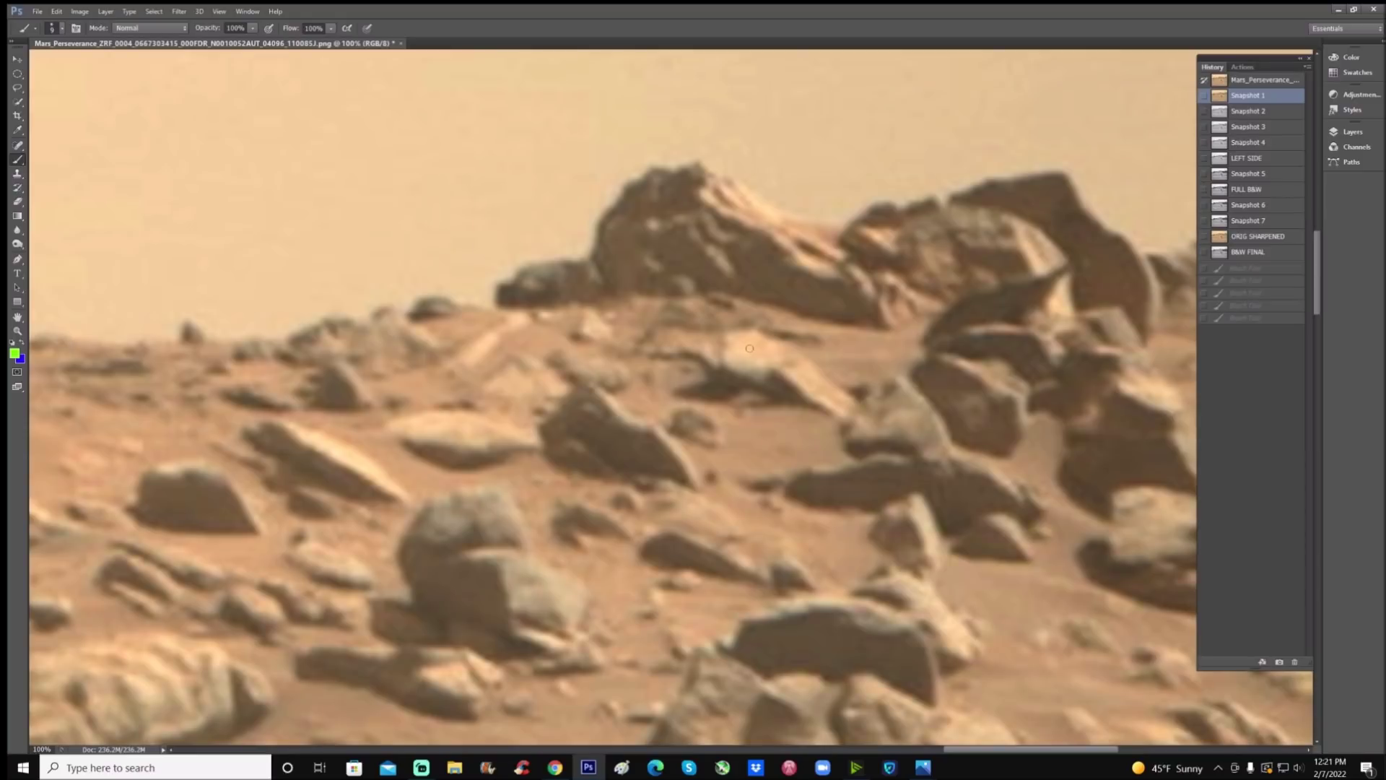
# - Outline a shape on the sand in green and add a vertical green stroke
pyautogui.scroll(-2, 921, 537)
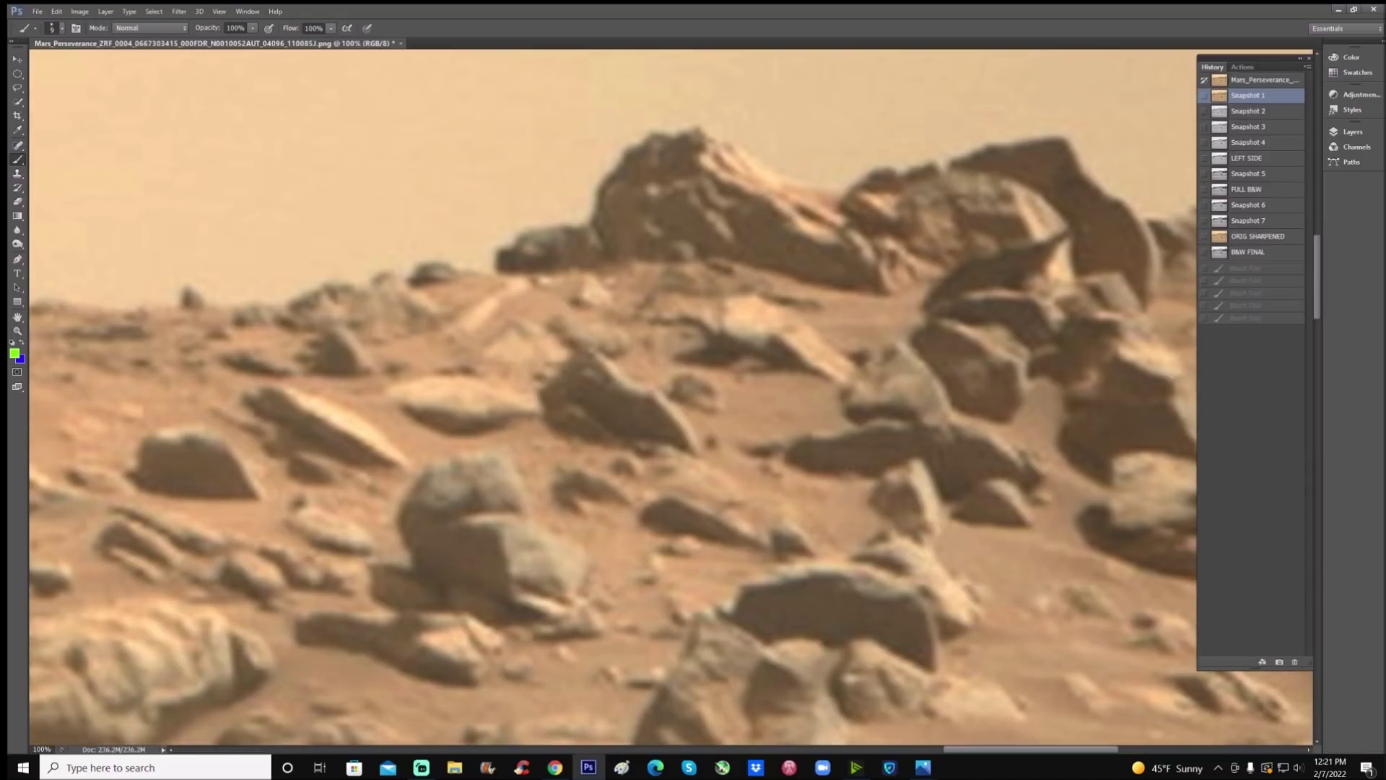
pyautogui.scroll(2, 612, 433)
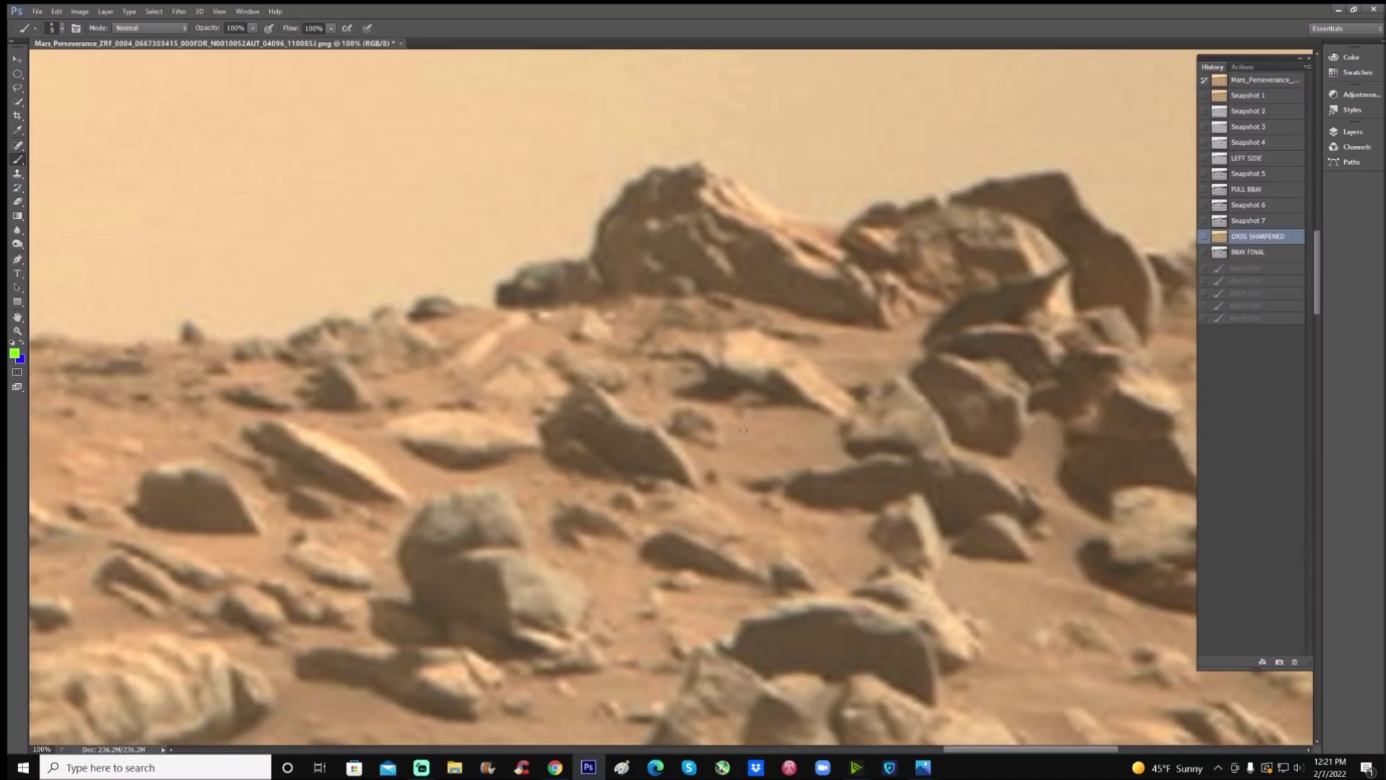
pyautogui.moveTo(743, 430)
pyautogui.mouseDown()
pyautogui.moveTo(784, 444)
pyautogui.moveTo(807, 426)
pyautogui.moveTo(819, 447)
pyautogui.moveTo(825, 433)
pyautogui.moveTo(802, 413)
pyautogui.moveTo(758, 414)
pyautogui.mouseUp()
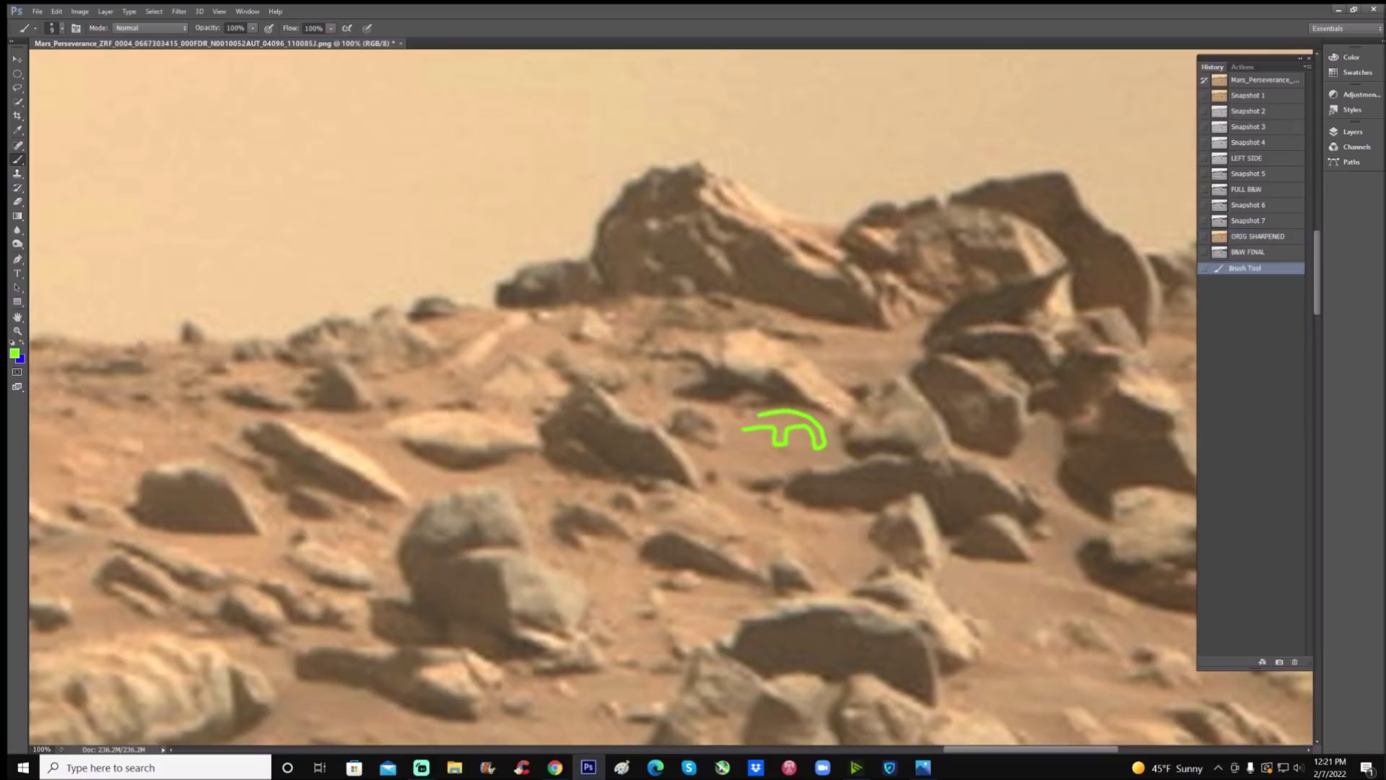
pyautogui.scroll(-5, 822, 463)
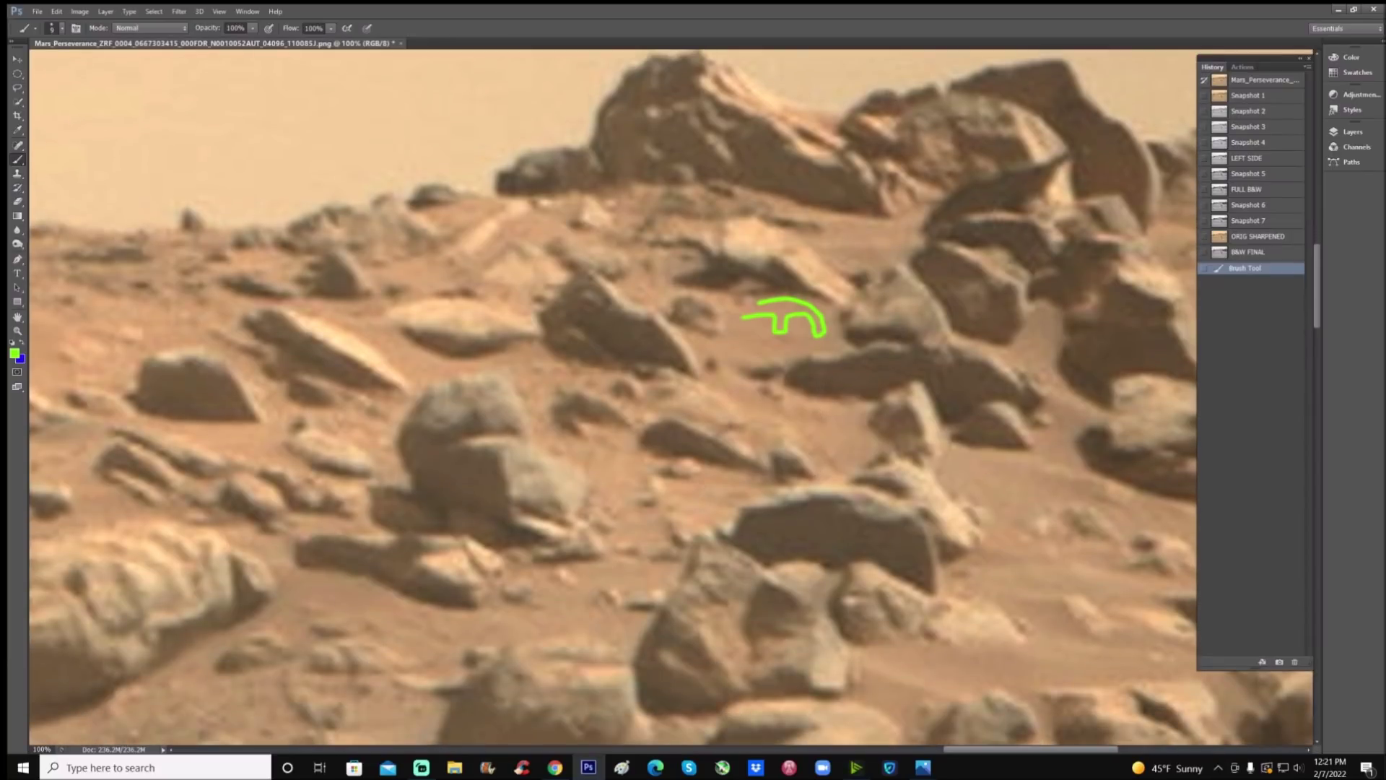
pyautogui.moveTo(653, 440)
pyautogui.mouseDown()
pyautogui.moveTo(625, 489)
pyautogui.moveTo(651, 488)
pyautogui.mouseUp()
# - Paint a green downward arrow at the right-hand rocks and circle the spot beneath it
pyautogui.scroll(-3, 867, 468)
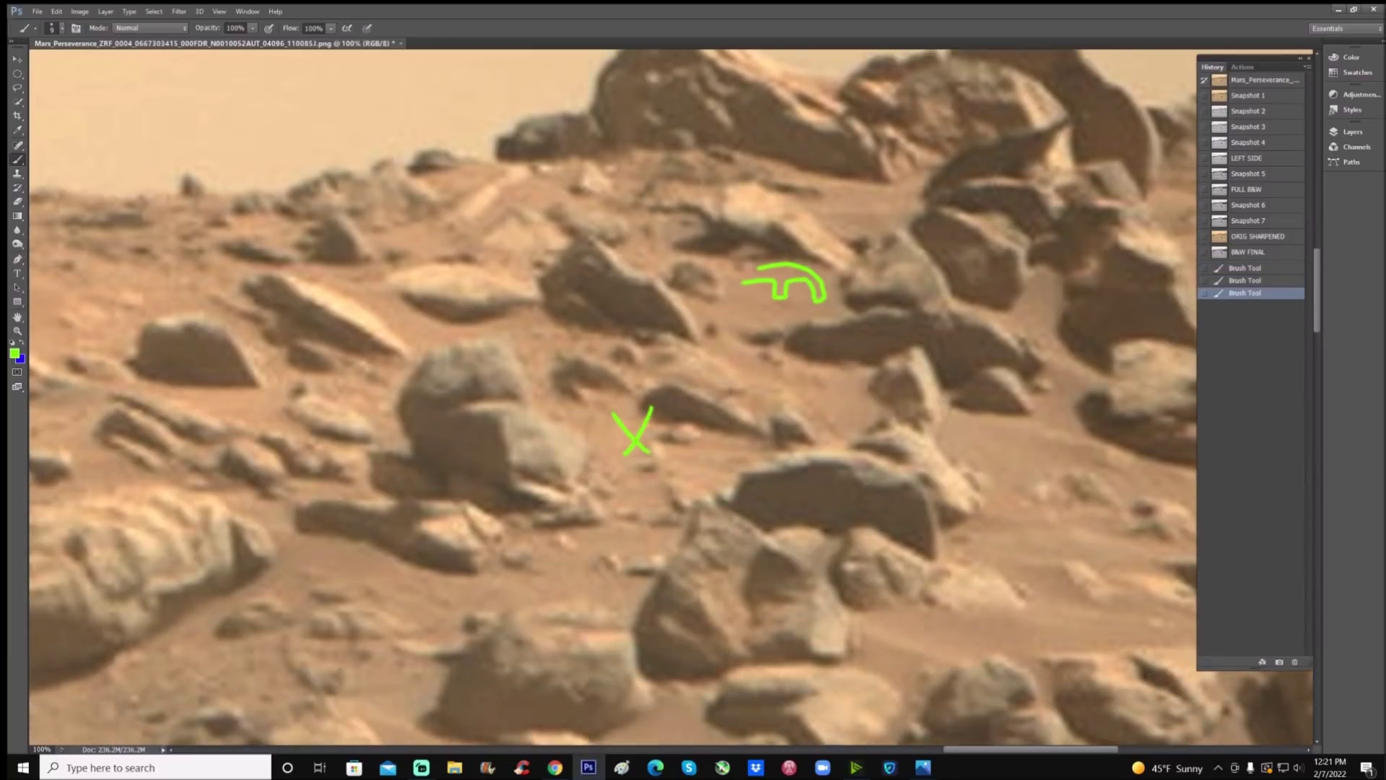
pyautogui.scroll(-4, 867, 467)
pyautogui.hscroll(15, 867, 468)
pyautogui.scroll(10, 867, 468)
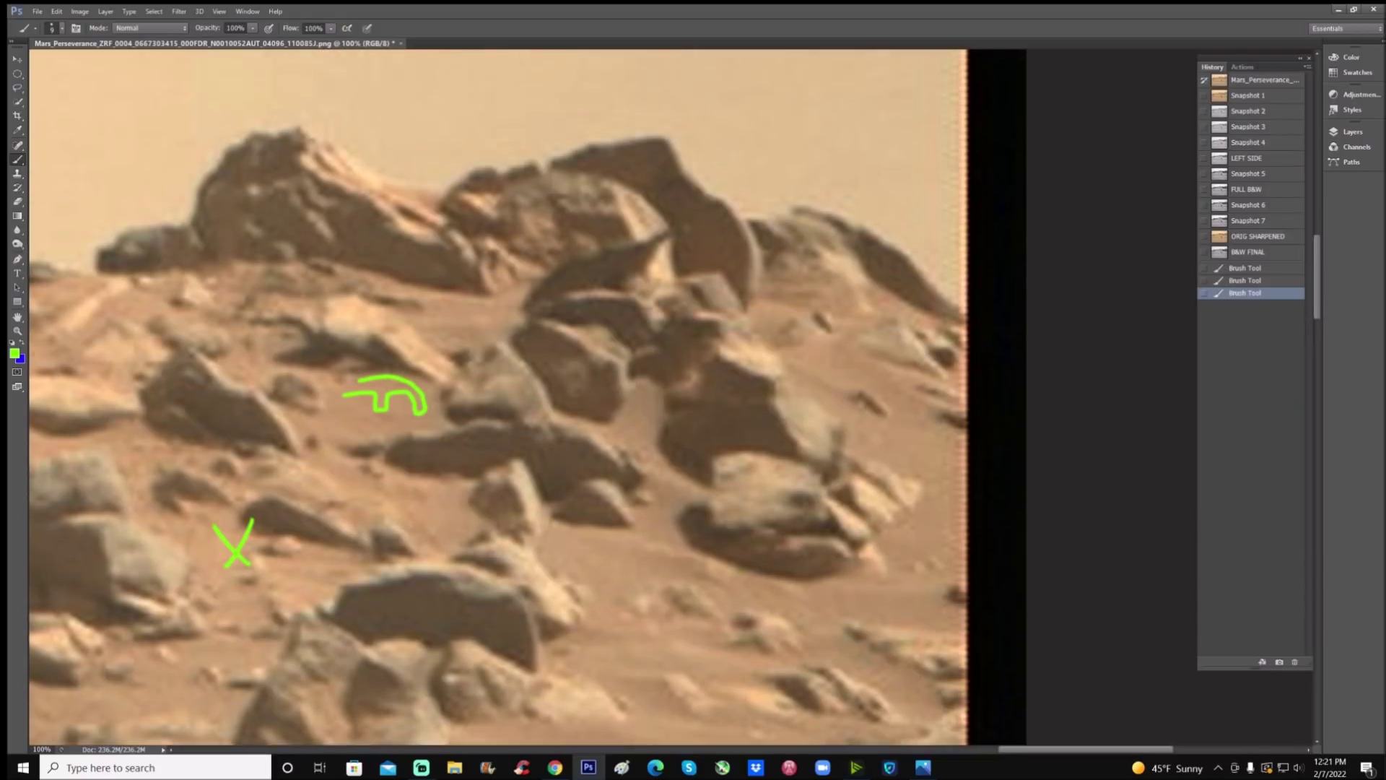
pyautogui.scroll(2, 498, 397)
pyautogui.moveTo(808, 164)
pyautogui.mouseDown()
pyautogui.moveTo(805, 265)
pyautogui.moveTo(790, 230)
pyautogui.moveTo(823, 244)
pyautogui.mouseUp()
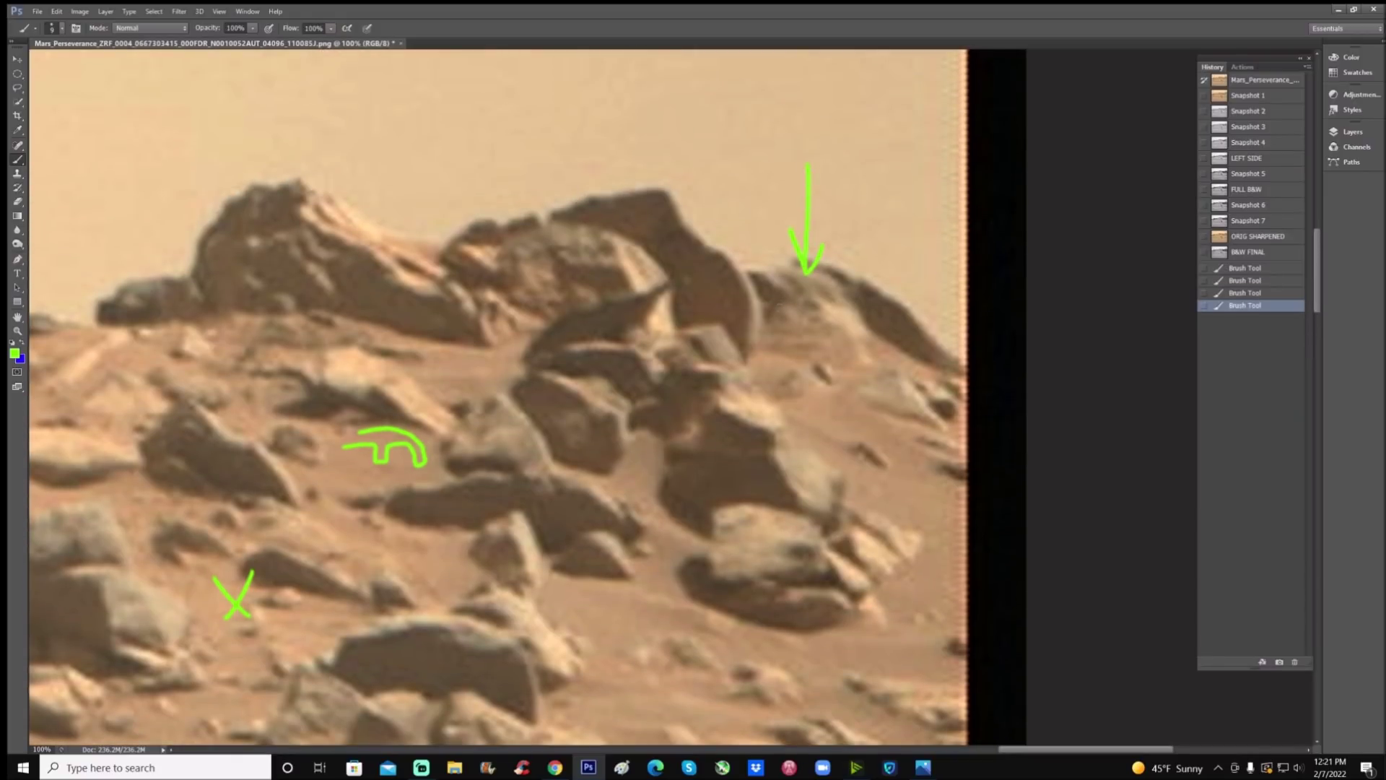
pyautogui.moveTo(778, 314)
pyautogui.mouseDown()
pyautogui.moveTo(780, 326)
pyautogui.moveTo(792, 300)
pyautogui.moveTo(803, 320)
pyautogui.moveTo(779, 332)
pyautogui.moveTo(768, 312)
pyautogui.moveTo(789, 300)
pyautogui.moveTo(802, 316)
pyautogui.mouseUp()
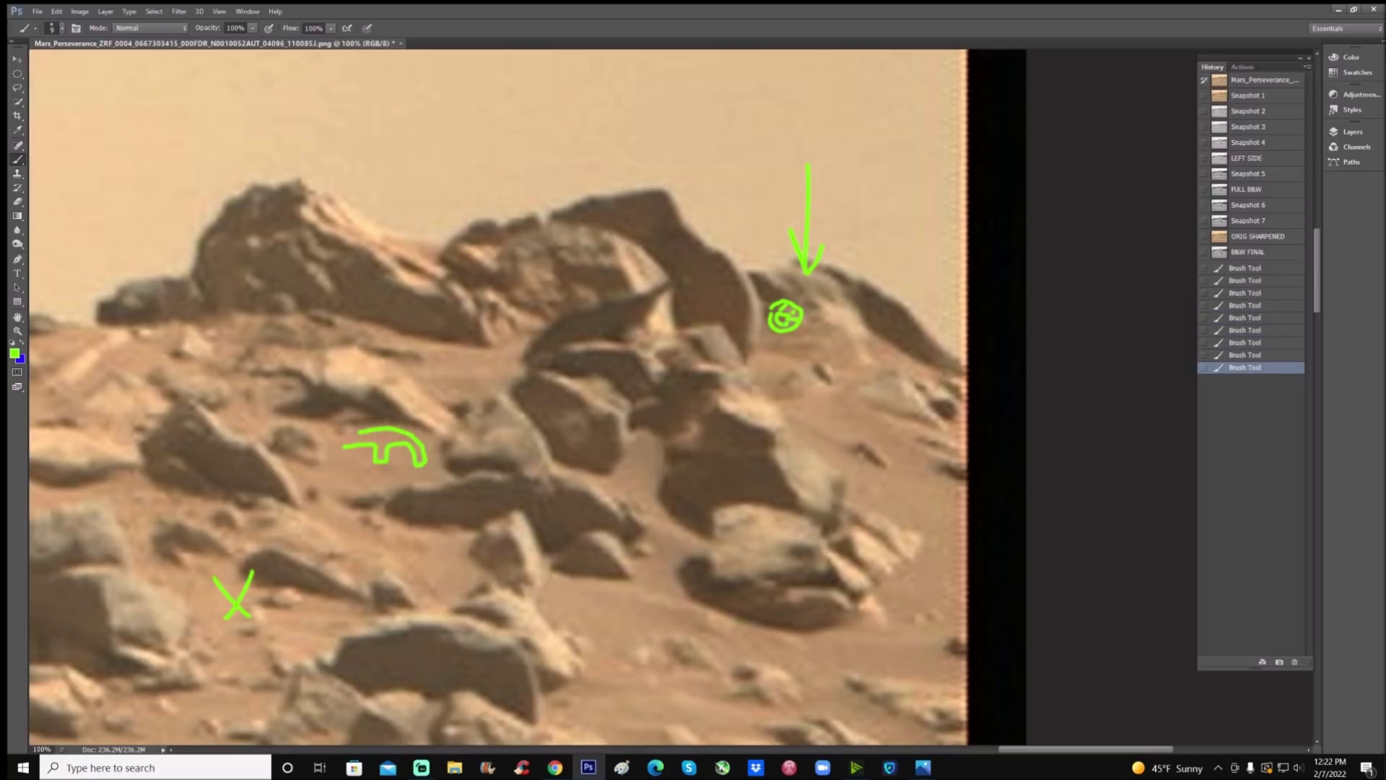
# - Underline the circled spot and arc over it, then revert to ORIG SHARPENED
pyautogui.moveTo(777, 339)
pyautogui.mouseDown()
pyautogui.moveTo(823, 338)
pyautogui.moveTo(806, 354)
pyautogui.moveTo(823, 354)
pyautogui.moveTo(808, 295)
pyautogui.moveTo(827, 314)
pyautogui.mouseUp()
pyautogui.moveTo(770, 275); pyautogui.dragTo(785, 273)
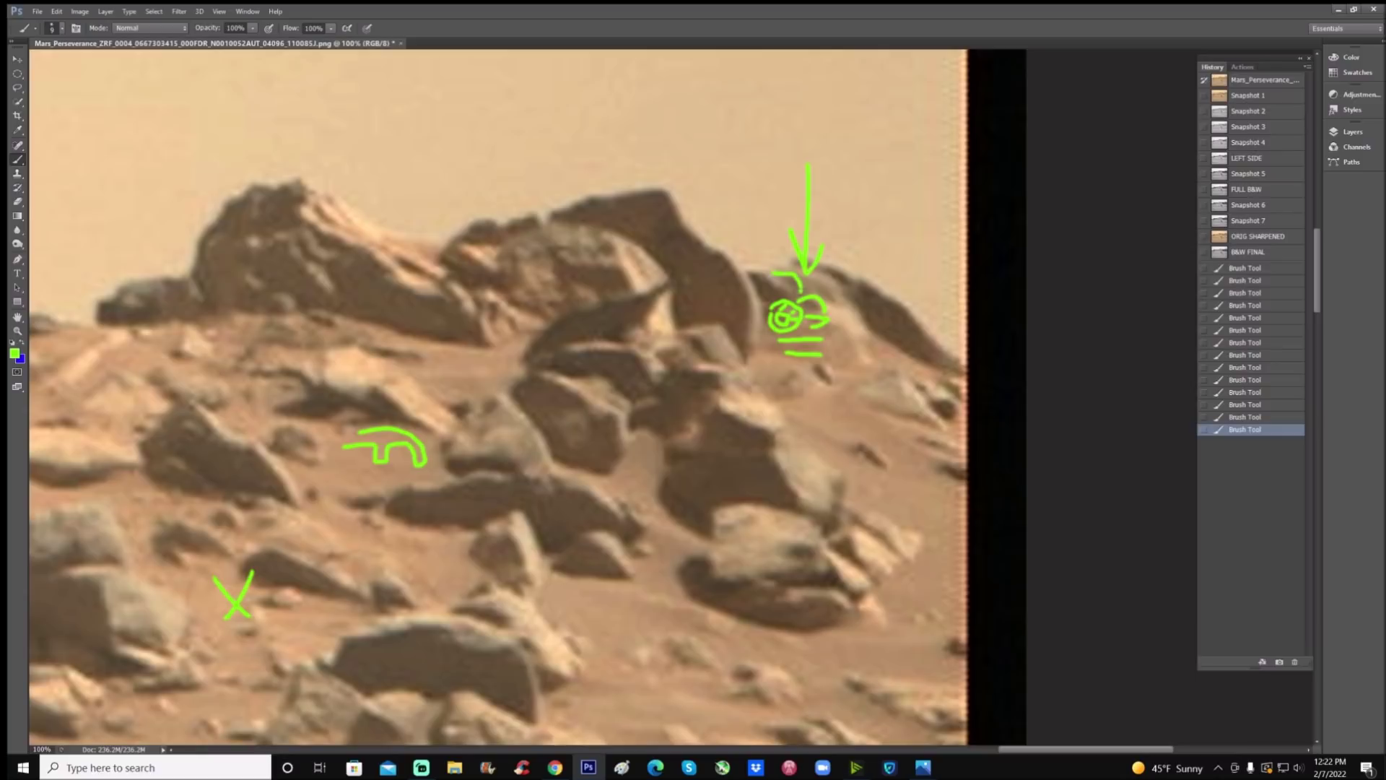
pyautogui.click(1256, 236)
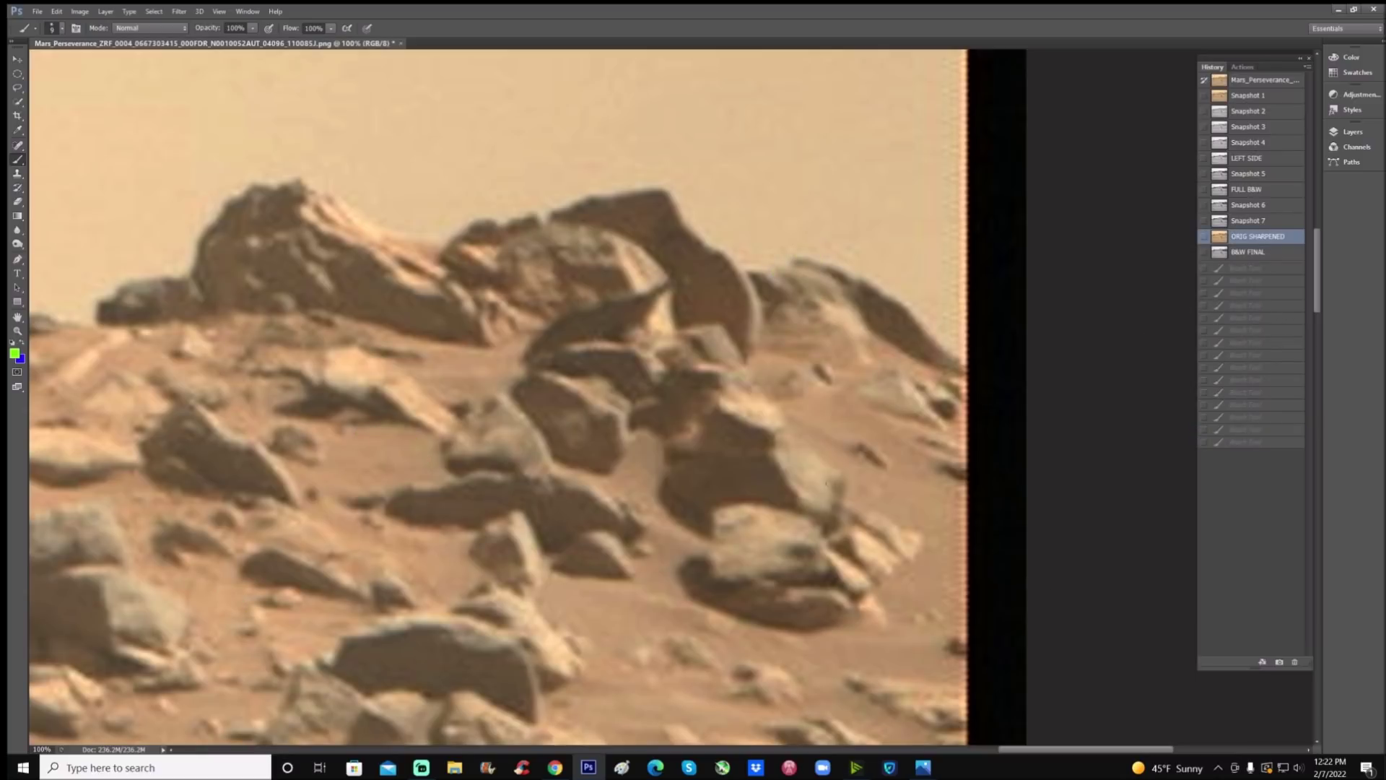
# - Draw a two-stroke green arrow at the skyline rock and a line along its ridge
pyautogui.moveTo(418, 147); pyautogui.dragTo(412, 155)
pyautogui.moveTo(384, 219)
pyautogui.mouseDown()
pyautogui.moveTo(382, 206)
pyautogui.moveTo(408, 225)
pyautogui.moveTo(357, 230)
pyautogui.moveTo(464, 271)
pyautogui.moveTo(472, 319)
pyautogui.mouseUp()
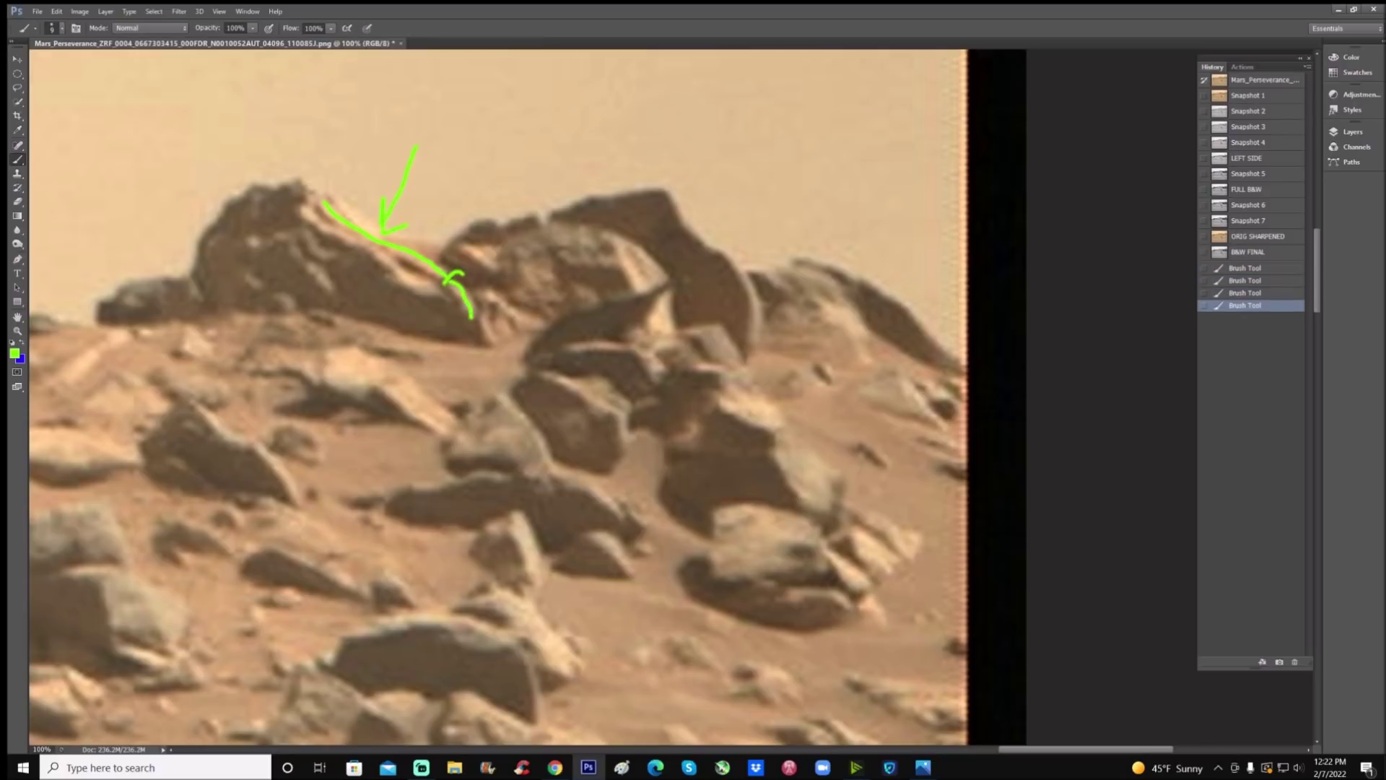
pyautogui.moveTo(315, 215); pyautogui.dragTo(435, 291)
pyautogui.scroll(-1, 573, 386)
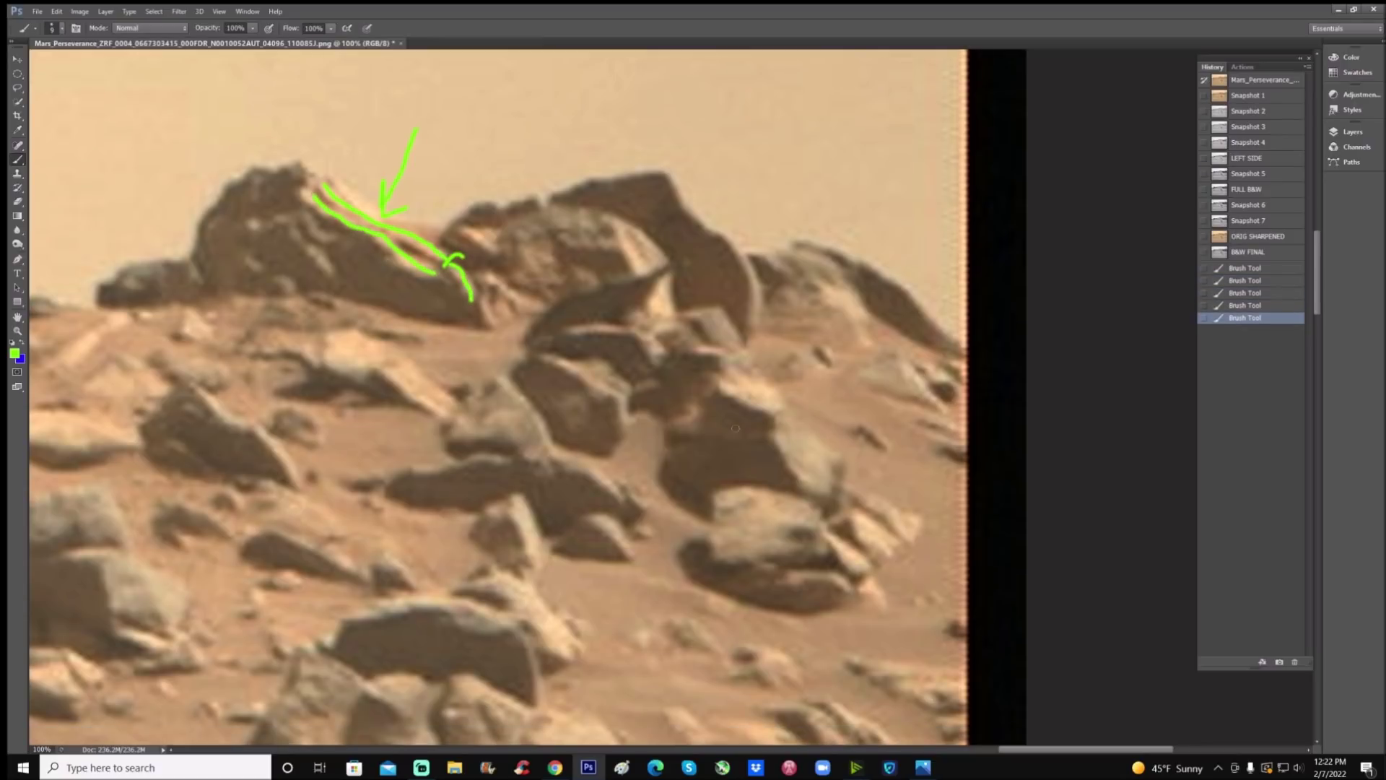
pyautogui.scroll(-2, 735, 428)
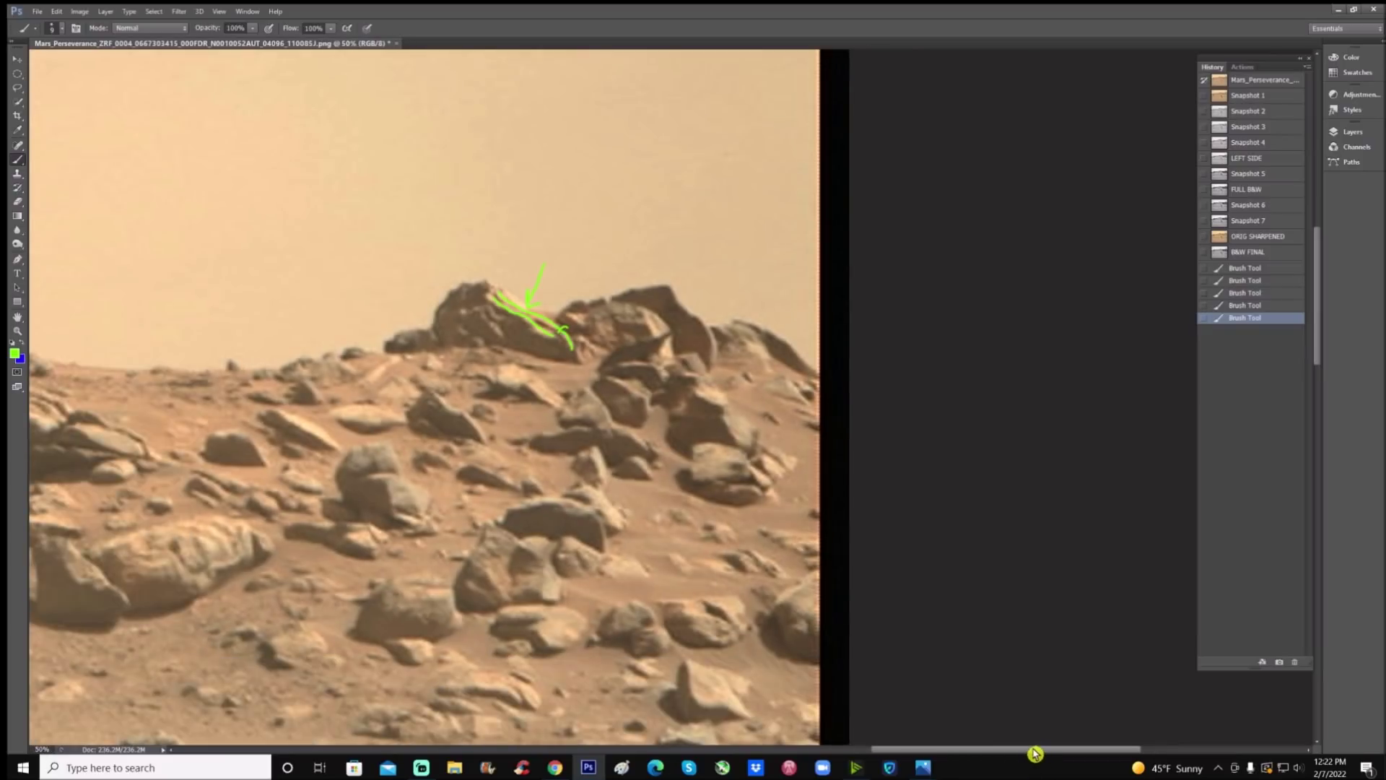
# - Paint two green arcs over the large boulder and a loop around the sand beside it
pyautogui.moveTo(1033, 752); pyautogui.dragTo(581, 750)
pyautogui.scroll(2, 591, 605)
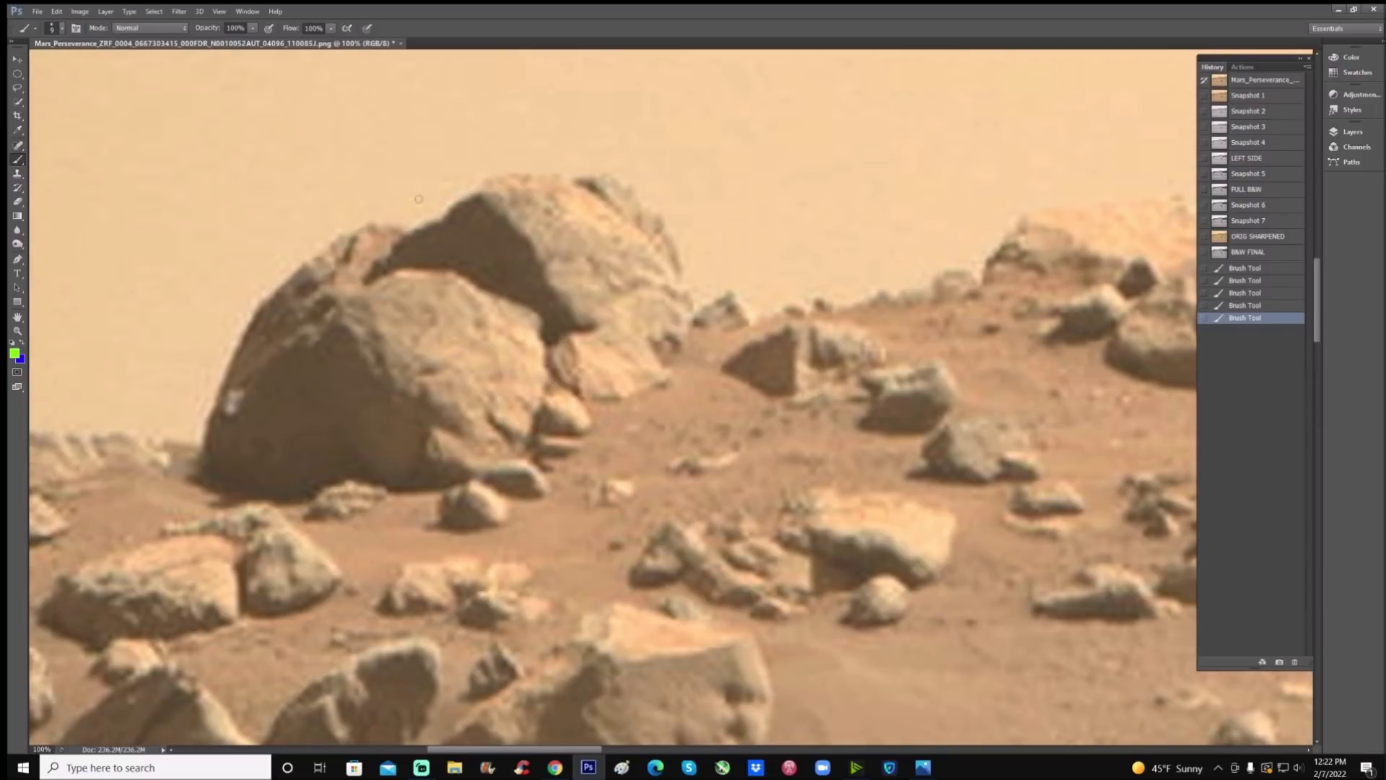
pyautogui.moveTo(309, 290)
pyautogui.mouseDown()
pyautogui.moveTo(376, 244)
pyautogui.moveTo(457, 247)
pyautogui.moveTo(565, 330)
pyautogui.moveTo(544, 425)
pyautogui.moveTo(488, 456)
pyautogui.mouseUp()
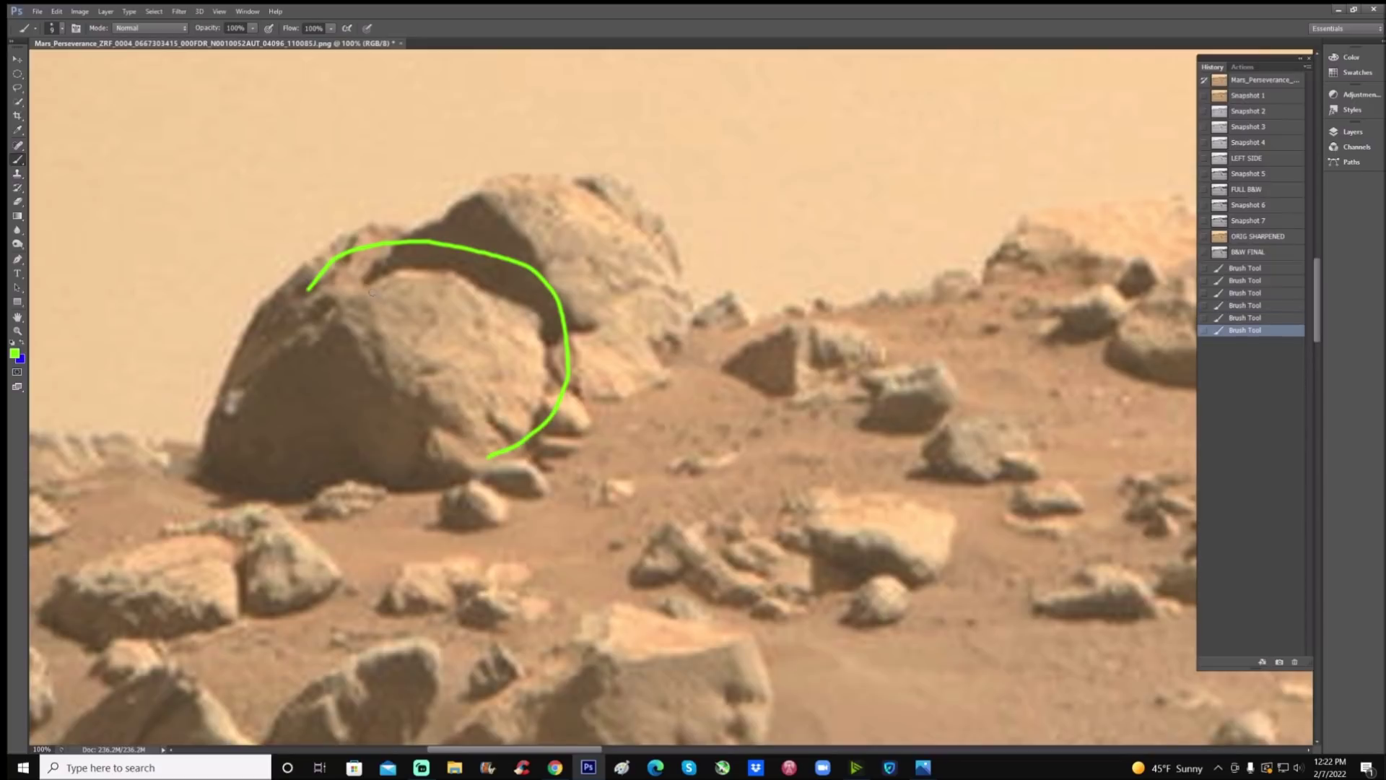
pyautogui.moveTo(372, 292)
pyautogui.mouseDown()
pyautogui.moveTo(388, 275)
pyautogui.moveTo(442, 274)
pyautogui.moveTo(484, 305)
pyautogui.moveTo(494, 342)
pyautogui.mouseUp()
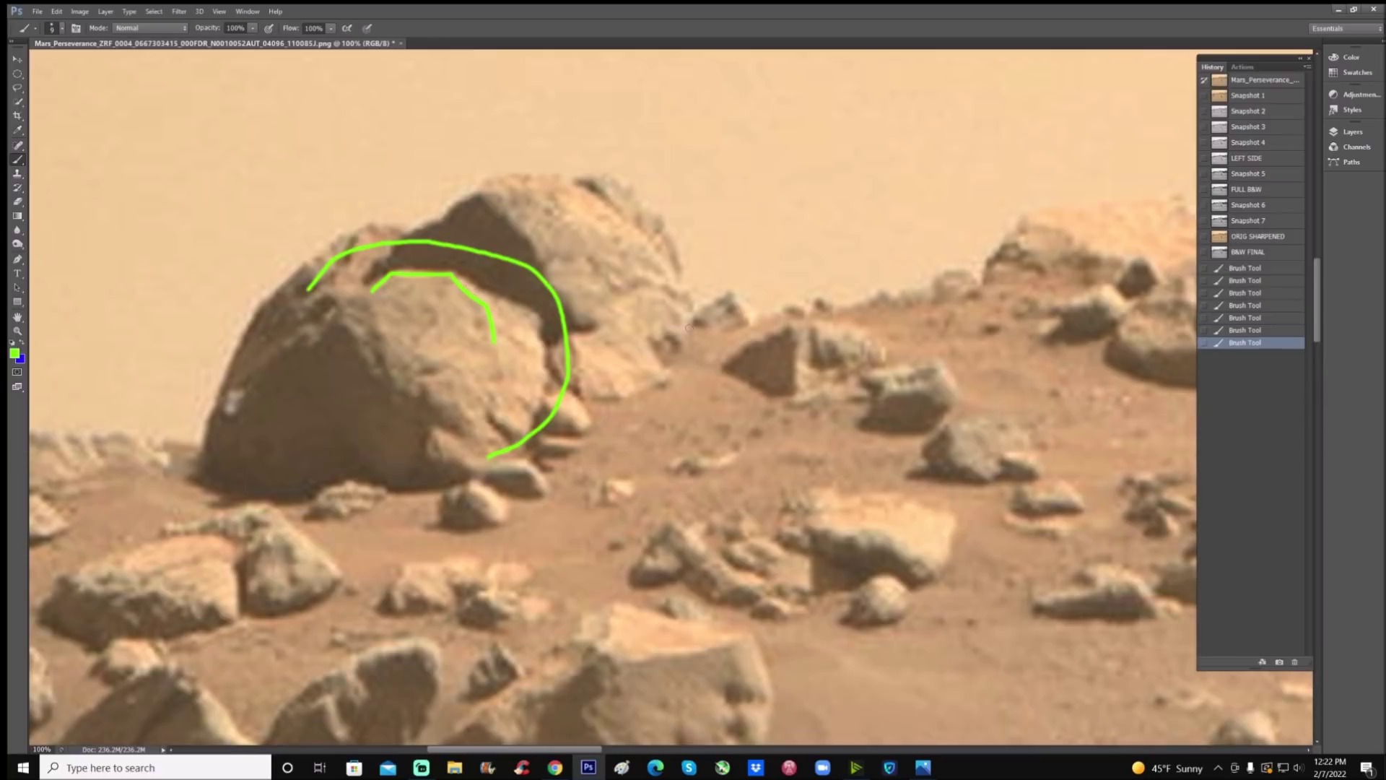
pyautogui.moveTo(715, 386)
pyautogui.mouseDown()
pyautogui.moveTo(638, 378)
pyautogui.moveTo(598, 425)
pyautogui.moveTo(630, 486)
pyautogui.moveTo(728, 493)
pyautogui.moveTo(794, 457)
pyautogui.moveTo(798, 404)
pyautogui.moveTo(696, 381)
pyautogui.mouseUp()
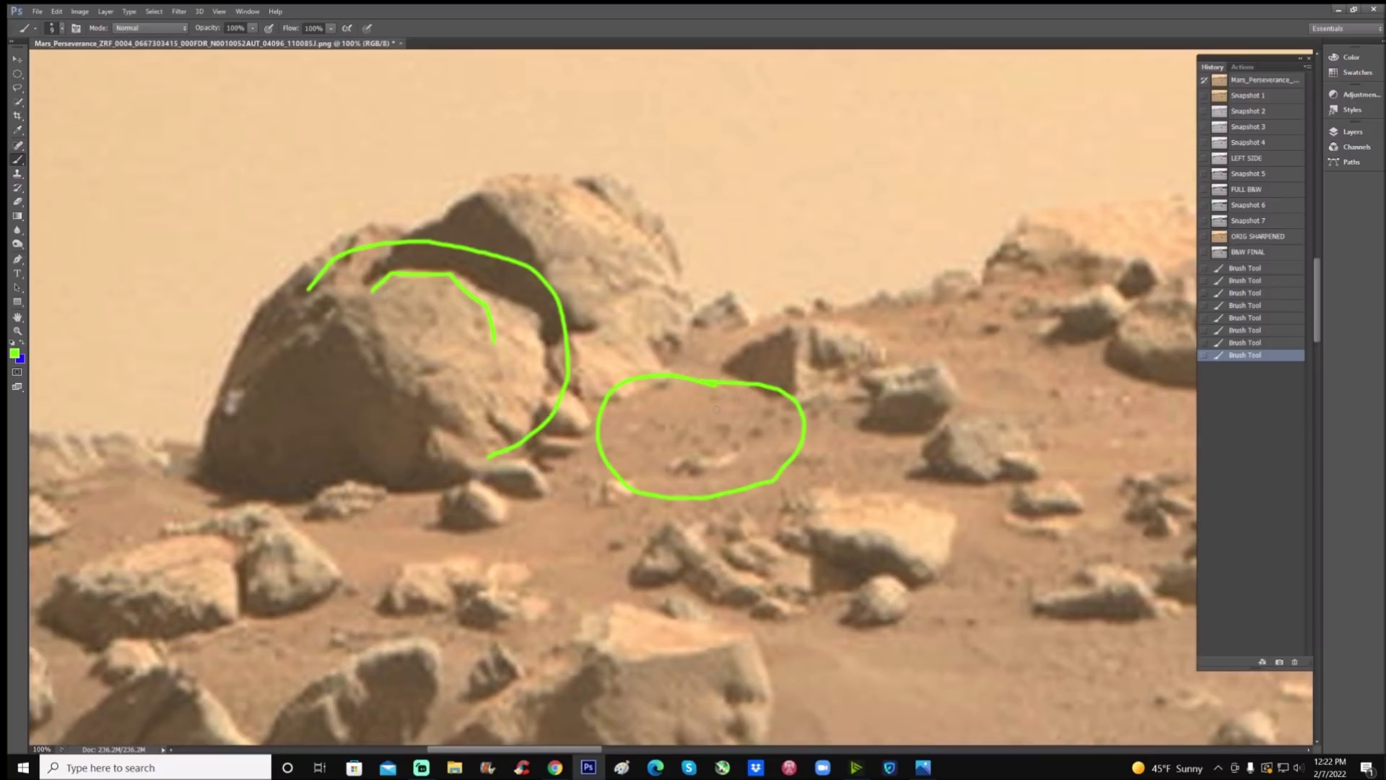
pyautogui.moveTo(580, 749); pyautogui.dragTo(998, 767)
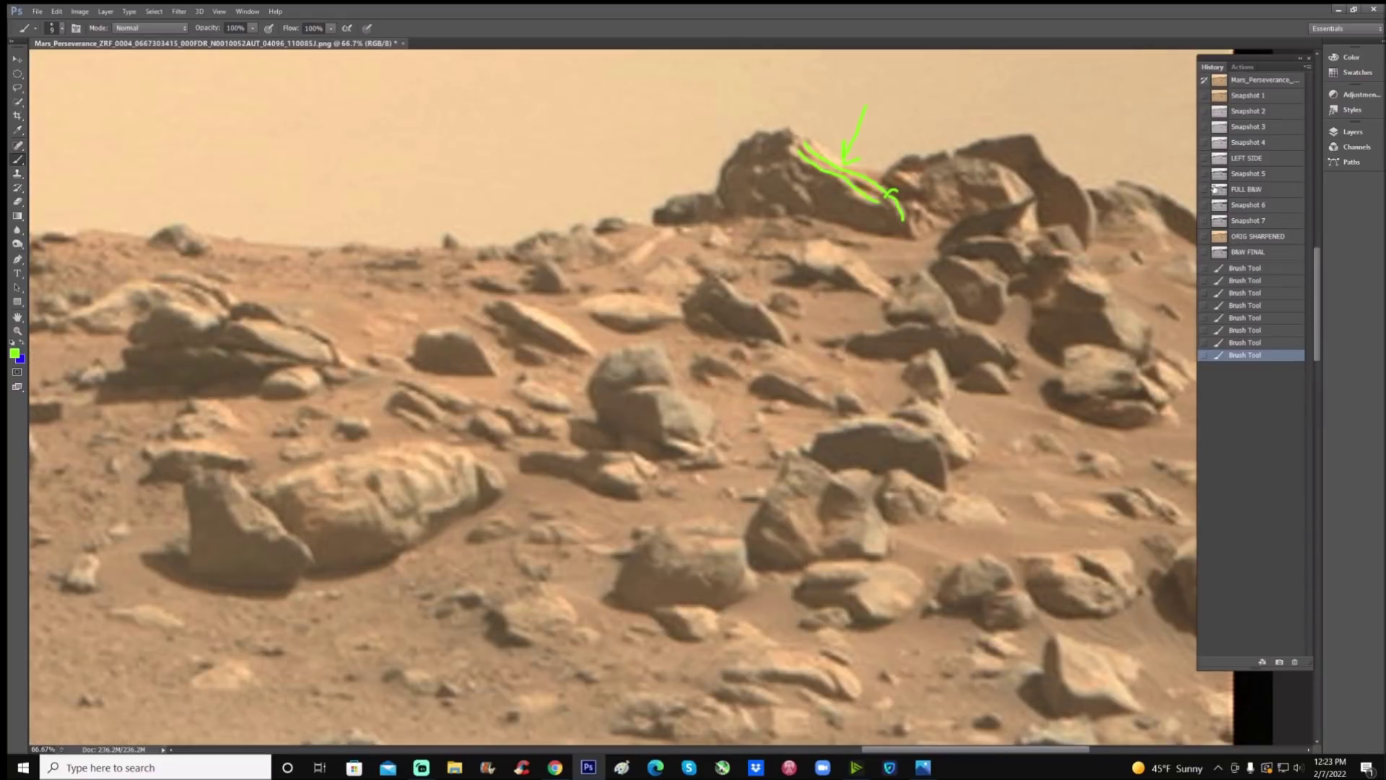
# - Switch to Snapshot 5, zoom to 100%, and circle the central rock with a mark inside
pyautogui.click(1248, 174)
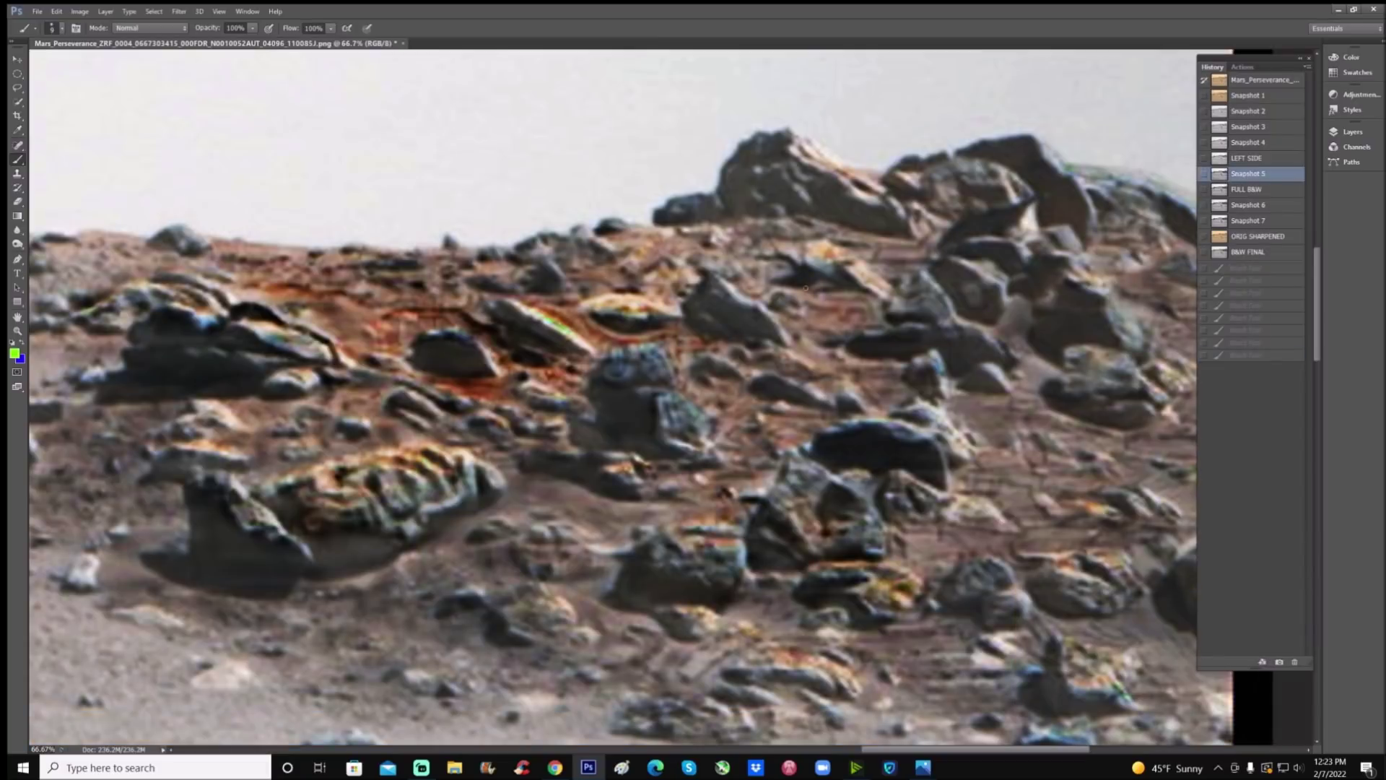
pyautogui.scroll(2, 787, 283)
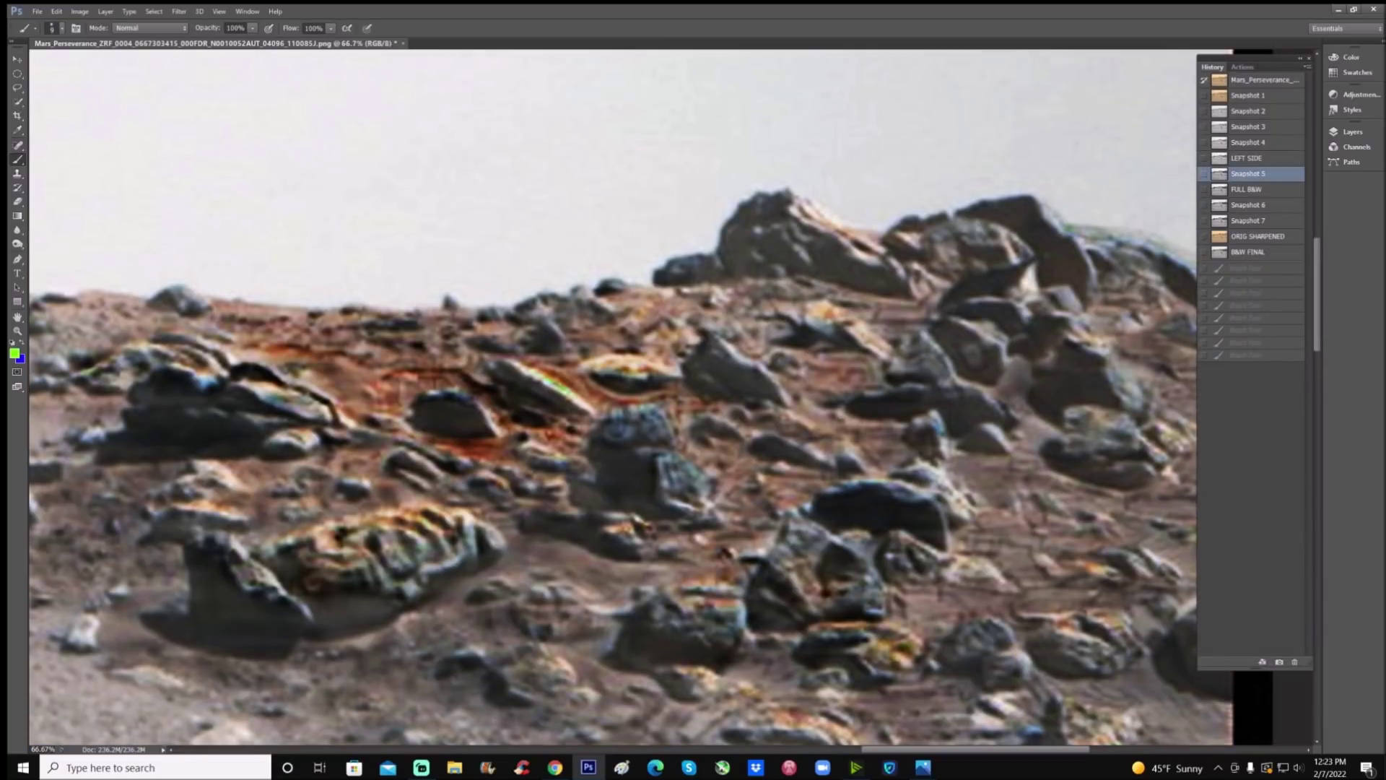
pyautogui.moveTo(290, 518)
pyautogui.mouseDown()
pyautogui.moveTo(267, 543)
pyautogui.moveTo(307, 610)
pyautogui.moveTo(451, 592)
pyautogui.moveTo(466, 487)
pyautogui.moveTo(285, 518)
pyautogui.mouseUp()
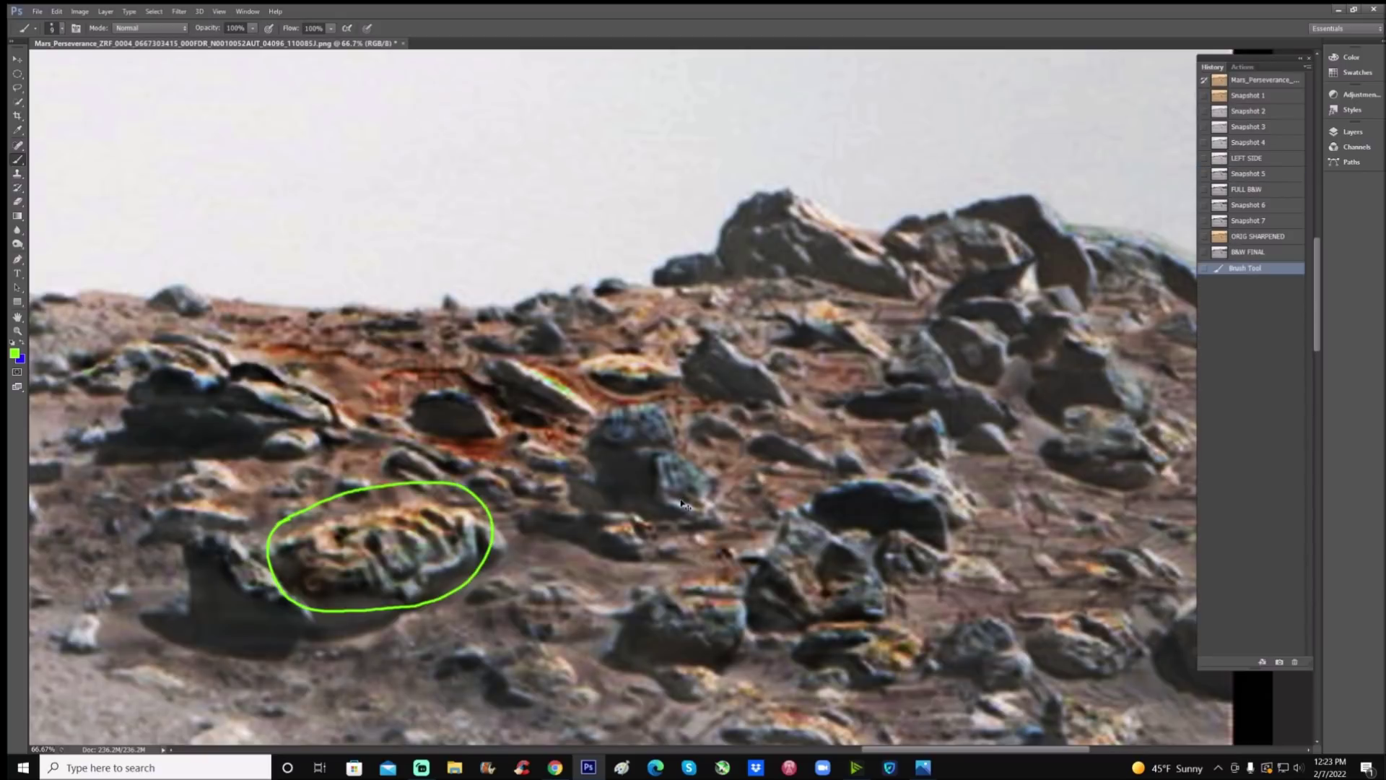
pyautogui.hotkey('ctrl', '+')
pyautogui.moveTo(568, 383)
pyautogui.mouseDown()
pyautogui.moveTo(518, 433)
pyautogui.moveTo(529, 482)
pyautogui.moveTo(599, 497)
pyautogui.moveTo(654, 468)
pyautogui.moveTo(635, 399)
pyautogui.moveTo(567, 387)
pyautogui.mouseUp()
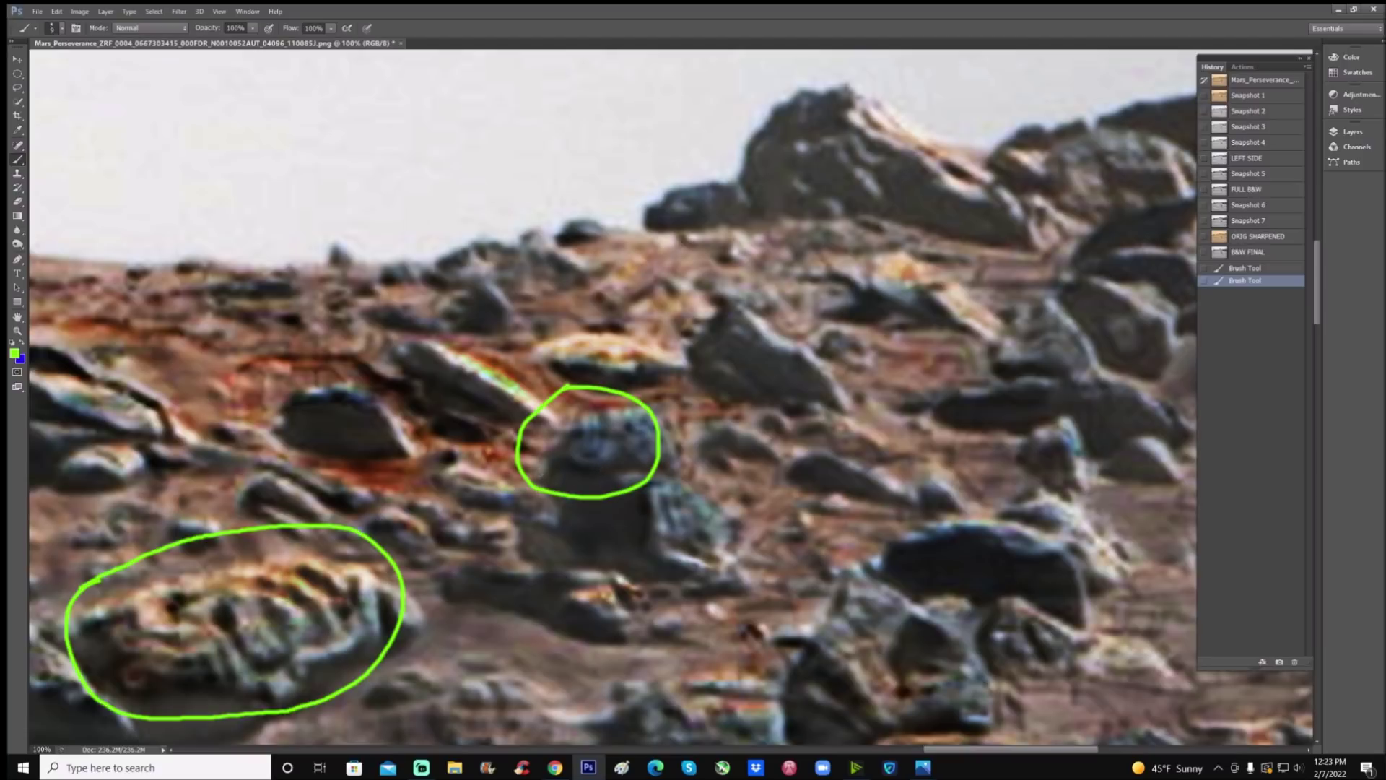
pyautogui.moveTo(533, 478)
pyautogui.mouseDown()
pyautogui.moveTo(567, 433)
pyautogui.moveTo(603, 430)
pyautogui.moveTo(621, 433)
pyautogui.moveTo(646, 479)
pyautogui.mouseUp()
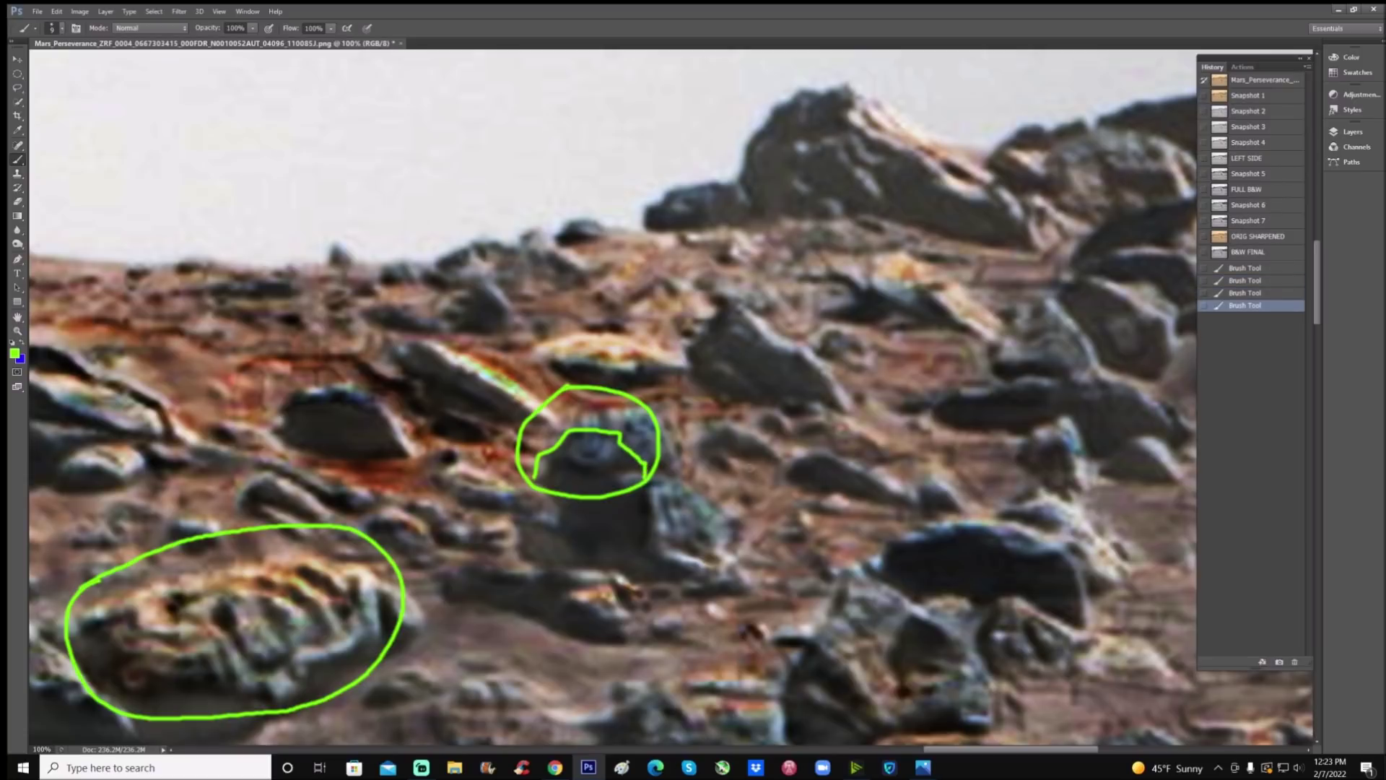
# - Redo the inner mark, then remove the small circle via History
pyautogui.click(1269, 283)
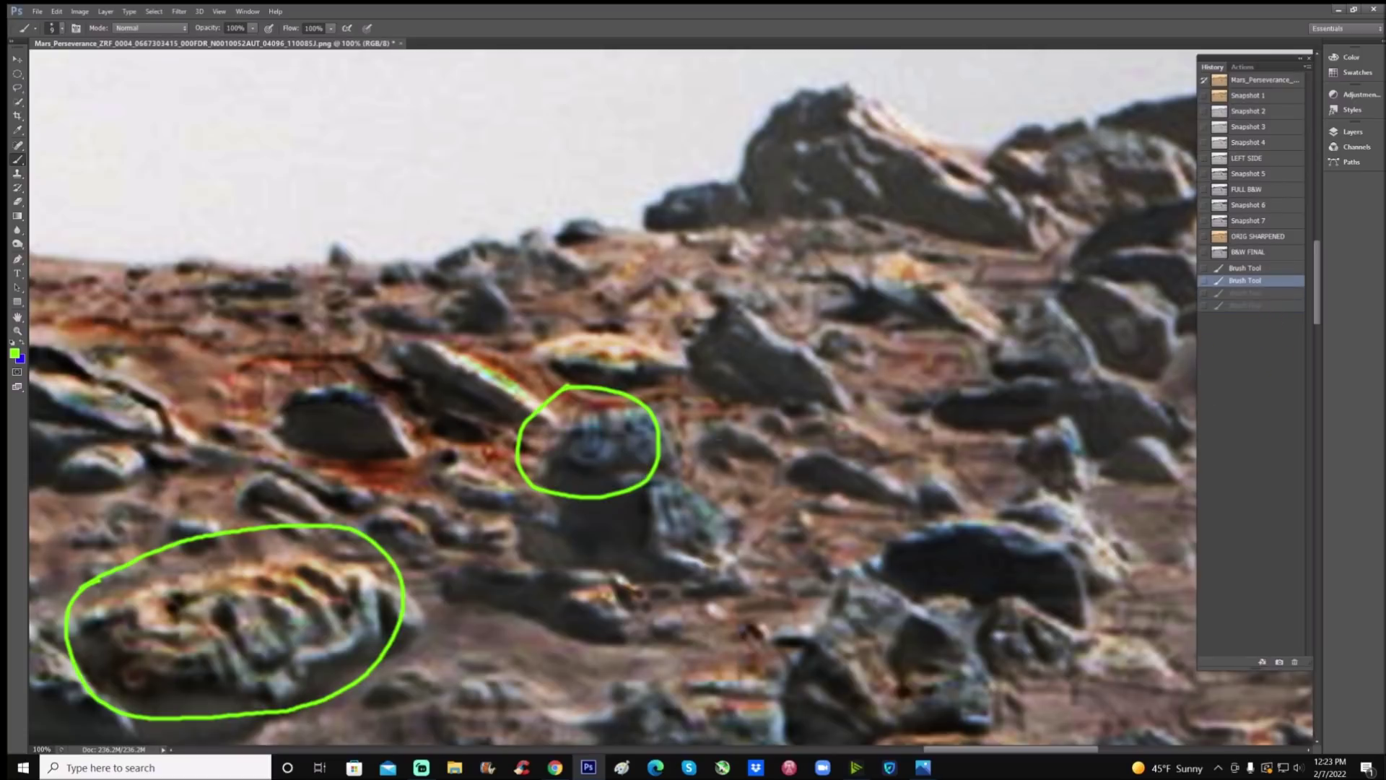
pyautogui.moveTo(591, 415)
pyautogui.mouseDown()
pyautogui.moveTo(523, 448)
pyautogui.moveTo(521, 483)
pyautogui.moveTo(558, 487)
pyautogui.moveTo(573, 469)
pyautogui.moveTo(629, 480)
pyautogui.moveTo(663, 451)
pyautogui.moveTo(588, 412)
pyautogui.mouseUp()
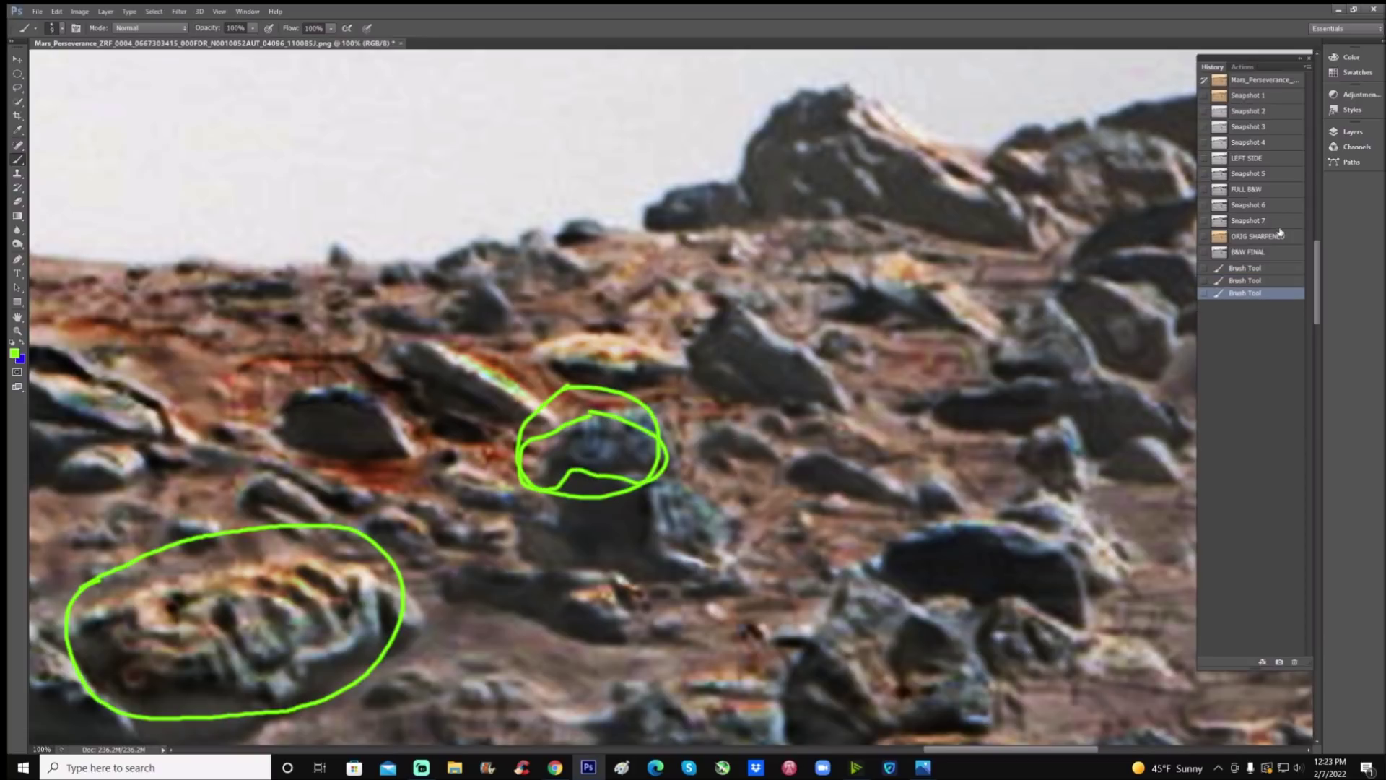
pyautogui.click(1276, 270)
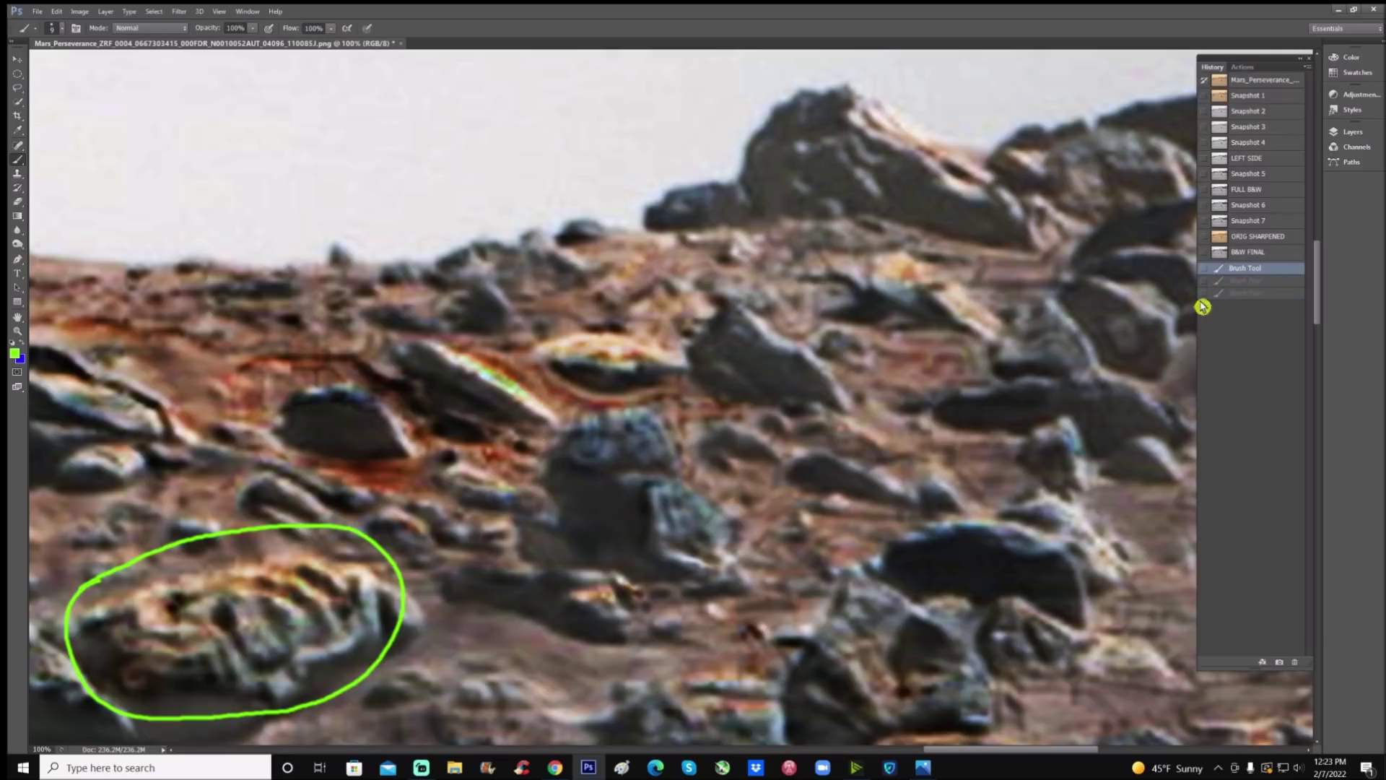
# - Draw a green arrow and outline on the ridge plus a T mark, then return to ORIG SHARPENED
pyautogui.moveTo(438, 205)
pyautogui.mouseDown()
pyautogui.moveTo(362, 327)
pyautogui.moveTo(367, 288)
pyautogui.moveTo(396, 322)
pyautogui.mouseUp()
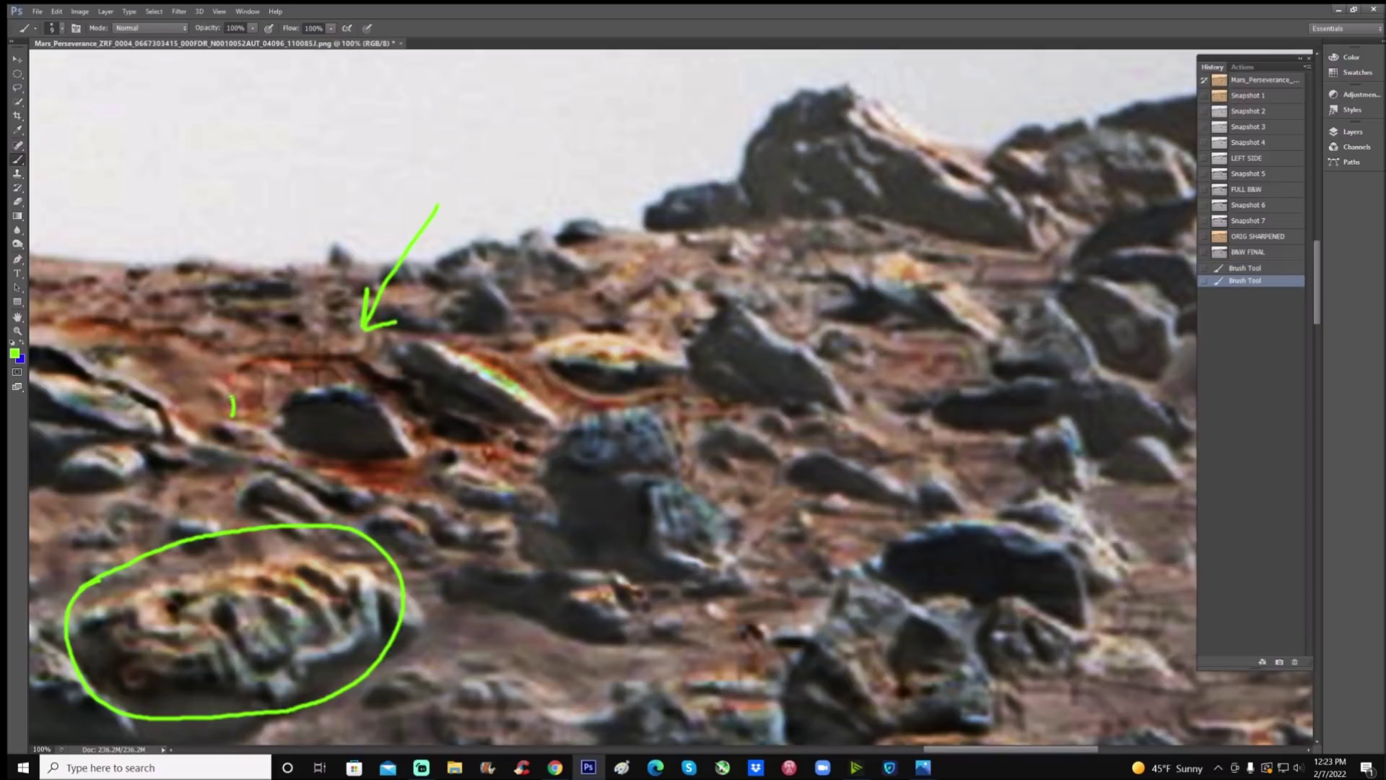
pyautogui.moveTo(232, 396)
pyautogui.mouseDown()
pyautogui.moveTo(267, 352)
pyautogui.moveTo(356, 353)
pyautogui.moveTo(377, 373)
pyautogui.moveTo(417, 376)
pyautogui.moveTo(426, 408)
pyautogui.mouseUp()
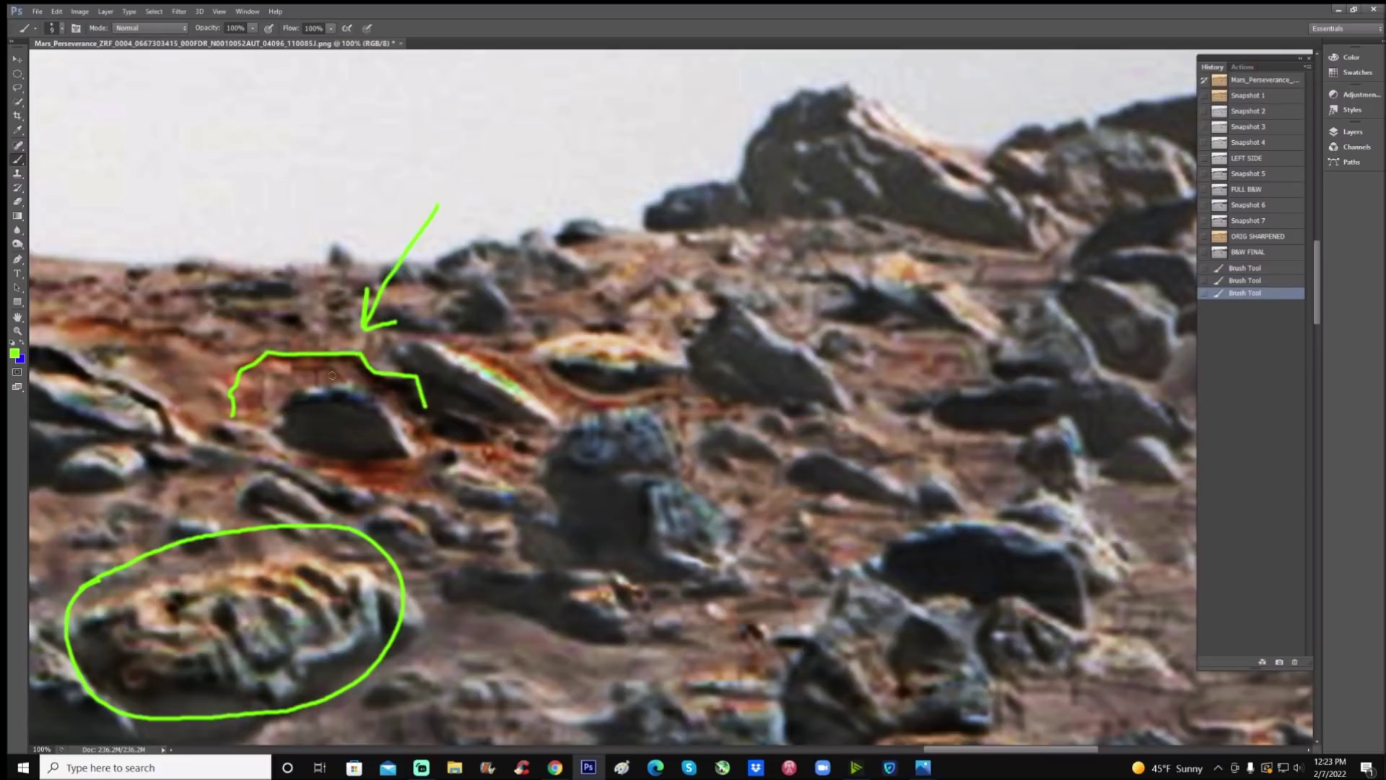
pyautogui.moveTo(292, 367)
pyautogui.mouseDown()
pyautogui.moveTo(339, 381)
pyautogui.moveTo(314, 388)
pyautogui.mouseUp()
pyautogui.moveTo(334, 369); pyautogui.dragTo(336, 379)
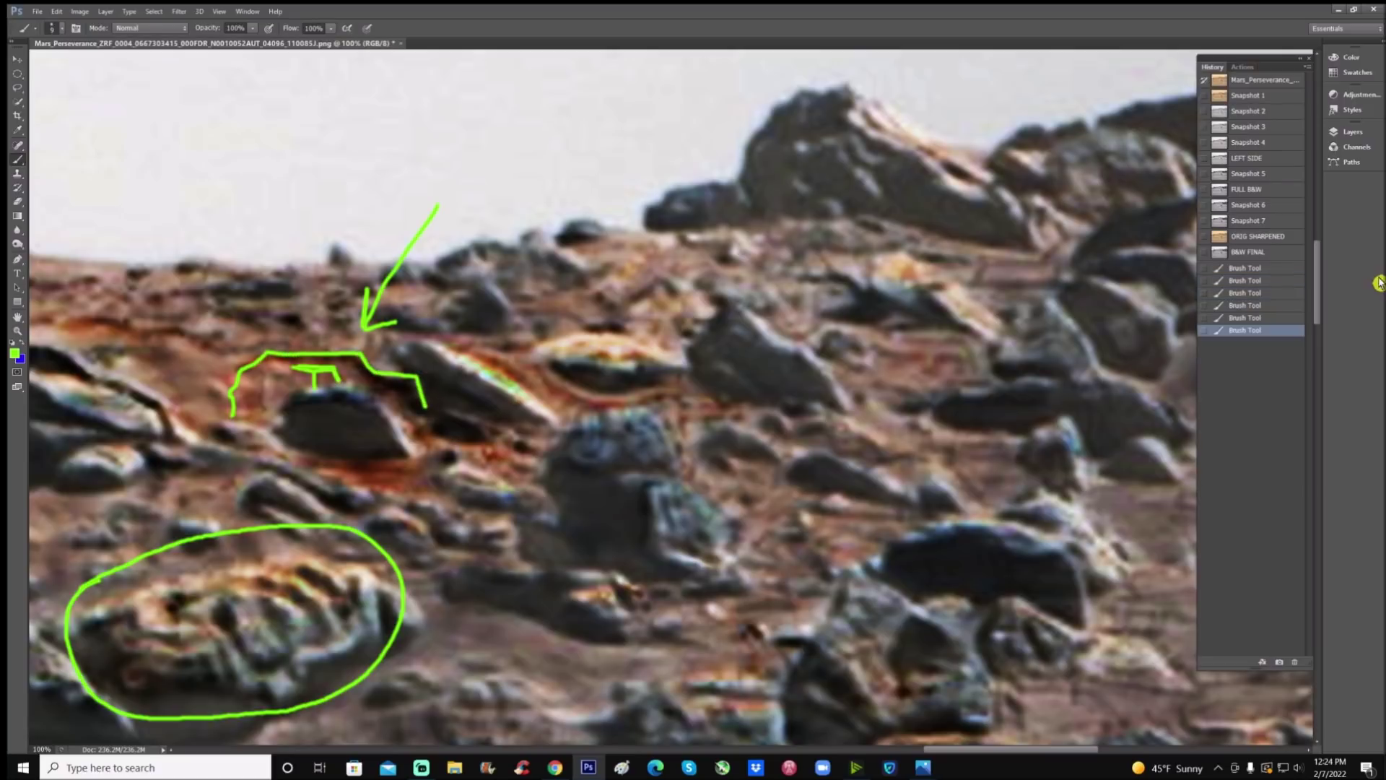
pyautogui.click(1254, 239)
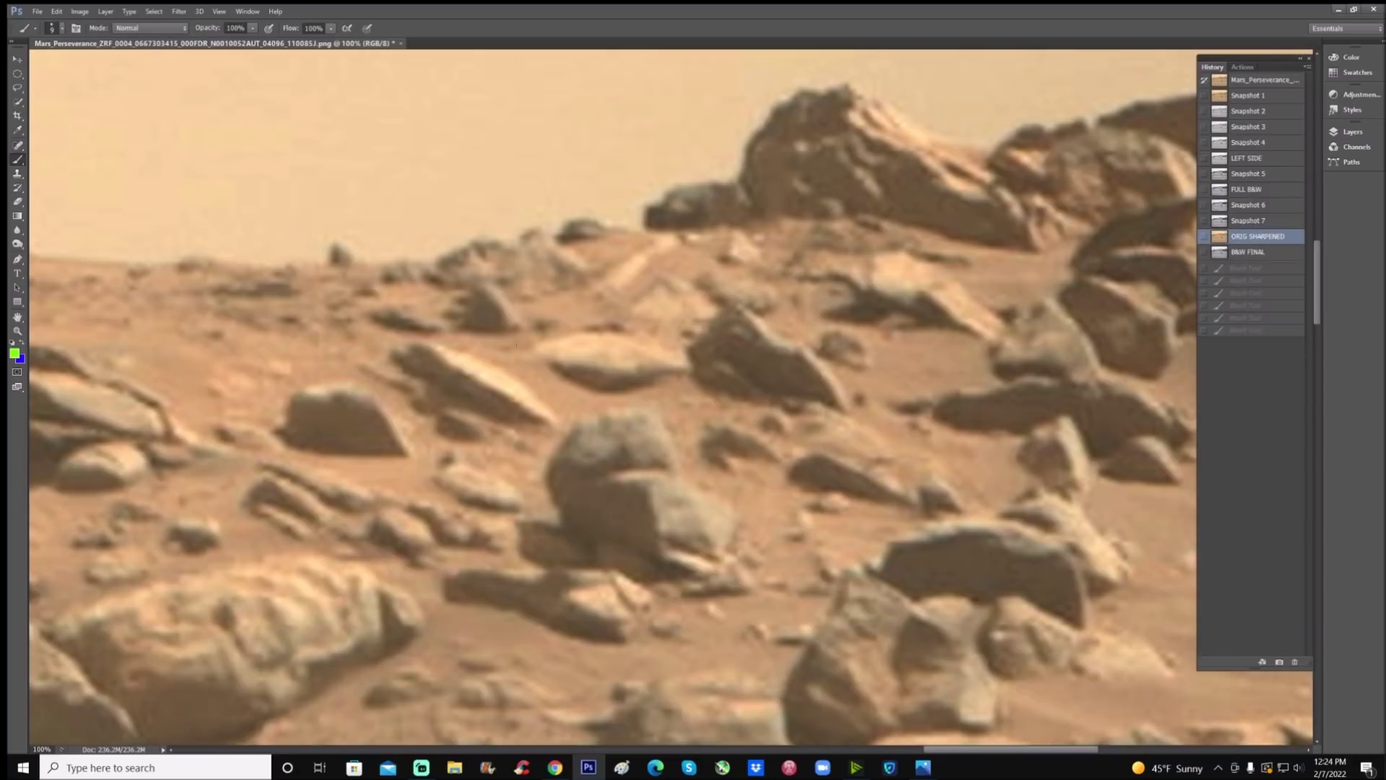
# - Toggle through the B&W FINAL, ORIG SHARPENED and Snapshot 4 versions
pyautogui.moveTo(219, 374)
pyautogui.mouseDown()
pyautogui.moveTo(247, 355)
pyautogui.moveTo(322, 357)
pyautogui.moveTo(424, 395)
pyautogui.mouseUp()
pyautogui.click(1265, 255)
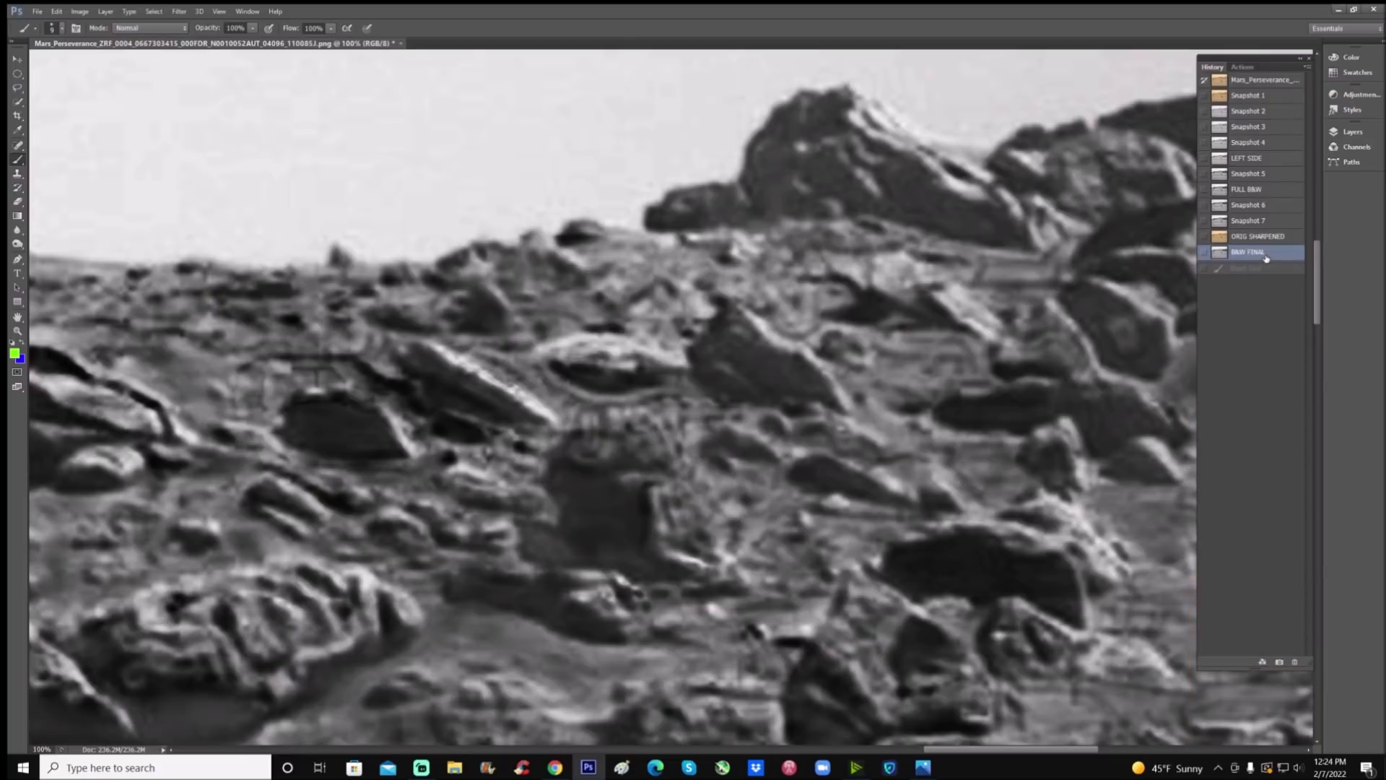
pyautogui.click(1272, 241)
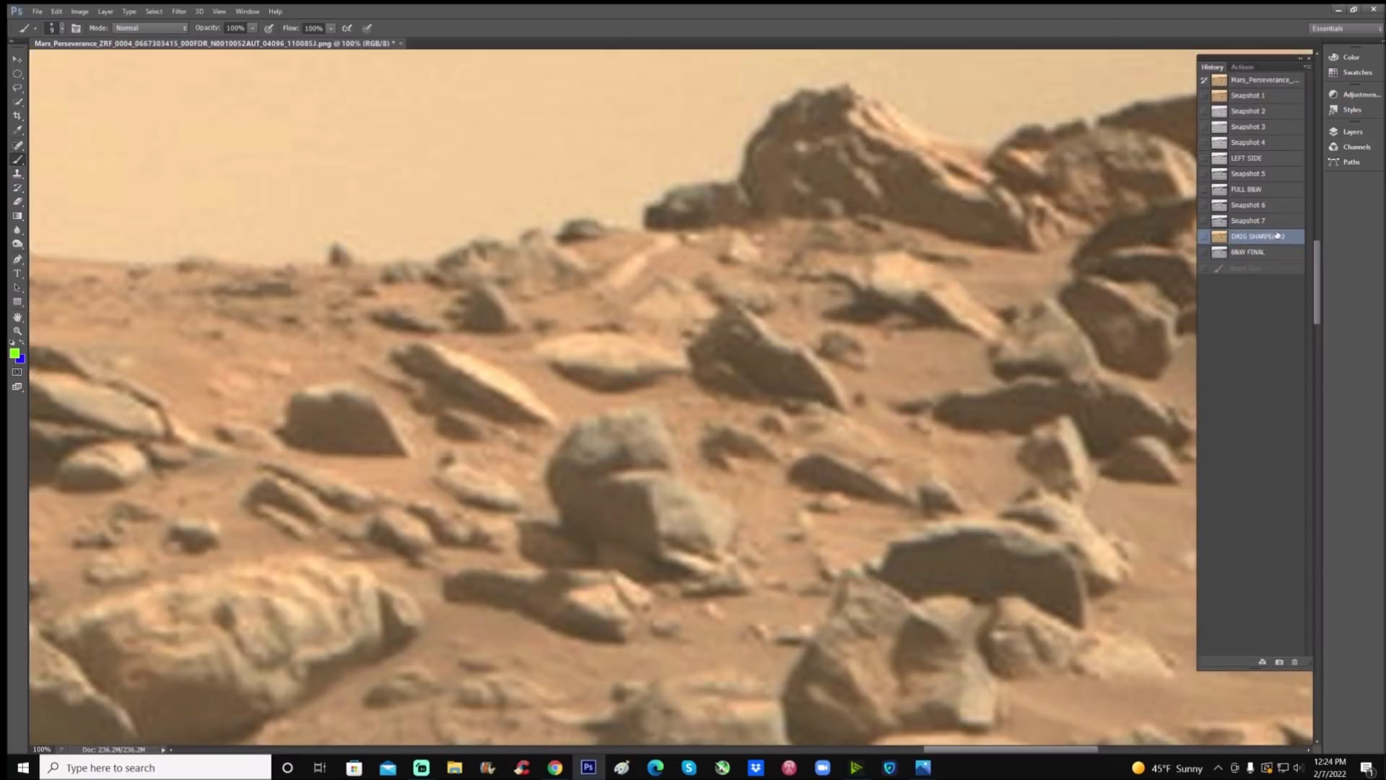
pyautogui.click(1263, 144)
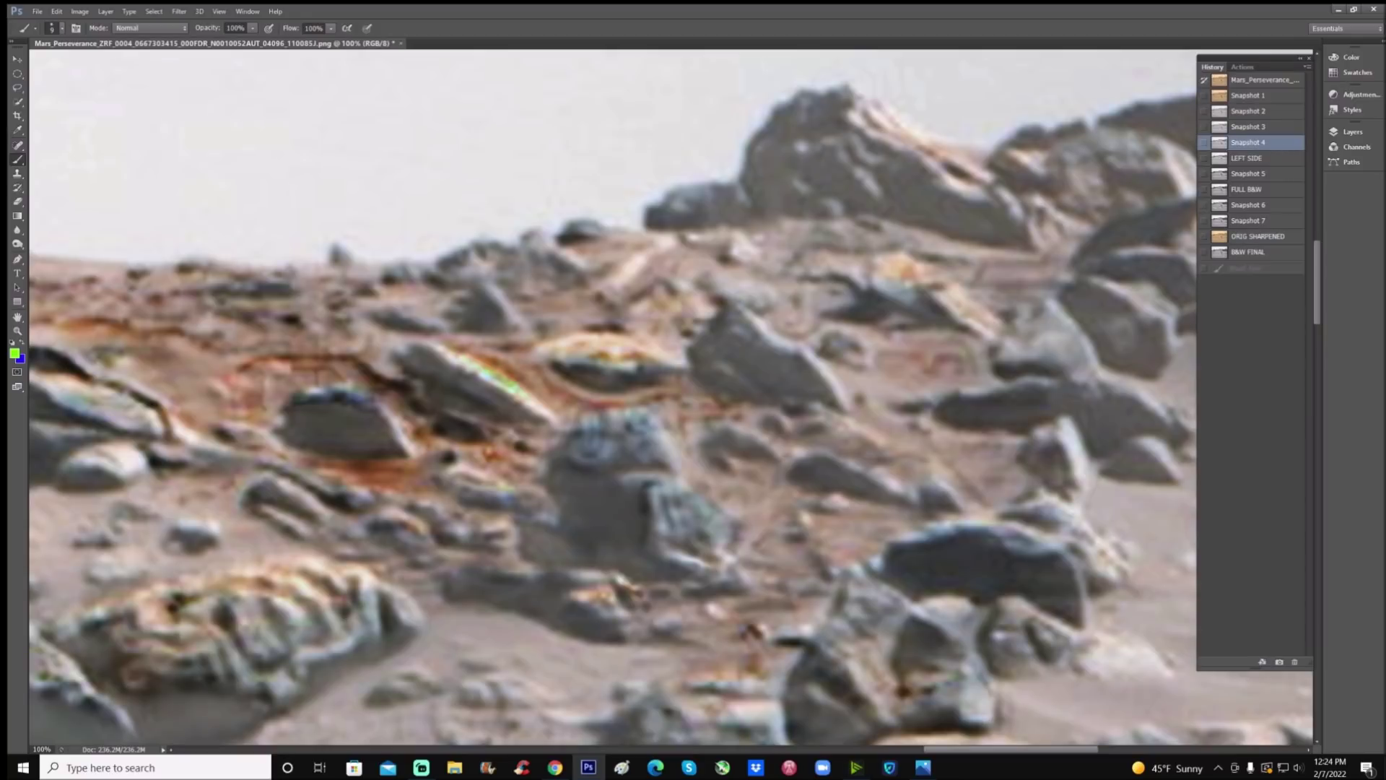
# - Draw a green arrow and underline at the ridge, then circle a skyline rock and arrow it
pyautogui.moveTo(257, 139)
pyautogui.mouseDown()
pyautogui.moveTo(258, 309)
pyautogui.moveTo(246, 281)
pyautogui.moveTo(278, 303)
pyautogui.mouseUp()
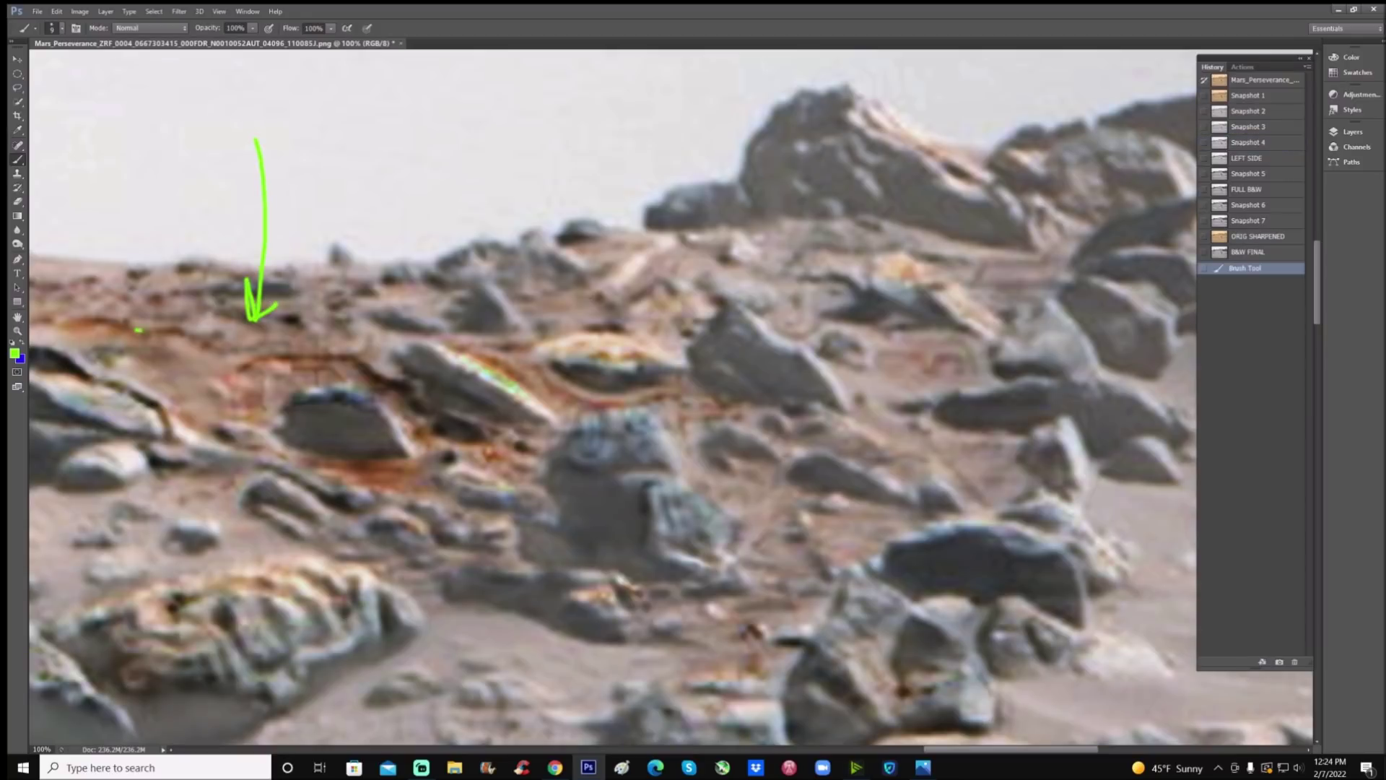
pyautogui.moveTo(139, 330)
pyautogui.mouseDown()
pyautogui.moveTo(186, 331)
pyautogui.moveTo(216, 352)
pyautogui.moveTo(277, 338)
pyautogui.moveTo(288, 349)
pyautogui.mouseUp()
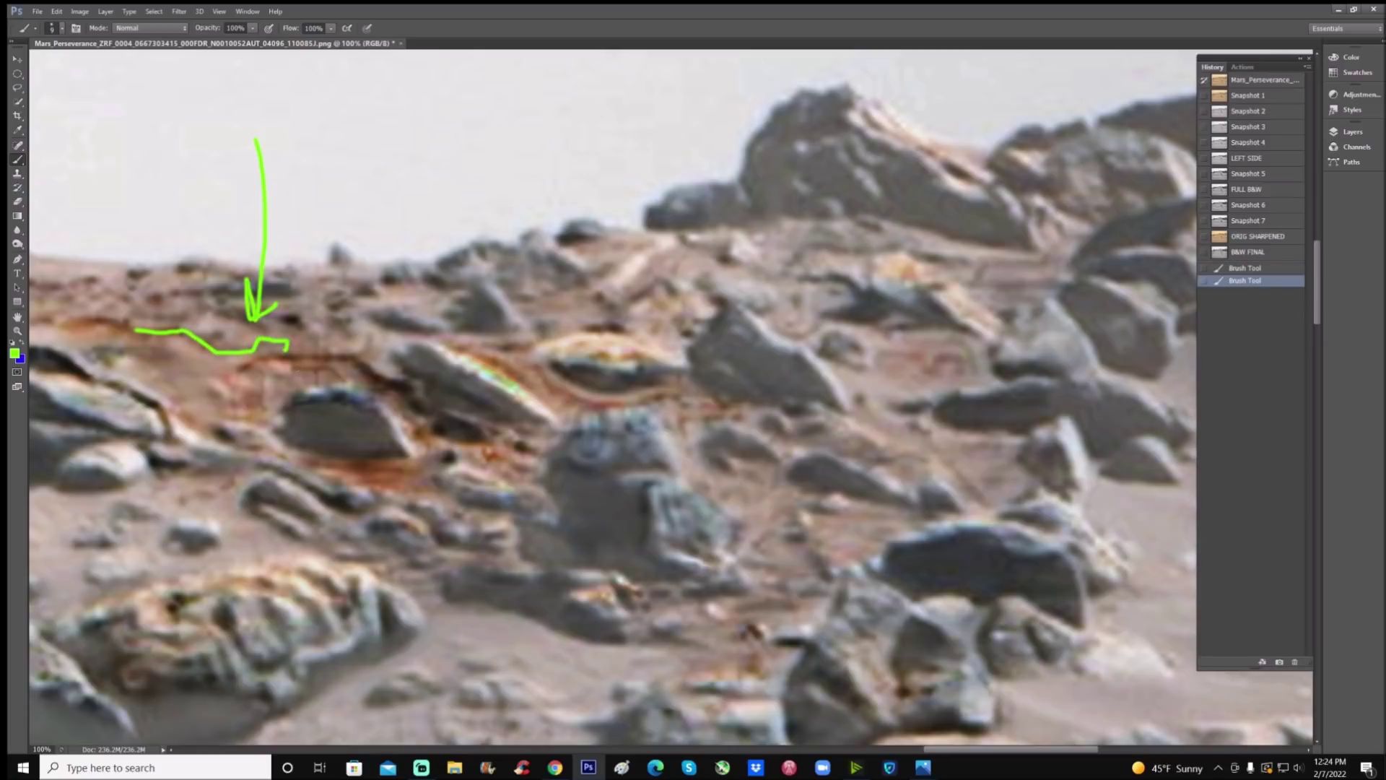
pyautogui.moveTo(713, 211)
pyautogui.mouseDown()
pyautogui.moveTo(673, 234)
pyautogui.moveTo(676, 257)
pyautogui.moveTo(745, 271)
pyautogui.moveTo(776, 240)
pyautogui.moveTo(713, 213)
pyautogui.mouseUp()
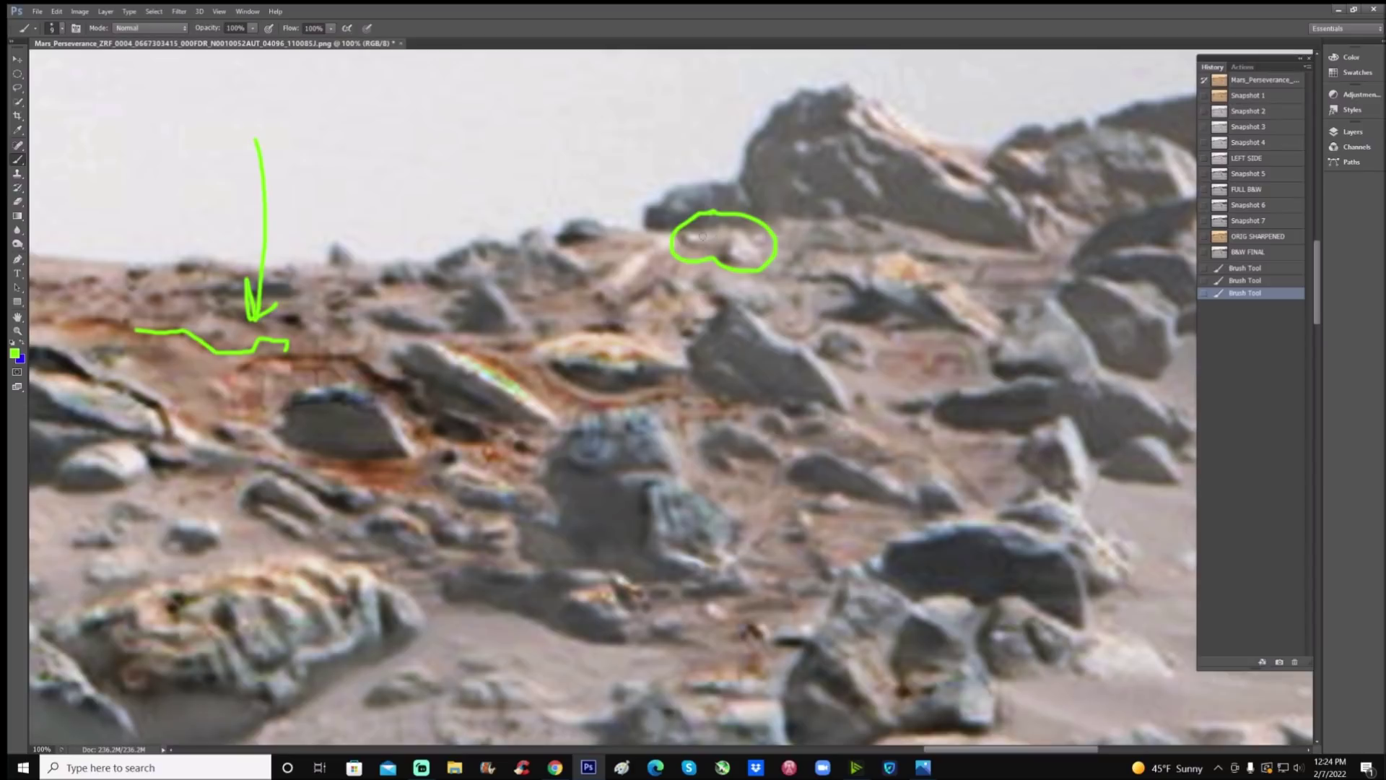
pyautogui.moveTo(659, 163)
pyautogui.mouseDown()
pyautogui.moveTo(693, 226)
pyautogui.moveTo(697, 215)
pyautogui.mouseUp()
pyautogui.moveTo(603, 256)
pyautogui.mouseDown()
pyautogui.moveTo(670, 249)
pyautogui.moveTo(661, 258)
pyautogui.mouseUp()
# - Circle the lower rock with a U mark inside, then switch to the LEFT SIDE snapshot
pyautogui.scroll(4, 672, 397)
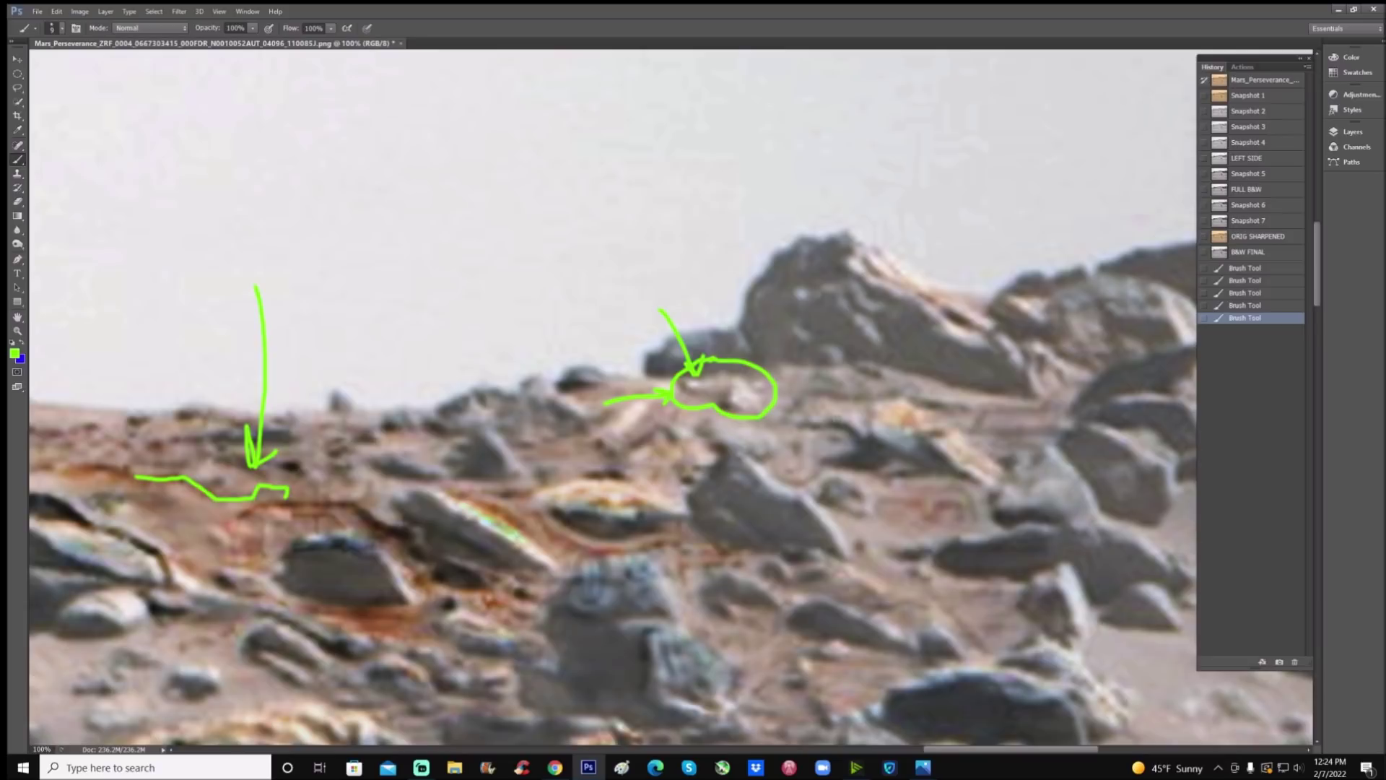
pyautogui.moveTo(831, 388)
pyautogui.mouseDown()
pyautogui.moveTo(782, 403)
pyautogui.moveTo(742, 448)
pyautogui.moveTo(749, 505)
pyautogui.moveTo(813, 508)
pyautogui.moveTo(863, 459)
pyautogui.moveTo(864, 424)
pyautogui.moveTo(797, 392)
pyautogui.mouseUp()
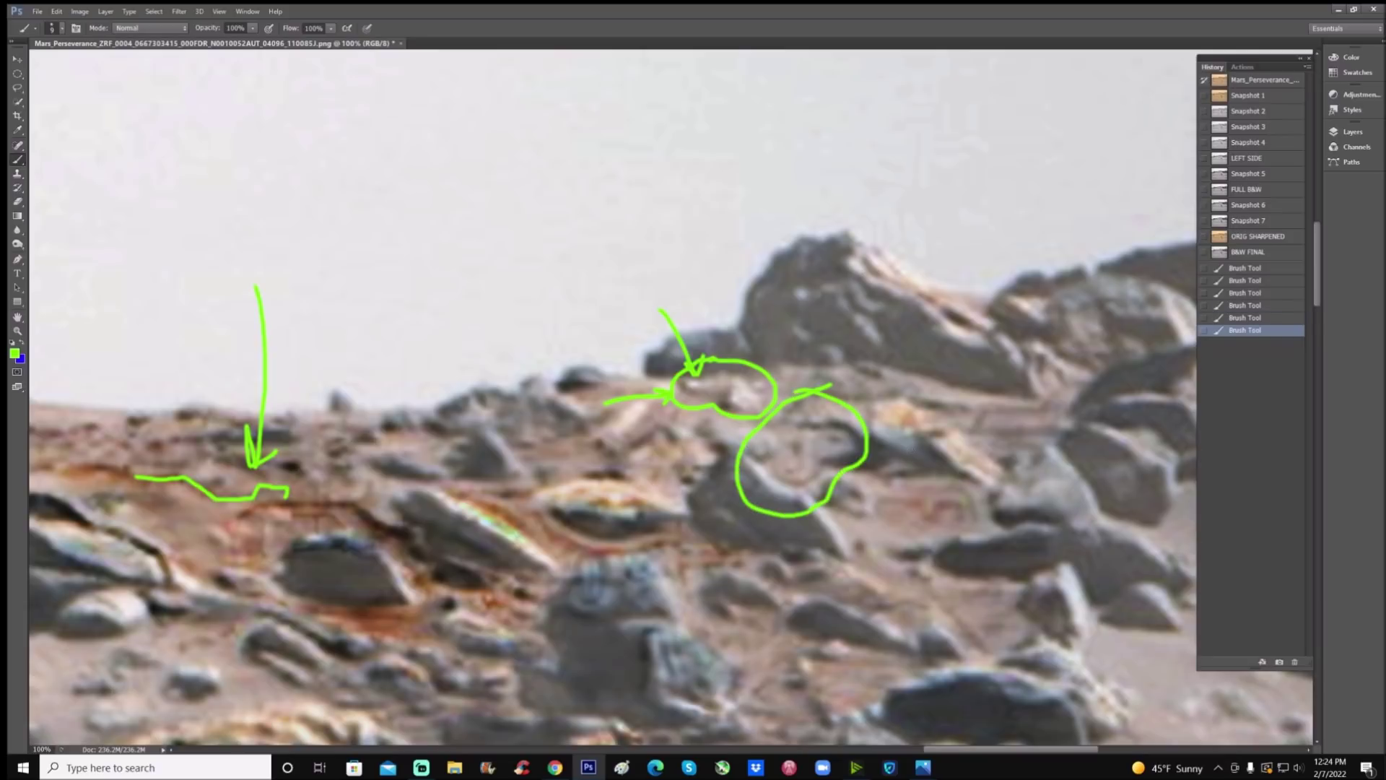
pyautogui.moveTo(1104, 652); pyautogui.dragTo(944, 643)
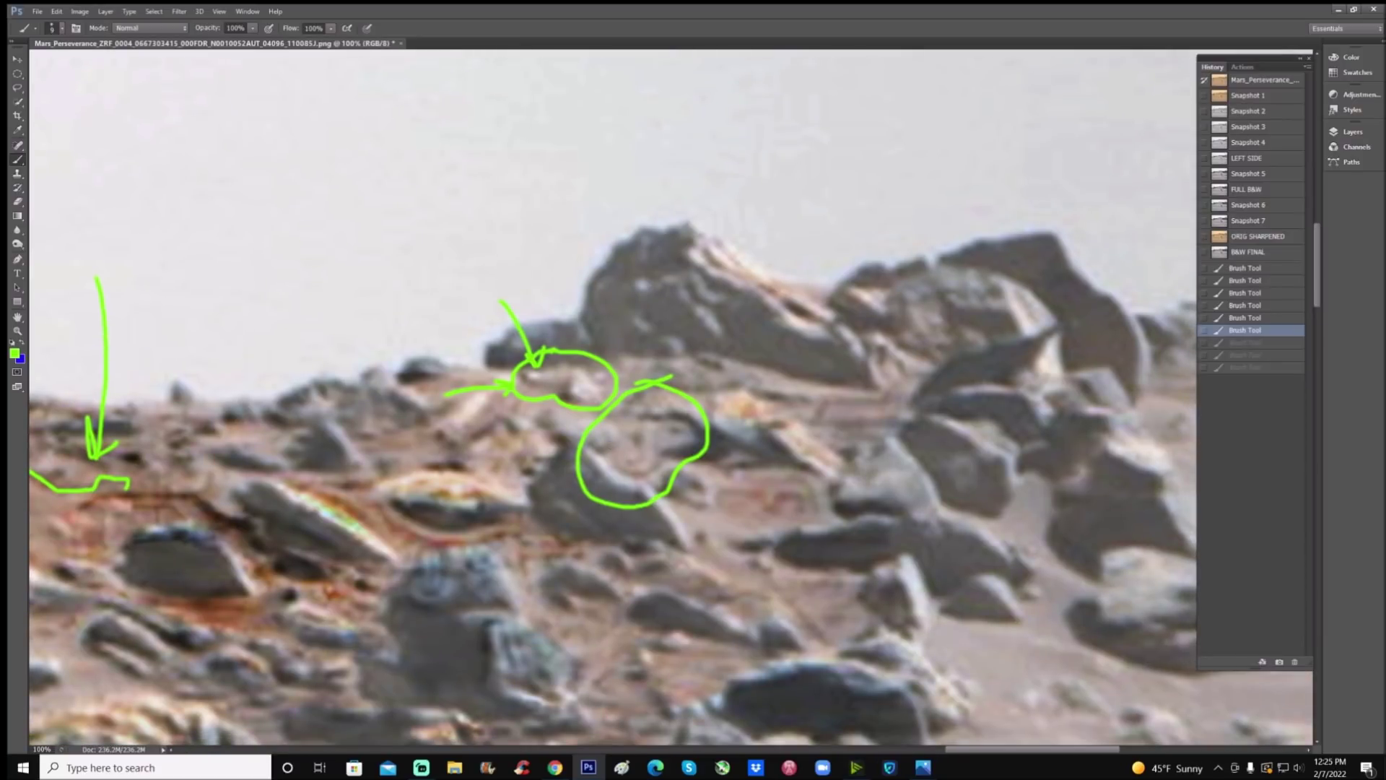
pyautogui.moveTo(610, 444)
pyautogui.mouseDown()
pyautogui.moveTo(659, 464)
pyautogui.moveTo(662, 421)
pyautogui.moveTo(649, 425)
pyautogui.moveTo(644, 459)
pyautogui.moveTo(622, 461)
pyautogui.moveTo(621, 448)
pyautogui.moveTo(630, 458)
pyautogui.moveTo(693, 444)
pyautogui.moveTo(675, 411)
pyautogui.moveTo(760, 457)
pyautogui.mouseUp()
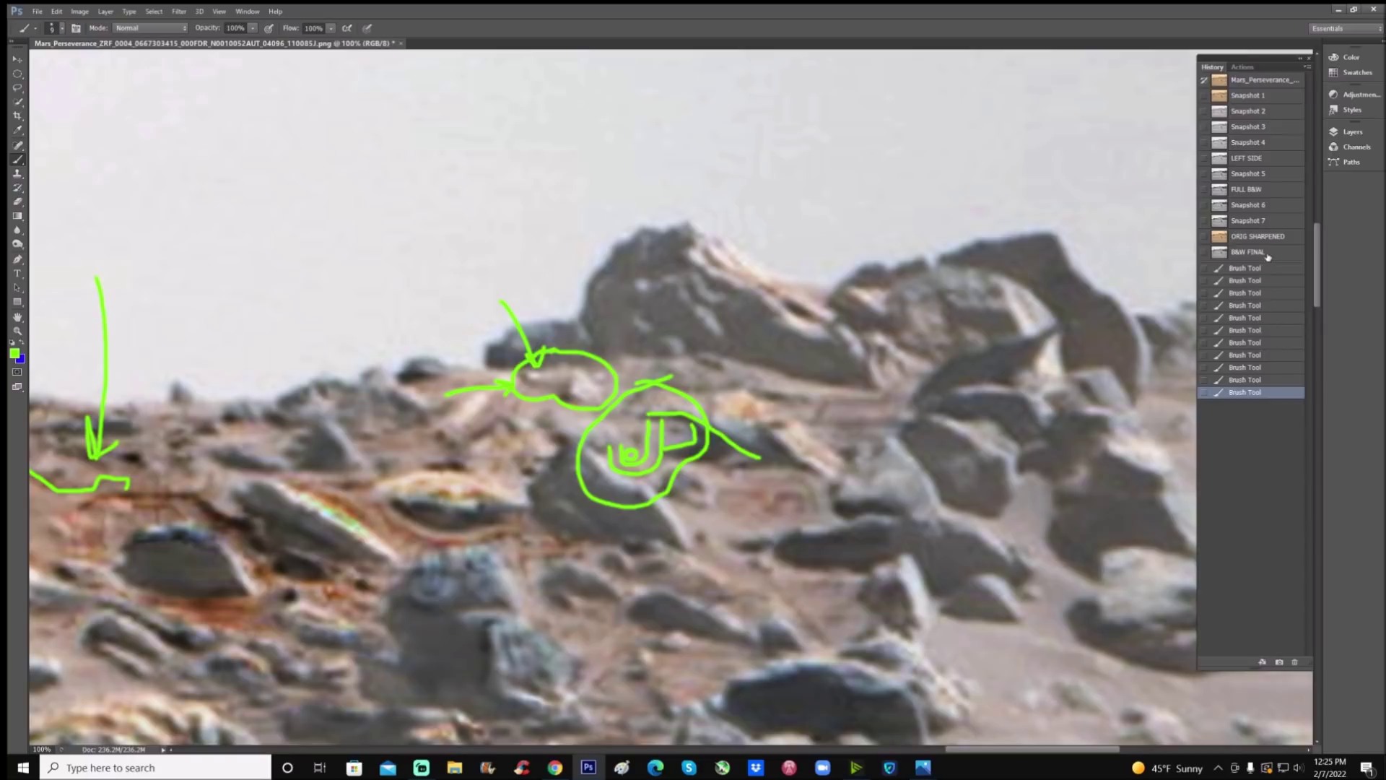
pyautogui.click(1256, 158)
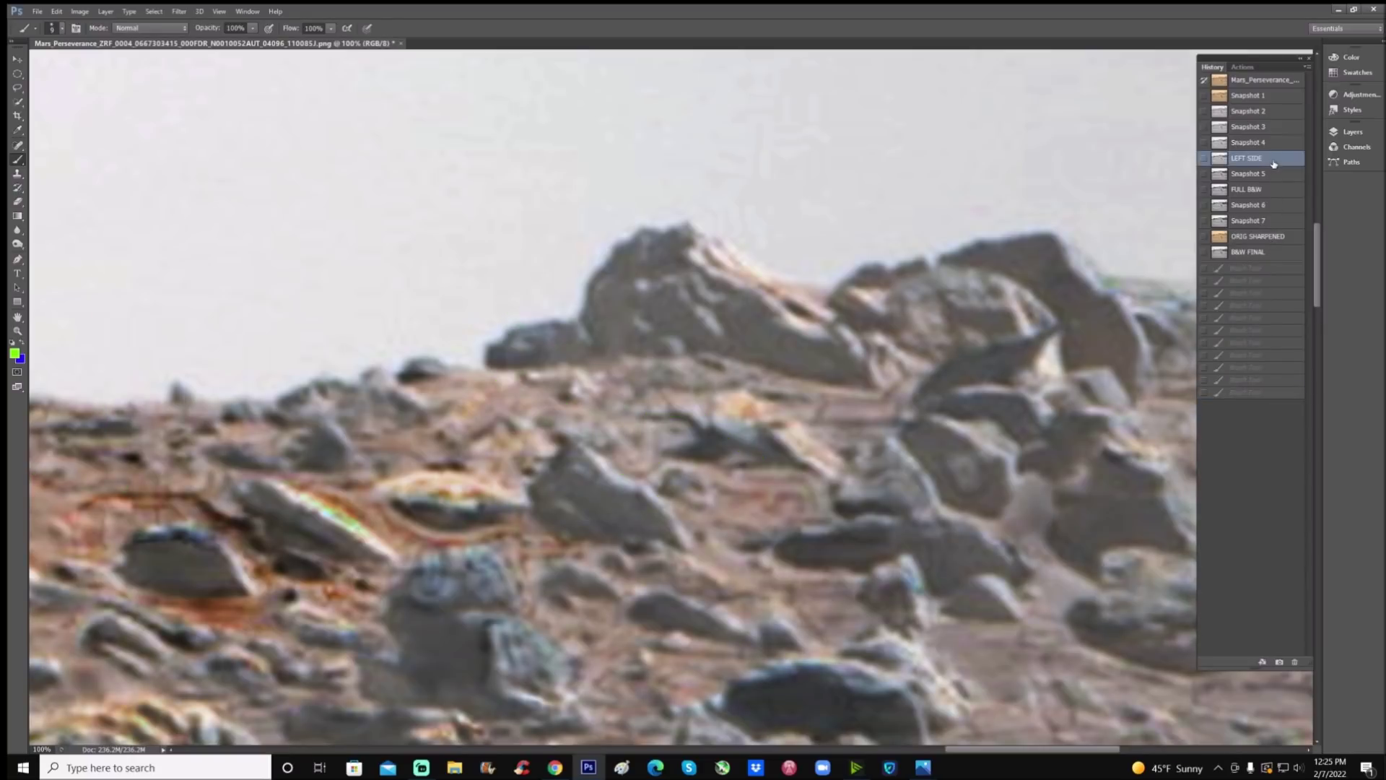
# - Compare the Snapshot 5 and FULL B&W versions of the Mars photo
pyautogui.click(1279, 176)
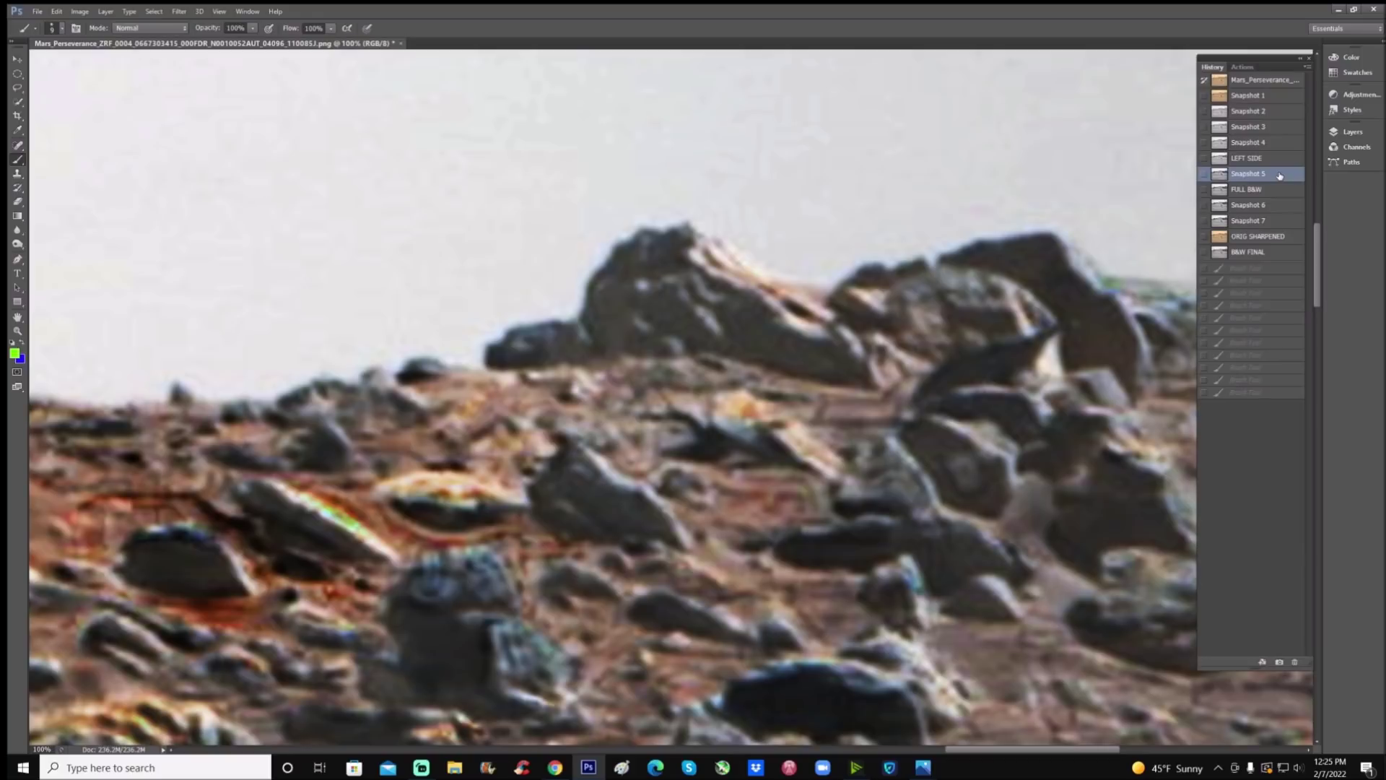
pyautogui.moveTo(958, 751); pyautogui.dragTo(1002, 758)
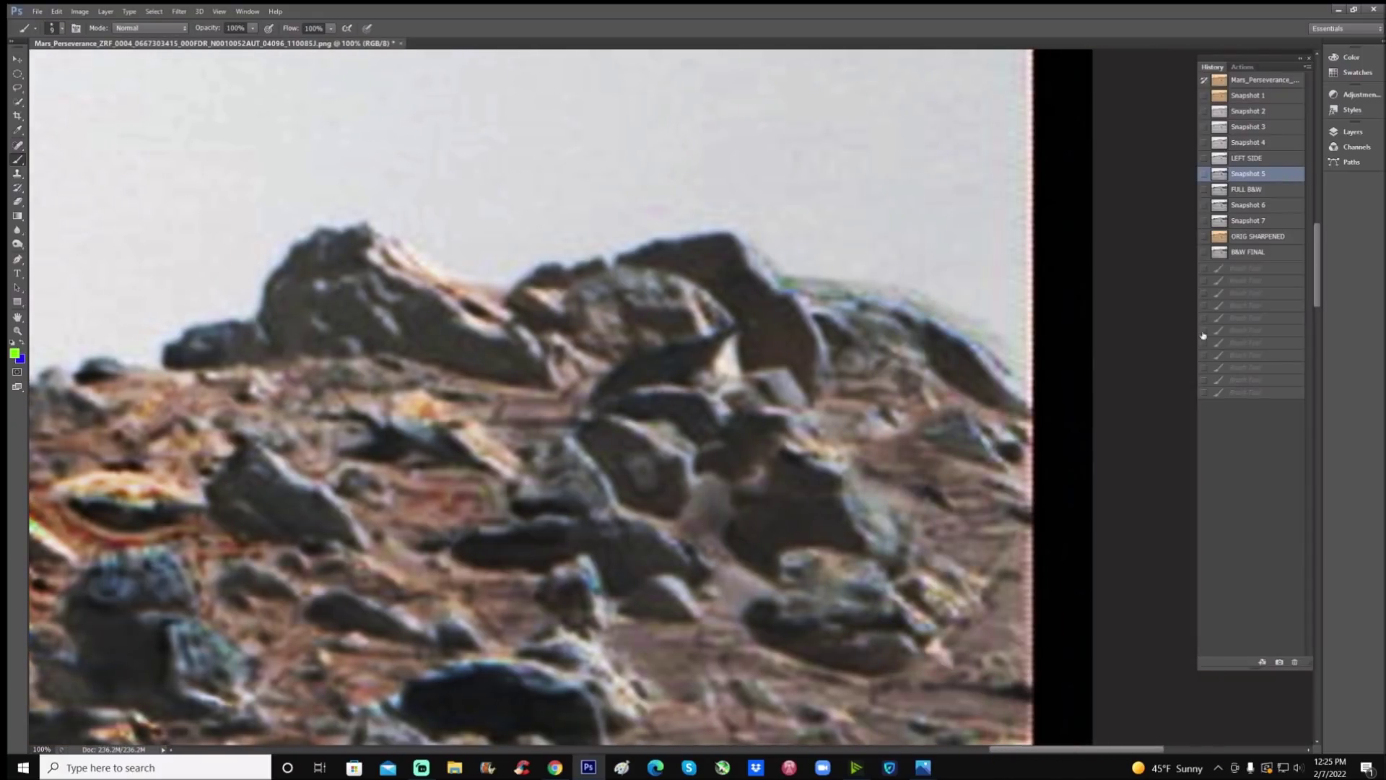
pyautogui.click(1256, 189)
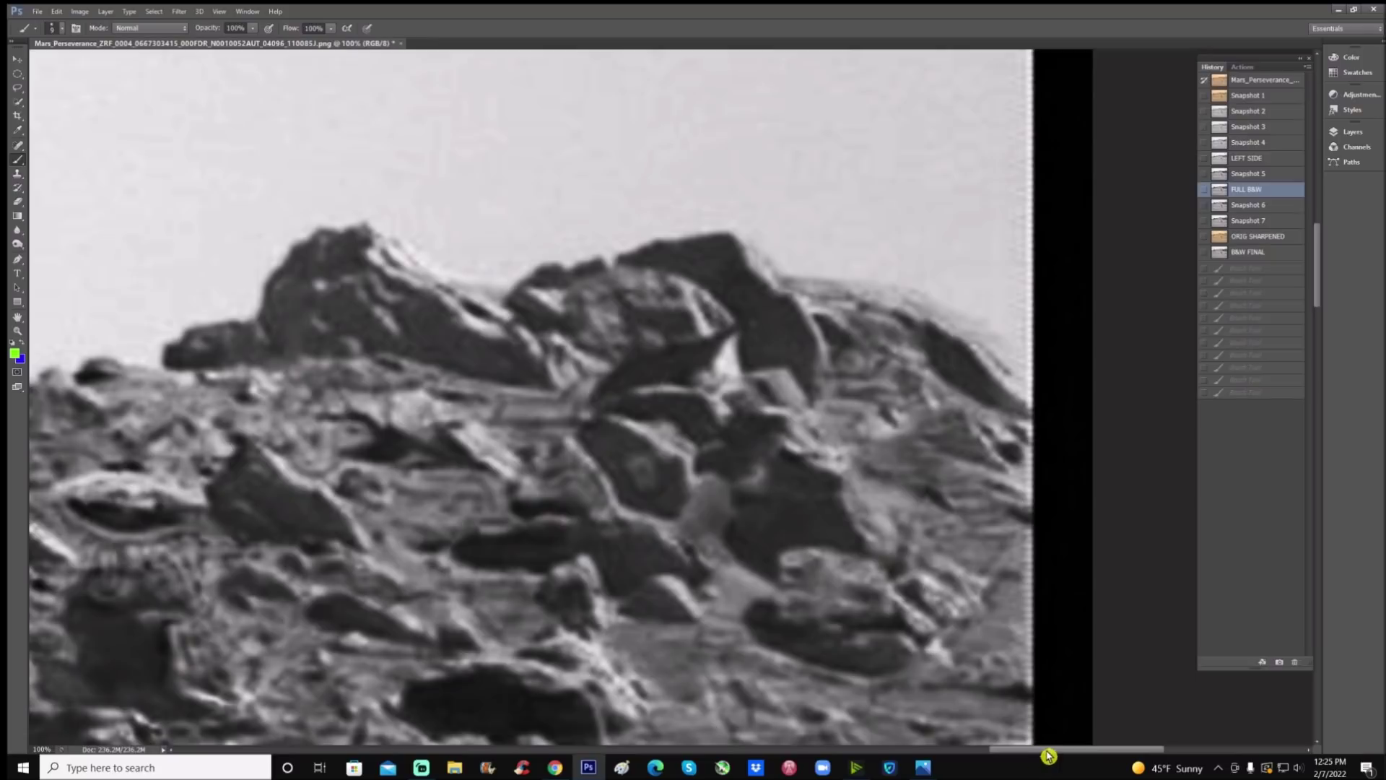
pyautogui.moveTo(1050, 756); pyautogui.dragTo(968, 757)
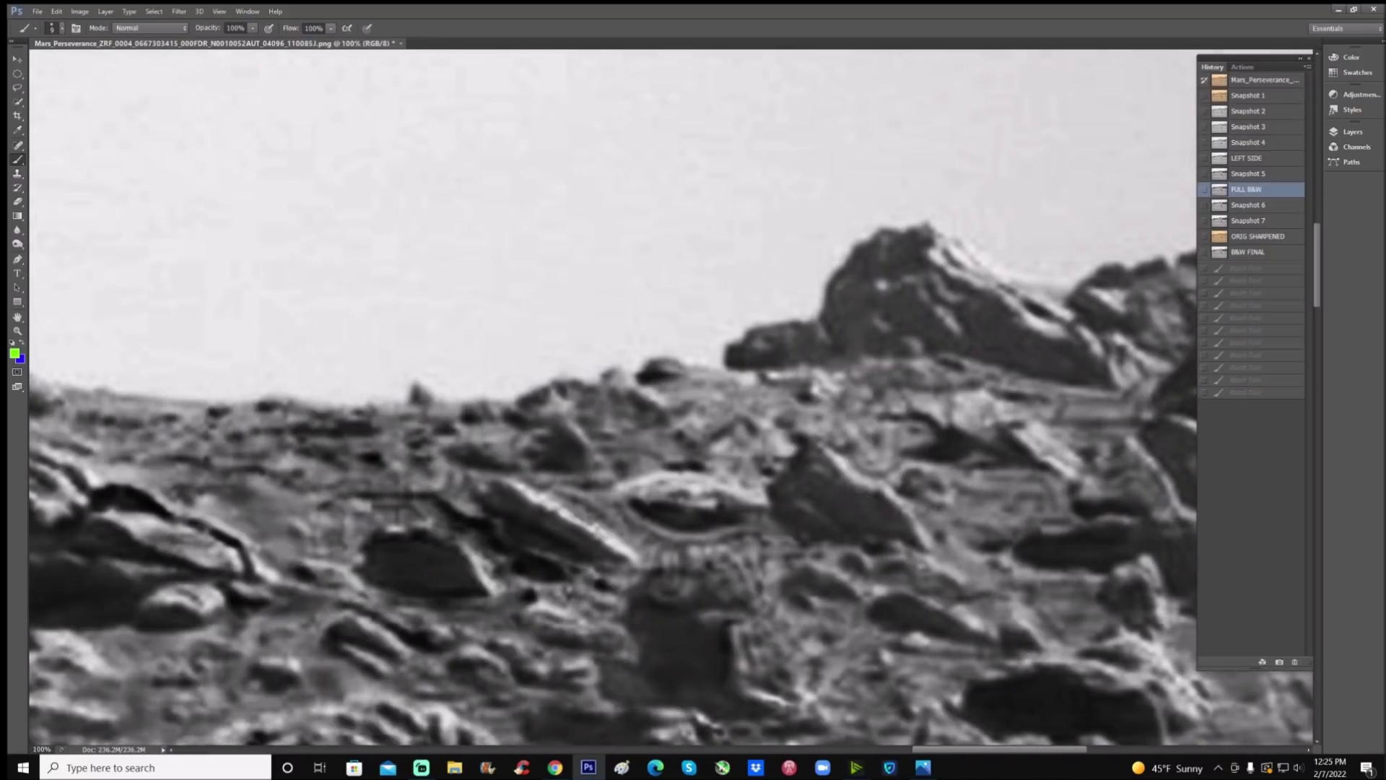
# - Outline a rock's top in green on B&W FINAL, then clear it and return to ORIG SHARPENED
pyautogui.moveTo(826, 448)
pyautogui.mouseDown()
pyautogui.moveTo(792, 460)
pyautogui.moveTo(782, 494)
pyautogui.moveTo(845, 495)
pyautogui.moveTo(831, 451)
pyautogui.mouseUp()
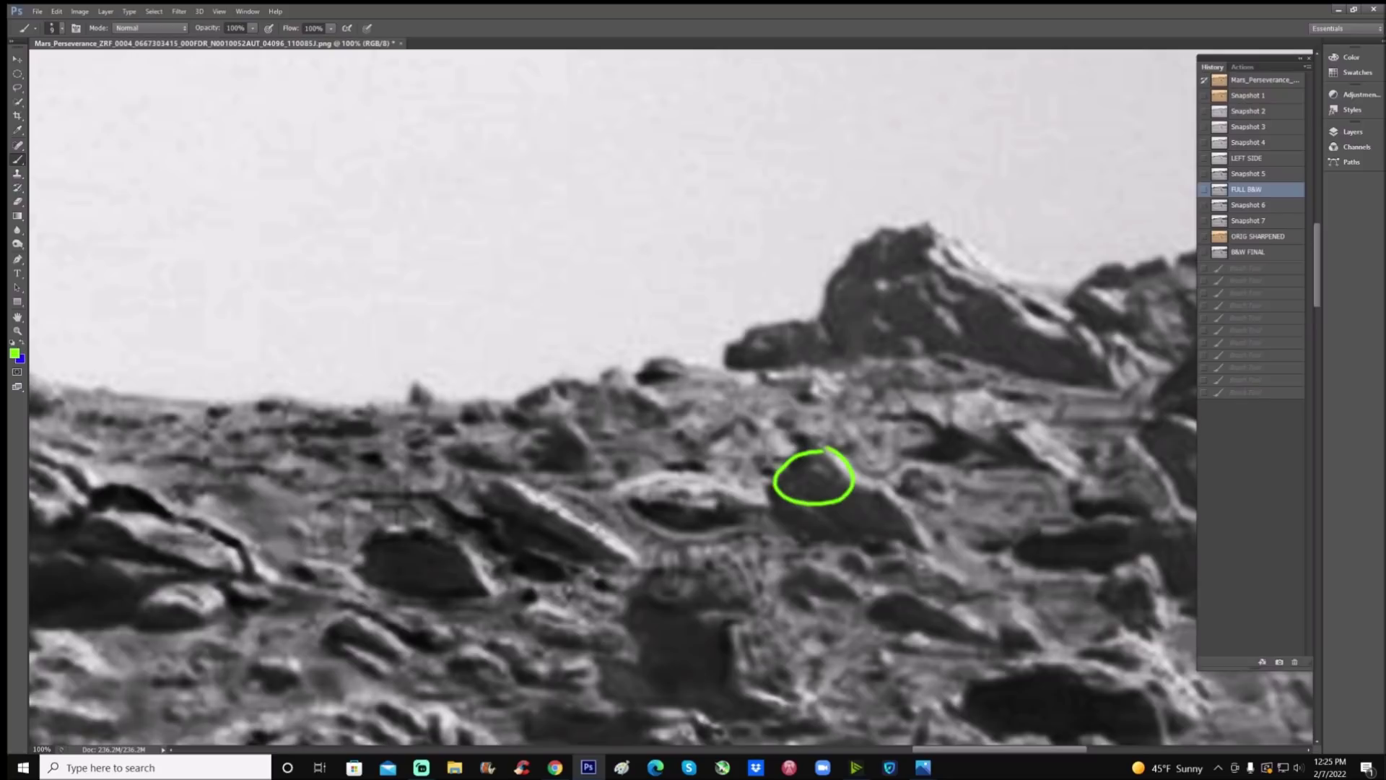
pyautogui.click(1256, 252)
pyautogui.moveTo(764, 480)
pyautogui.mouseDown()
pyautogui.moveTo(819, 440)
pyautogui.moveTo(849, 479)
pyautogui.moveTo(900, 496)
pyautogui.moveTo(921, 532)
pyautogui.mouseUp()
pyautogui.click(797, 463)
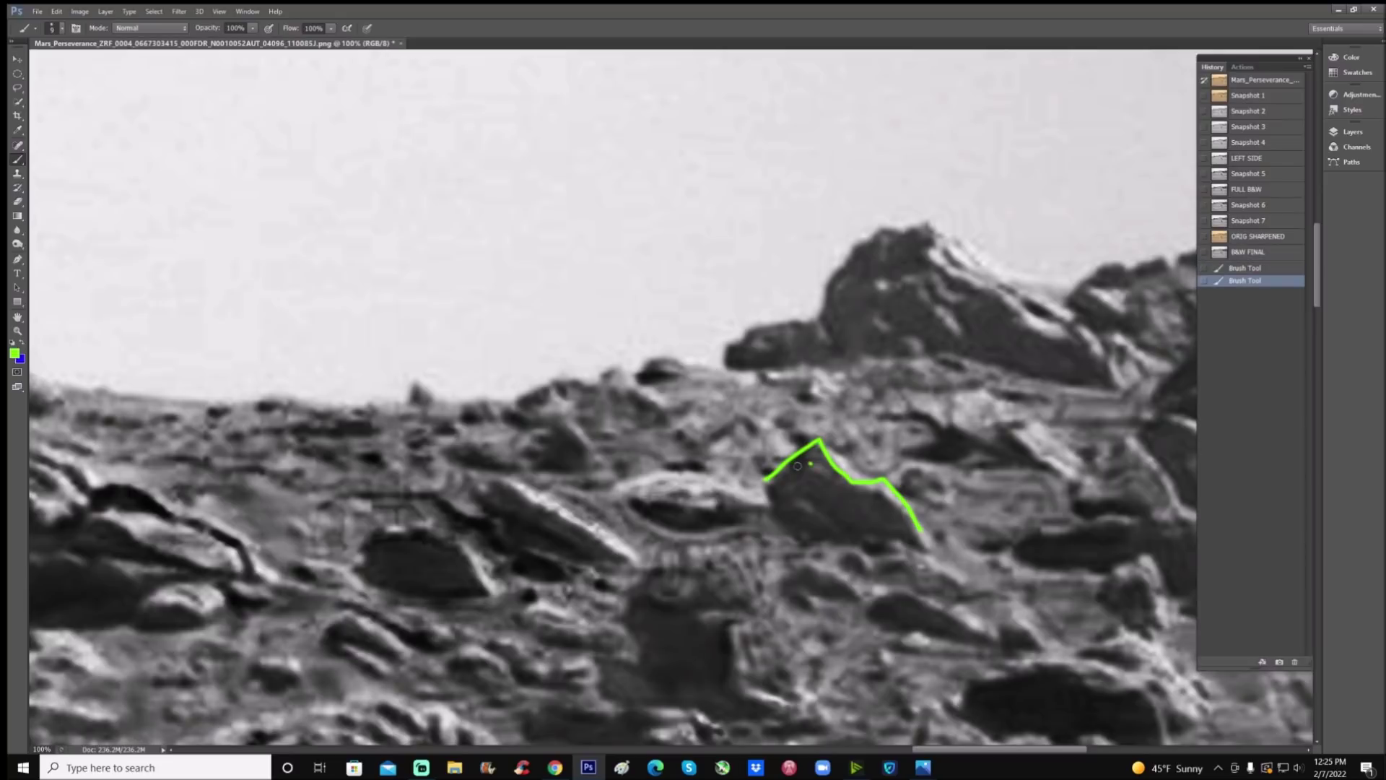
pyautogui.moveTo(797, 466)
pyautogui.mouseDown()
pyautogui.moveTo(811, 454)
pyautogui.moveTo(837, 479)
pyautogui.moveTo(814, 474)
pyautogui.moveTo(837, 478)
pyautogui.mouseUp()
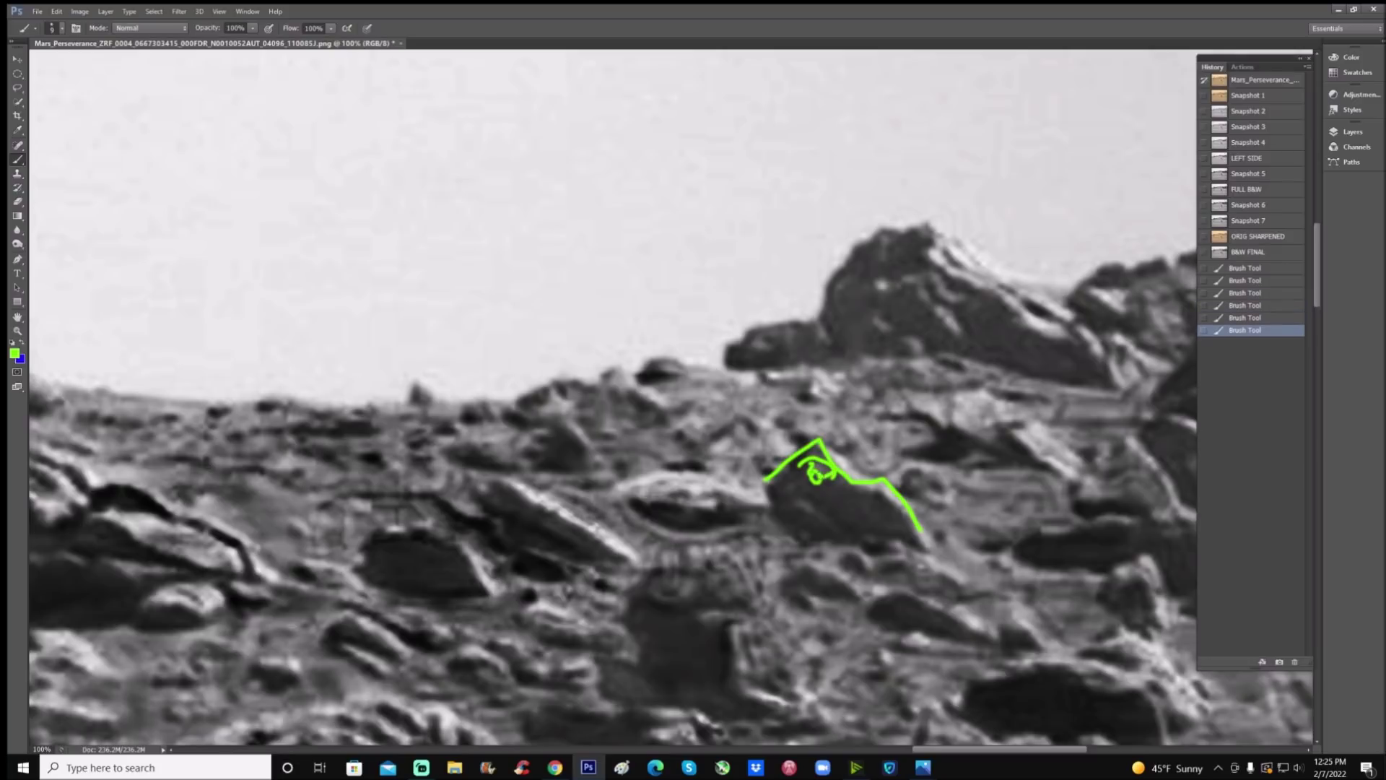
pyautogui.click(1270, 269)
pyautogui.click(1271, 240)
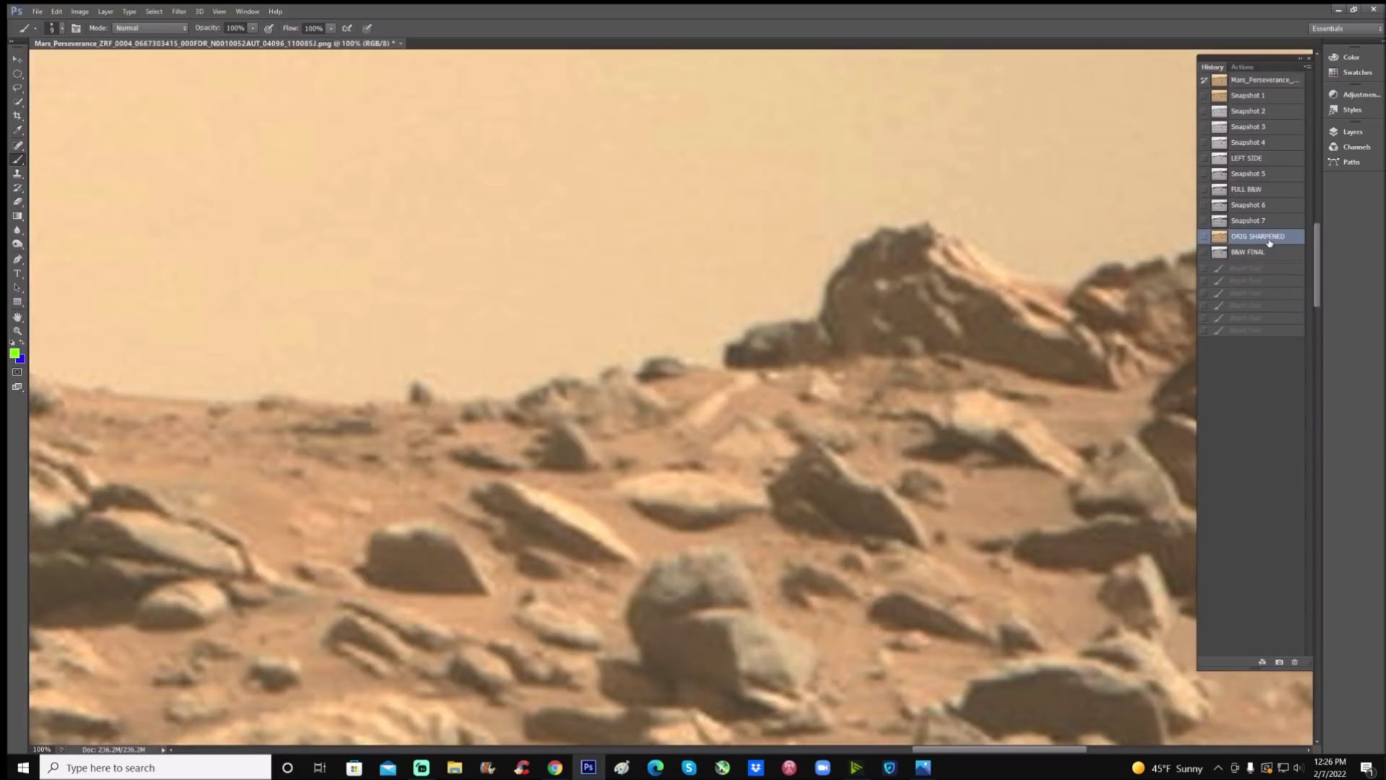
# - Compare B&W FINAL with colour, circle a rock feature in green, then discard the circle
pyautogui.click(1268, 252)
pyautogui.hotkey('ctrl', 'z')
pyautogui.click(1269, 254)
pyautogui.moveTo(673, 530)
pyautogui.mouseDown()
pyautogui.moveTo(615, 549)
pyautogui.moveTo(610, 577)
pyautogui.moveTo(654, 624)
pyautogui.moveTo(735, 597)
pyautogui.moveTo(707, 517)
pyautogui.moveTo(657, 521)
pyautogui.mouseUp()
pyautogui.scroll(-2, 903, 537)
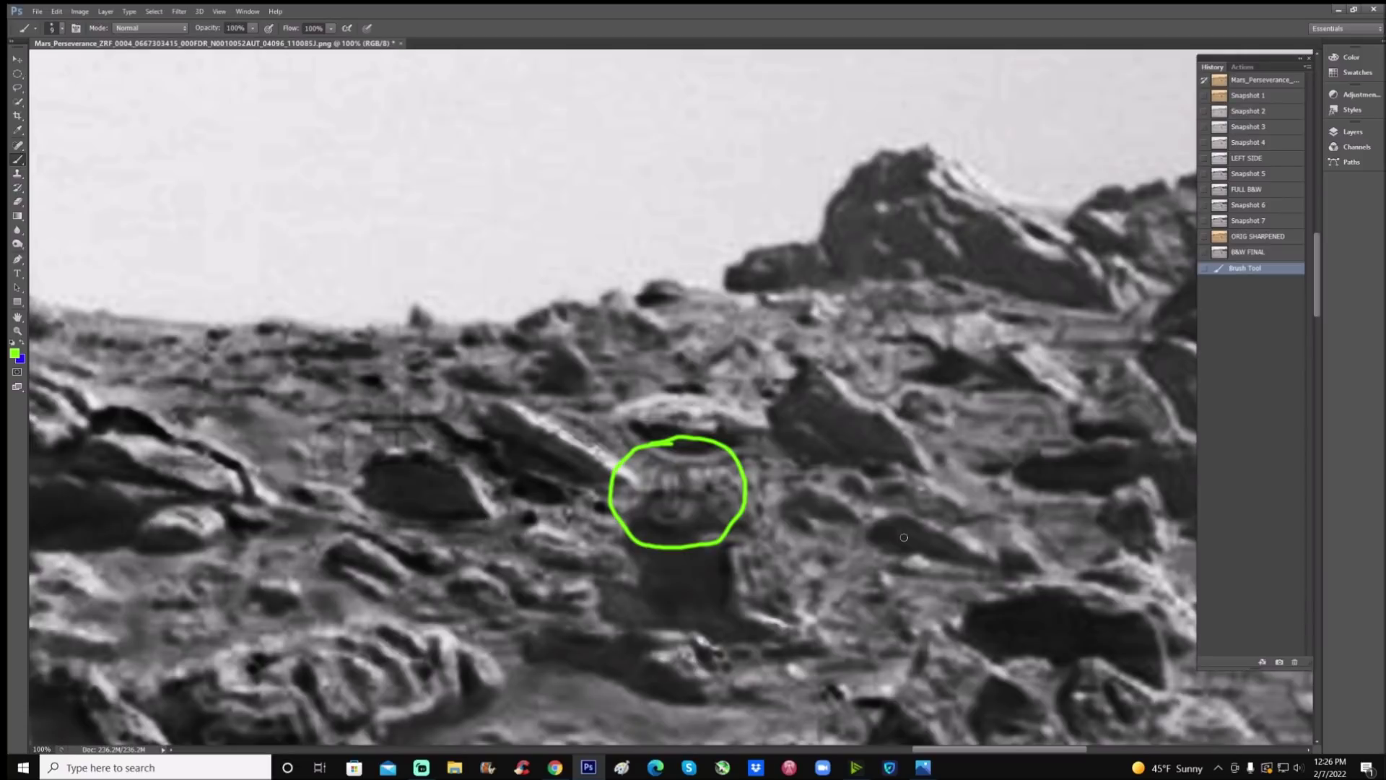
pyautogui.click(1268, 252)
pyautogui.click(1281, 244)
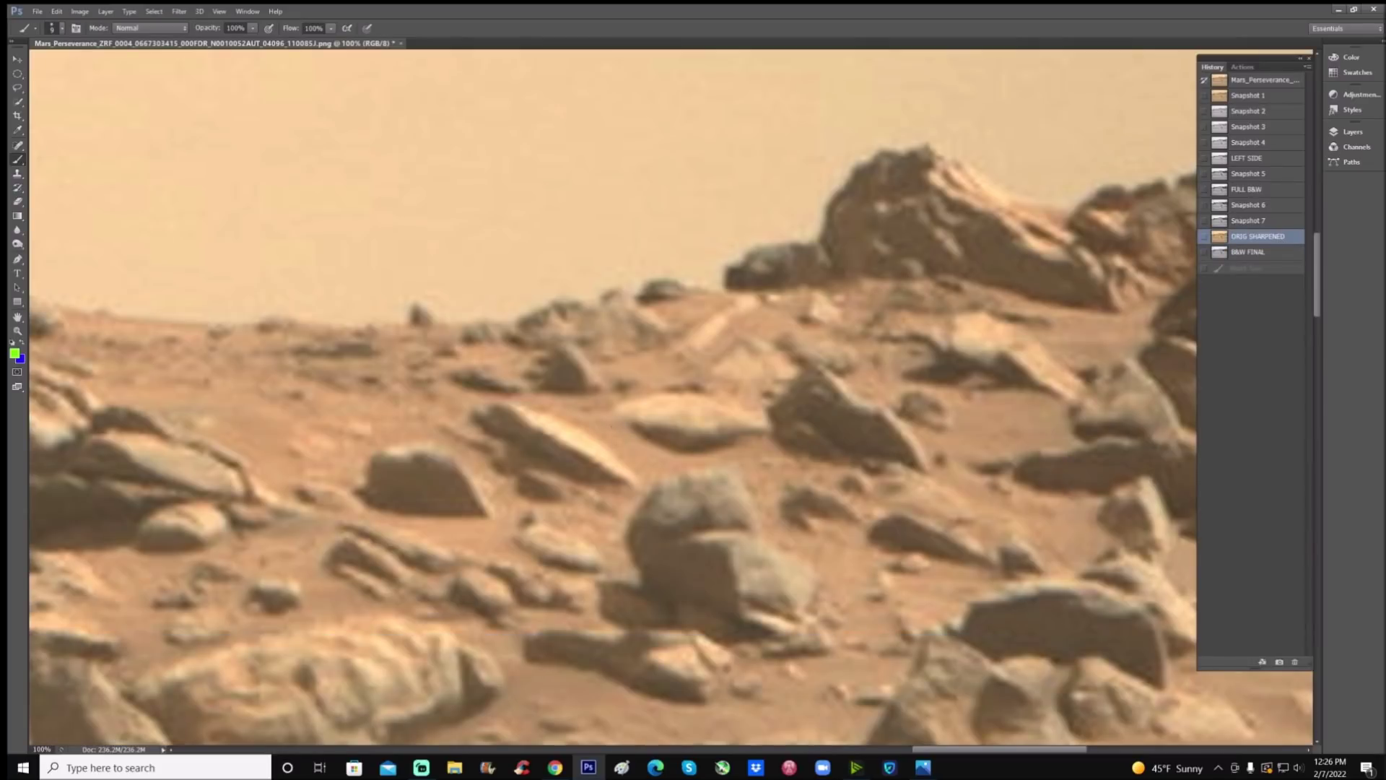
# - On Snapshot 1, draw a green T-shaped mark over a rock, then revert to B&W FINAL
pyautogui.click(1269, 99)
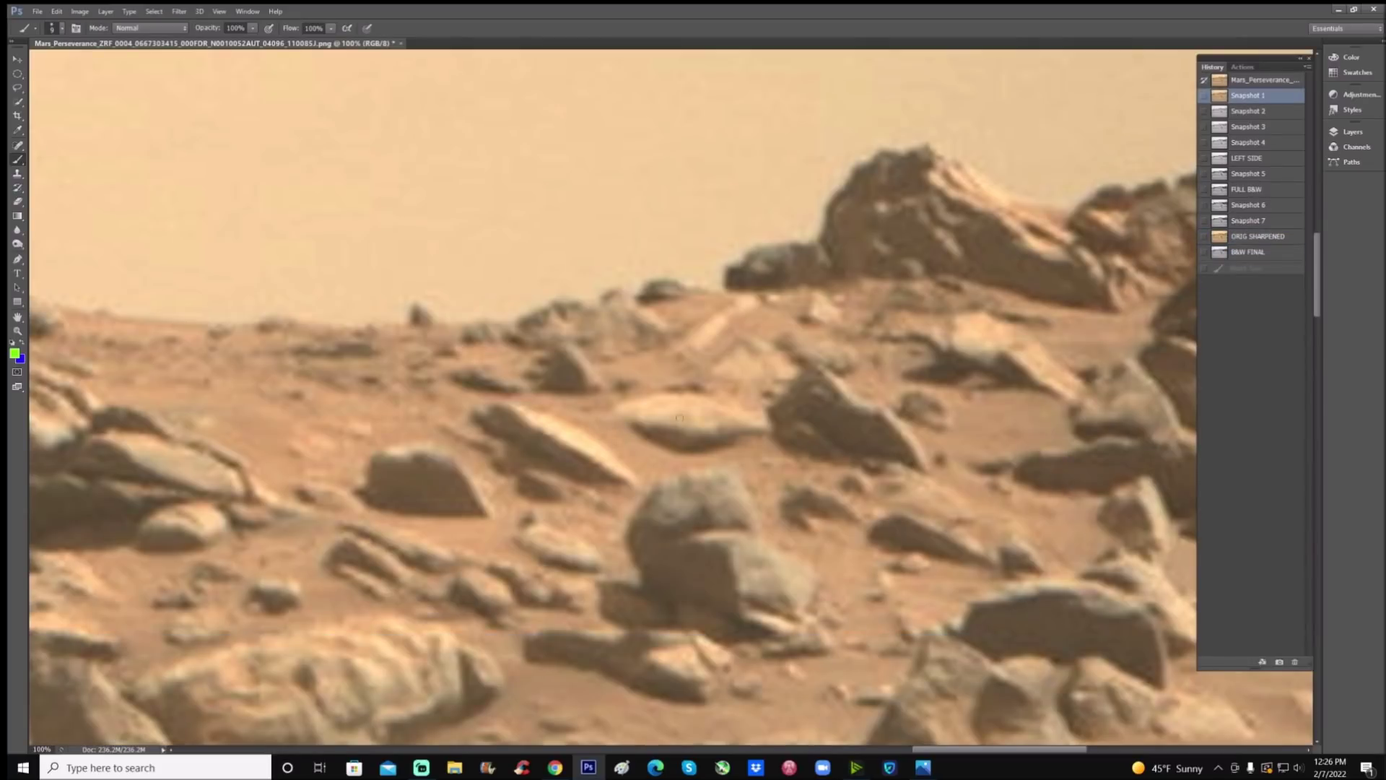
pyautogui.moveTo(605, 419)
pyautogui.mouseDown()
pyautogui.moveTo(658, 456)
pyautogui.moveTo(752, 449)
pyautogui.mouseUp()
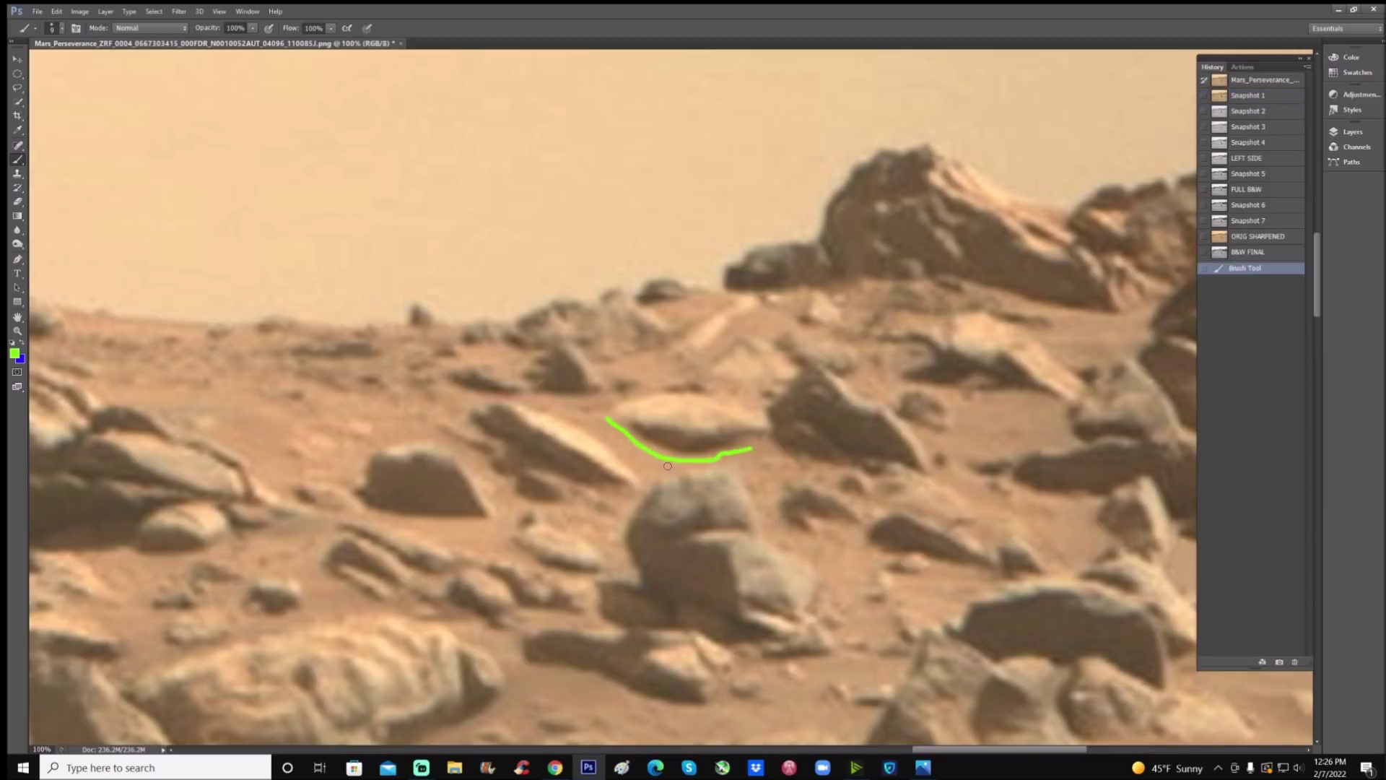
pyautogui.moveTo(664, 464)
pyautogui.mouseDown()
pyautogui.moveTo(654, 503)
pyautogui.moveTo(682, 511)
pyautogui.moveTo(680, 460)
pyautogui.moveTo(670, 504)
pyautogui.mouseUp()
pyautogui.click(1256, 252)
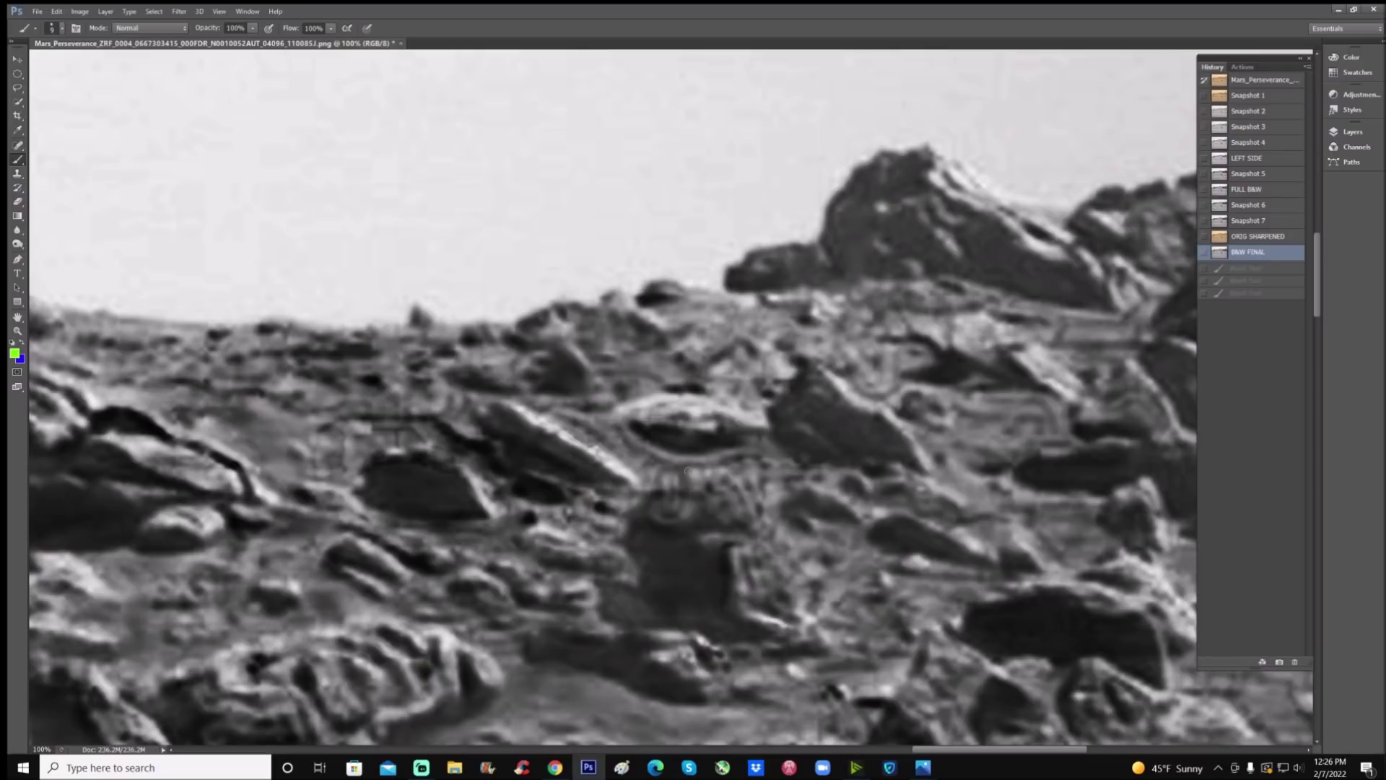
pyautogui.scroll(-1, 757, 503)
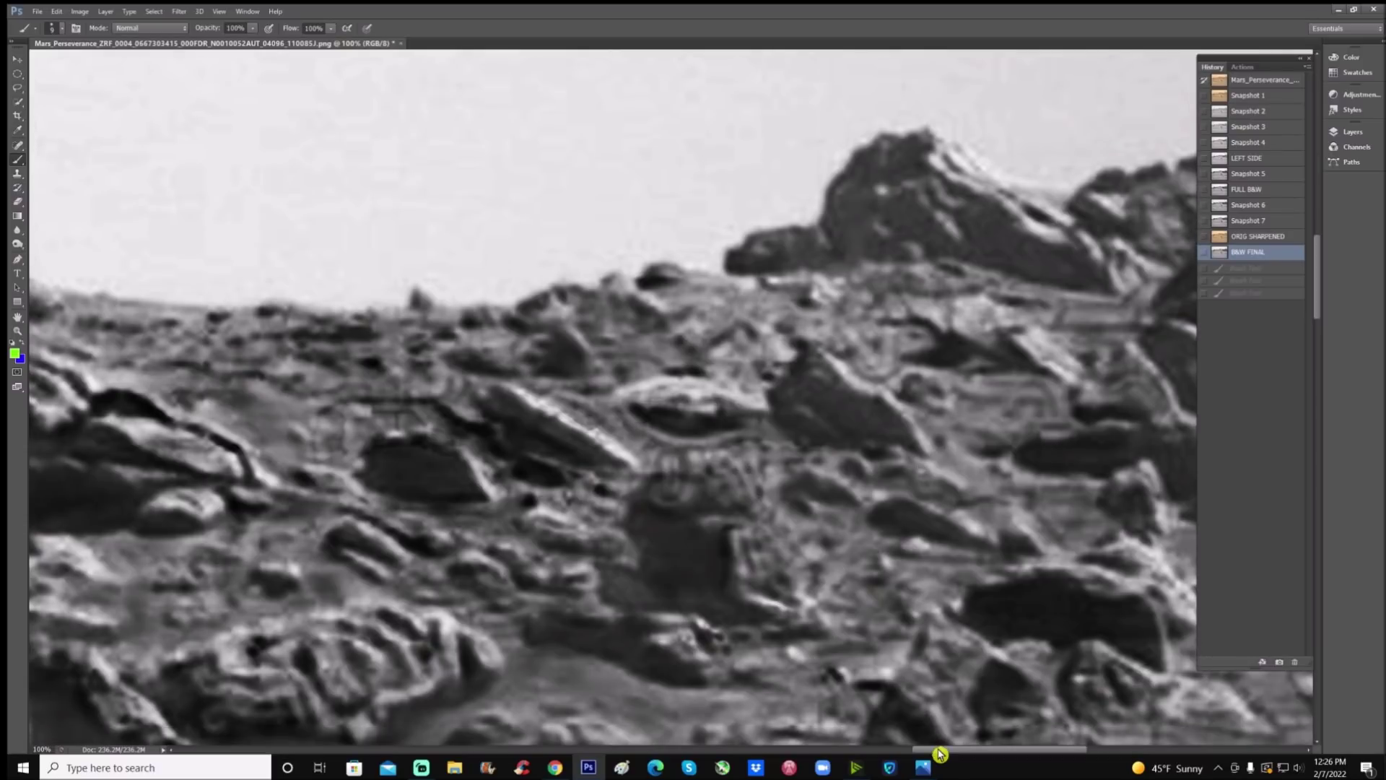
pyautogui.moveTo(941, 750); pyautogui.dragTo(1024, 748)
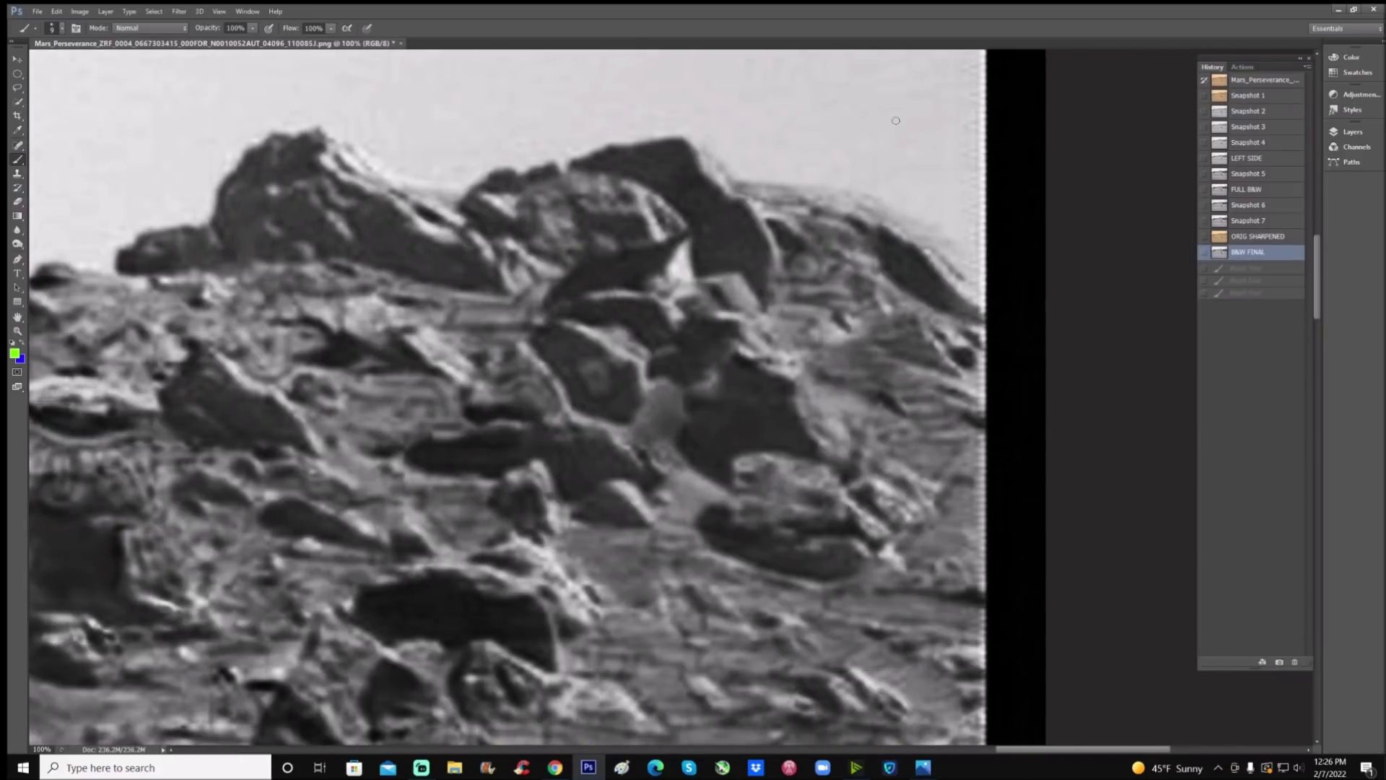
pyautogui.moveTo(897, 120)
pyautogui.mouseDown()
pyautogui.moveTo(835, 215)
pyautogui.moveTo(836, 182)
pyautogui.moveTo(829, 226)
pyautogui.mouseUp()
pyautogui.moveTo(831, 186)
pyautogui.mouseDown()
pyautogui.moveTo(830, 222)
pyautogui.moveTo(876, 203)
pyautogui.mouseUp()
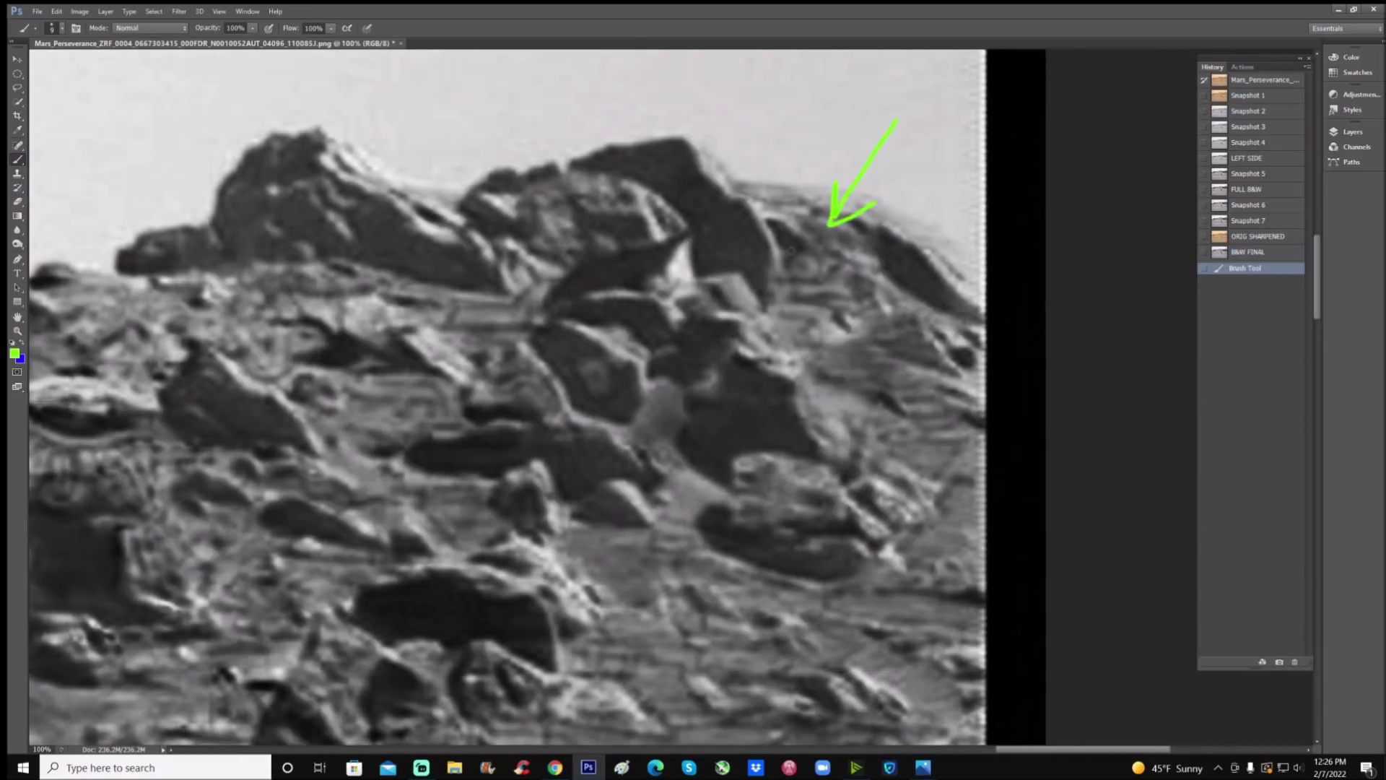
pyautogui.moveTo(974, 243); pyautogui.dragTo(880, 275)
pyautogui.moveTo(905, 247)
pyautogui.mouseDown()
pyautogui.moveTo(892, 259)
pyautogui.moveTo(914, 277)
pyautogui.mouseUp()
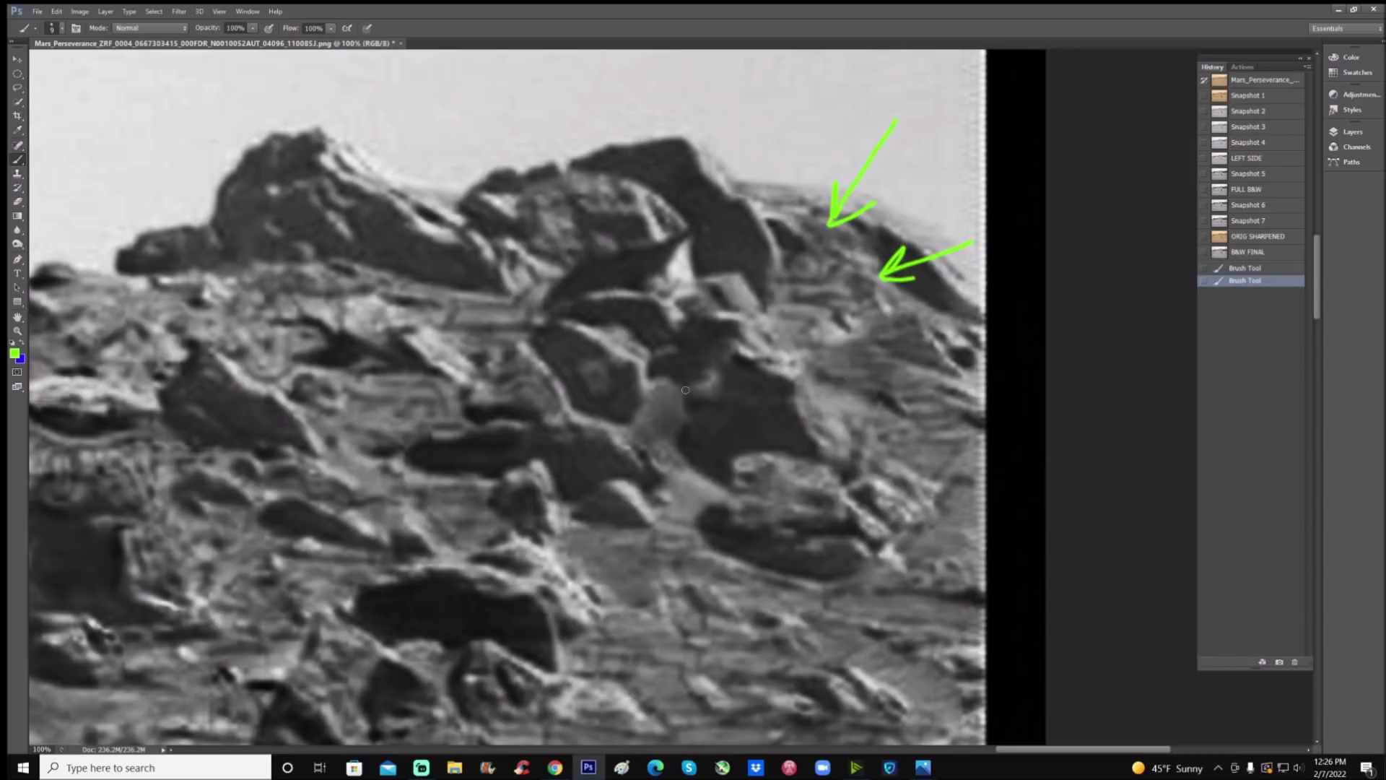
pyautogui.moveTo(593, 344)
pyautogui.mouseDown()
pyautogui.moveTo(573, 407)
pyautogui.moveTo(621, 397)
pyautogui.moveTo(596, 348)
pyautogui.mouseUp()
pyautogui.scroll(-5, 697, 371)
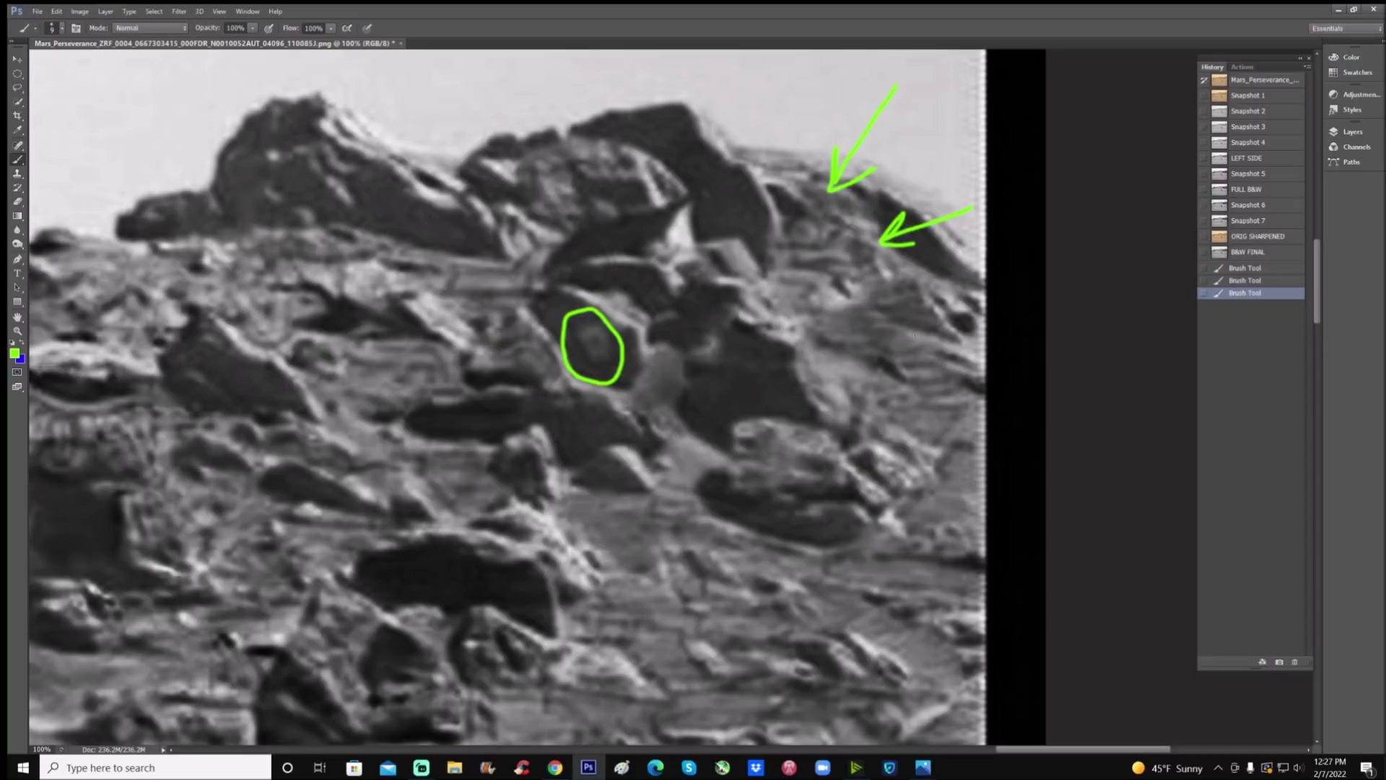
pyautogui.scroll(-2, 506, 397)
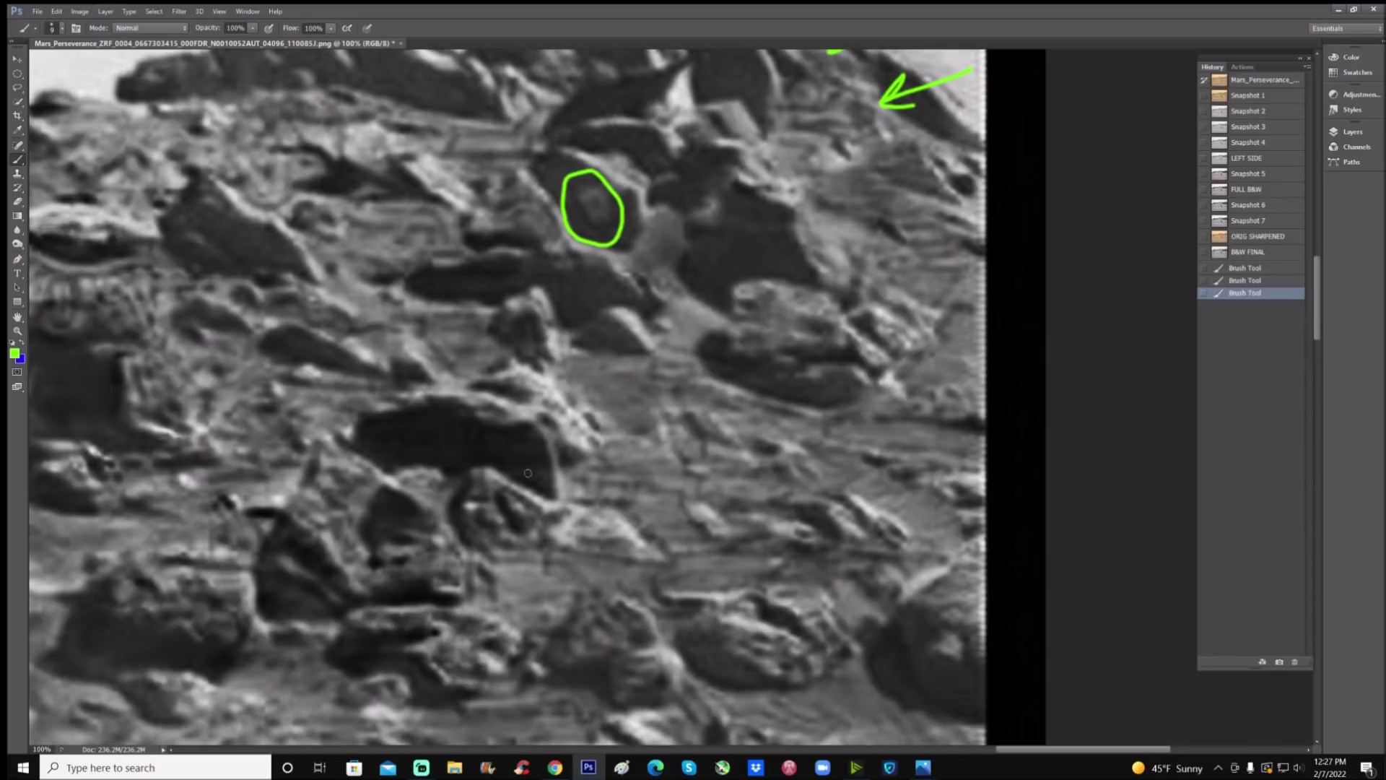
pyautogui.moveTo(526, 466)
pyautogui.mouseDown()
pyautogui.moveTo(493, 451)
pyautogui.moveTo(462, 465)
pyautogui.moveTo(469, 543)
pyautogui.moveTo(501, 571)
pyautogui.moveTo(575, 555)
pyautogui.moveTo(575, 495)
pyautogui.moveTo(516, 443)
pyautogui.mouseUp()
pyautogui.moveTo(509, 497); pyautogui.dragTo(541, 512)
pyautogui.moveTo(511, 530); pyautogui.dragTo(522, 515)
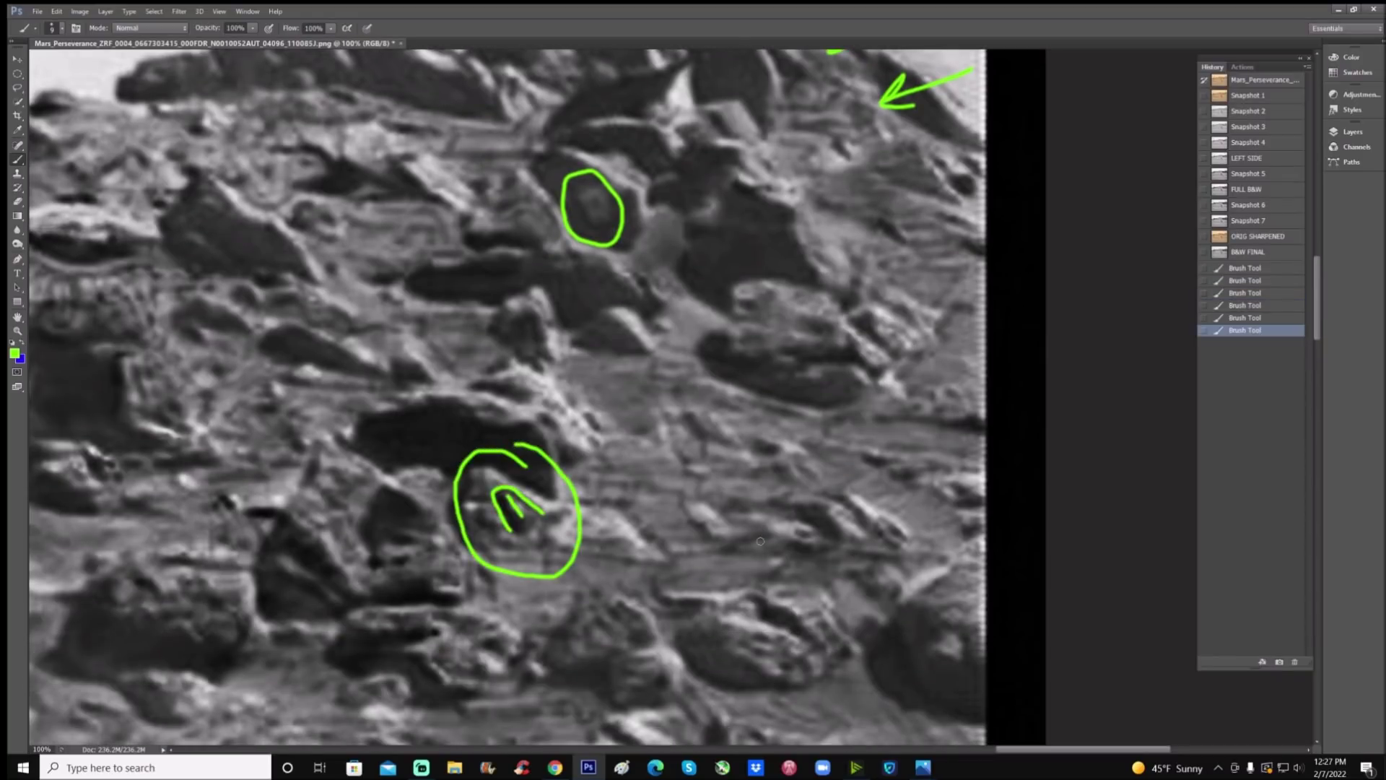
pyautogui.click(1246, 237)
pyautogui.moveTo(517, 468)
pyautogui.mouseDown()
pyautogui.moveTo(486, 468)
pyautogui.moveTo(453, 517)
pyautogui.moveTo(512, 545)
pyautogui.moveTo(567, 510)
pyautogui.moveTo(498, 456)
pyautogui.mouseUp()
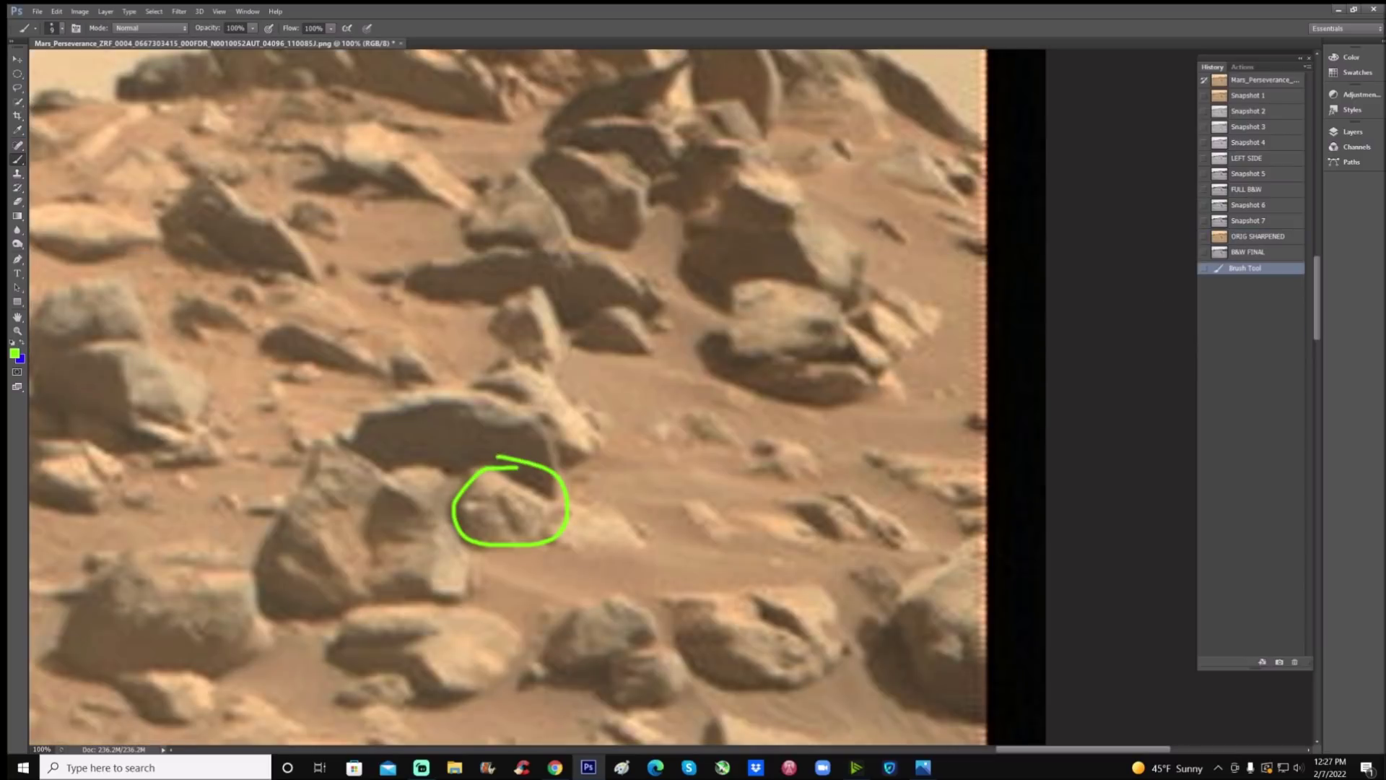
pyautogui.click(1248, 252)
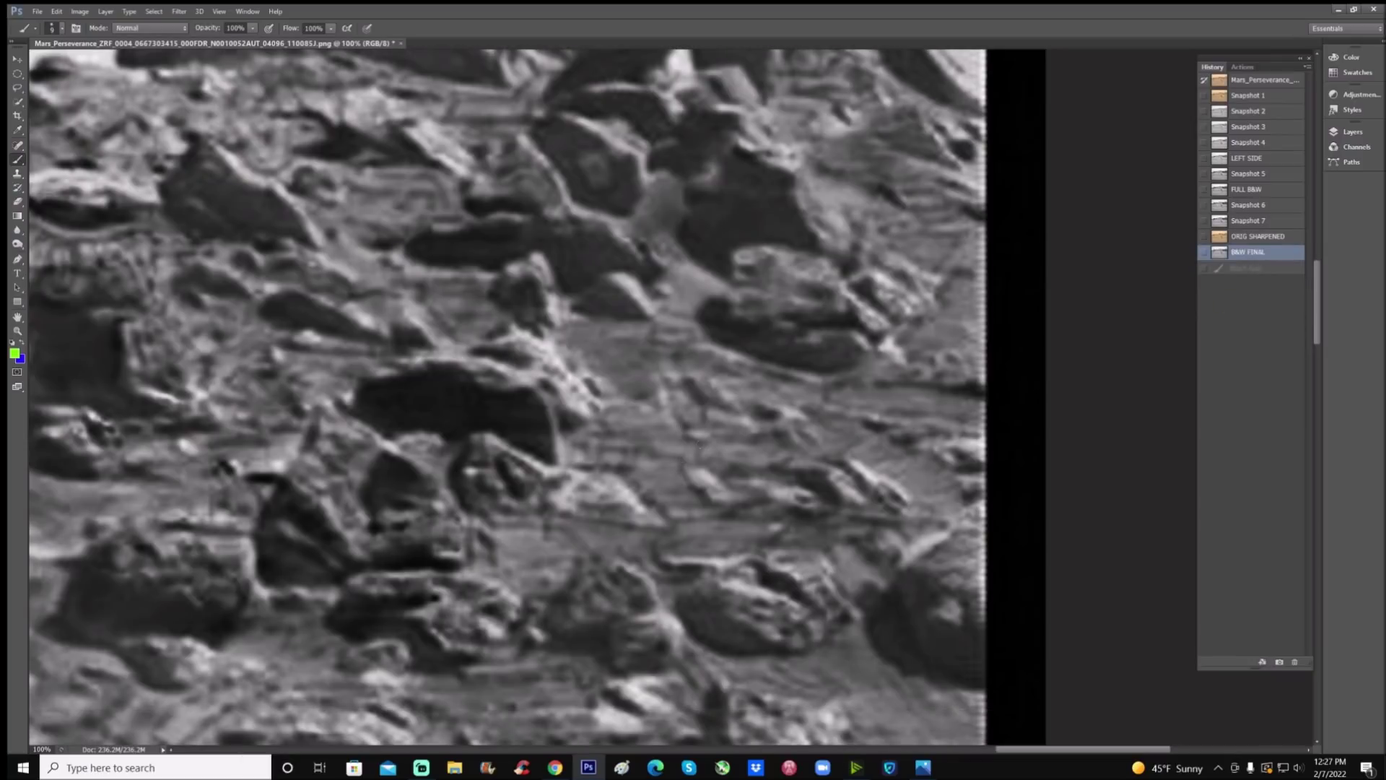
pyautogui.scroll(-2, 506, 397)
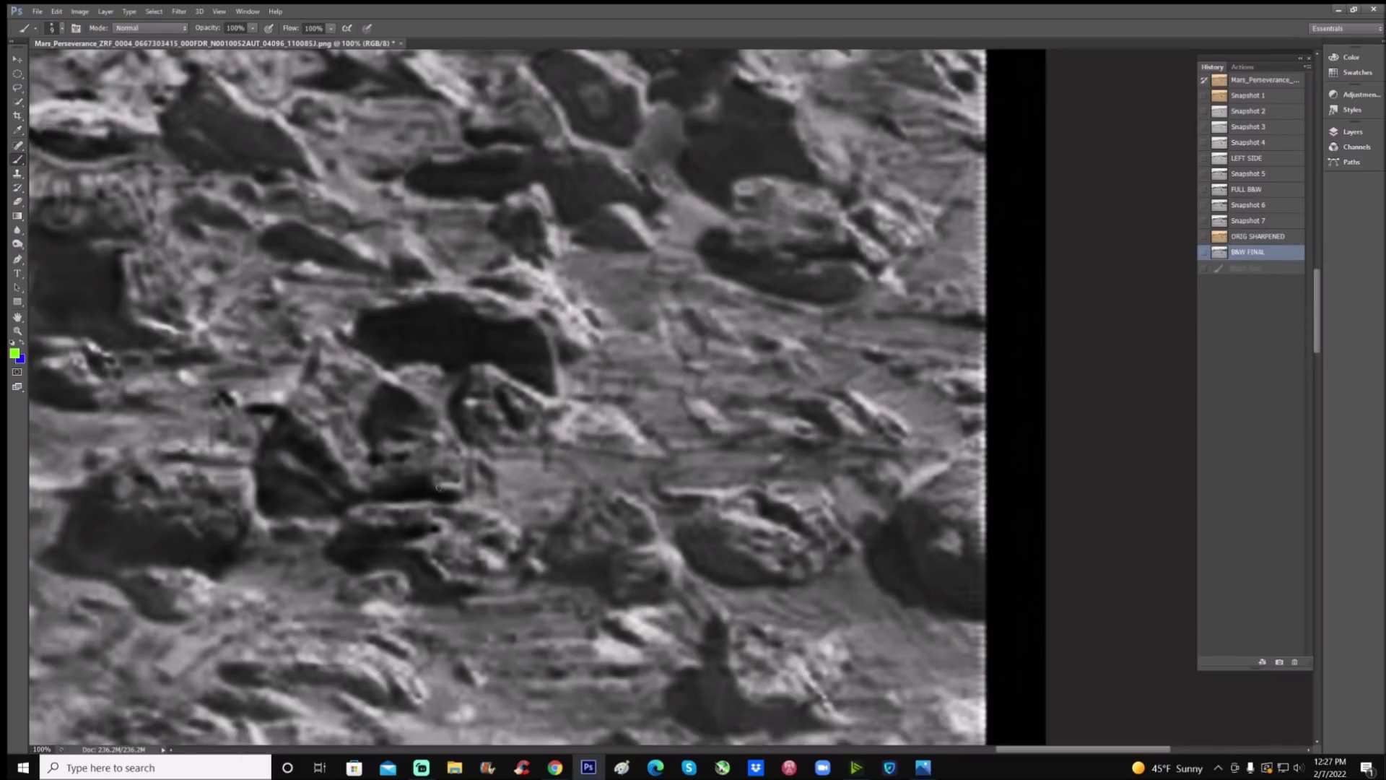
pyautogui.moveTo(438, 487)
pyautogui.mouseDown()
pyautogui.moveTo(456, 488)
pyautogui.moveTo(465, 453)
pyautogui.mouseUp()
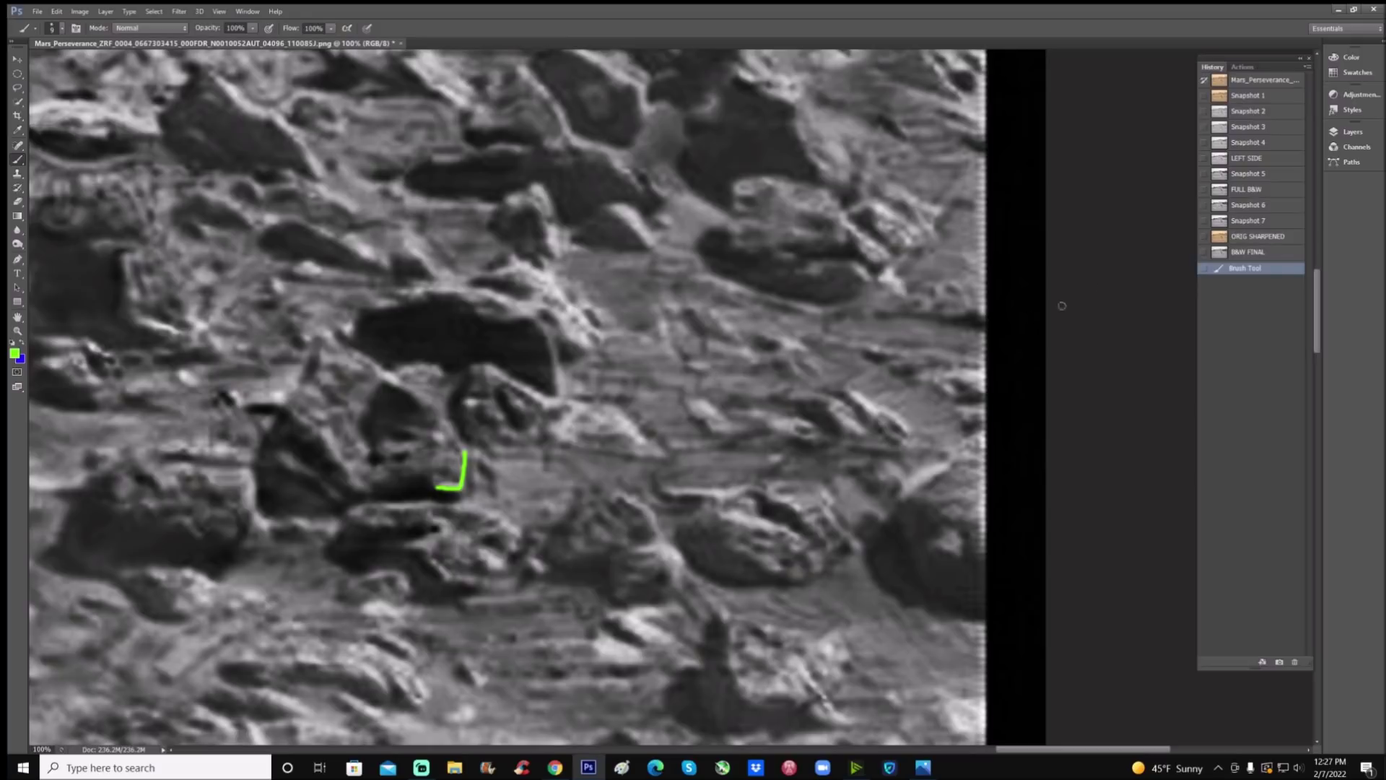
pyautogui.click(1249, 252)
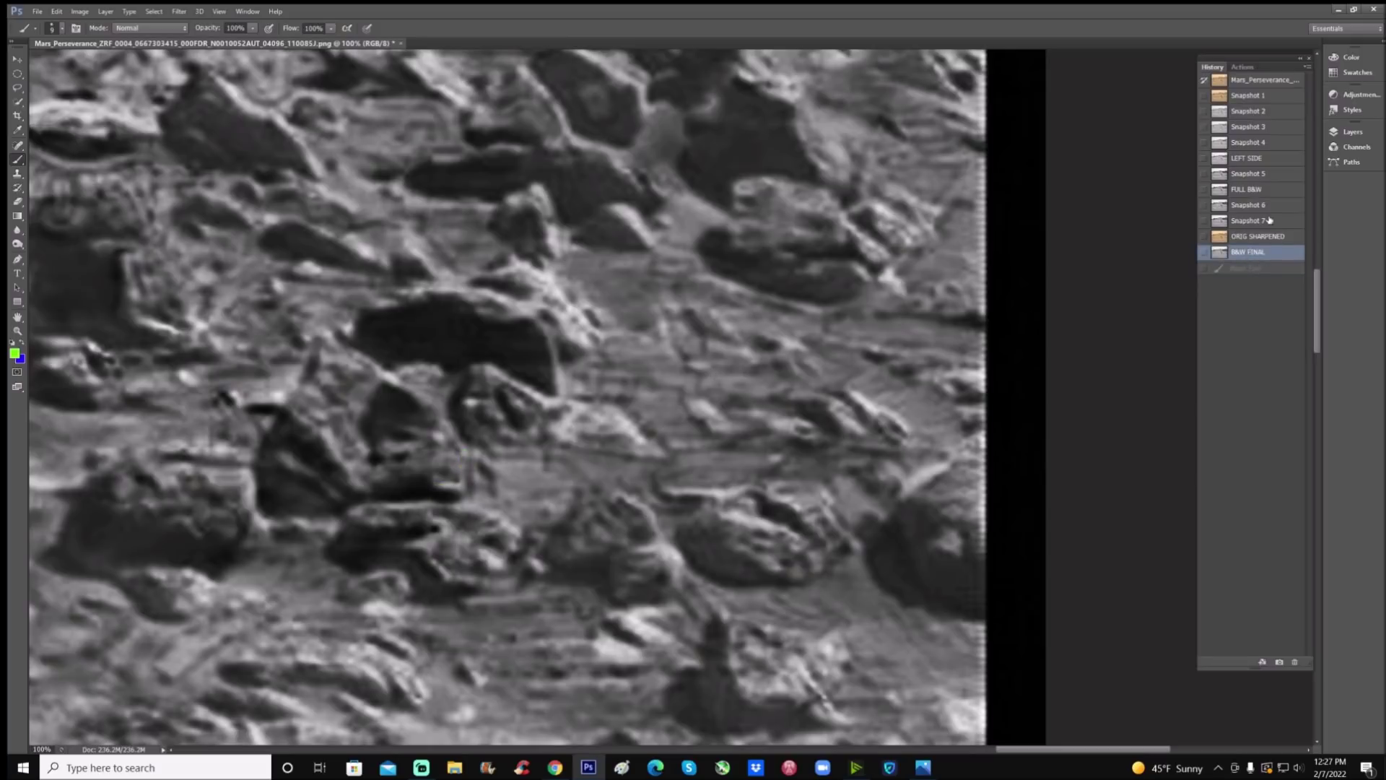
pyautogui.click(1279, 144)
pyautogui.click(1275, 251)
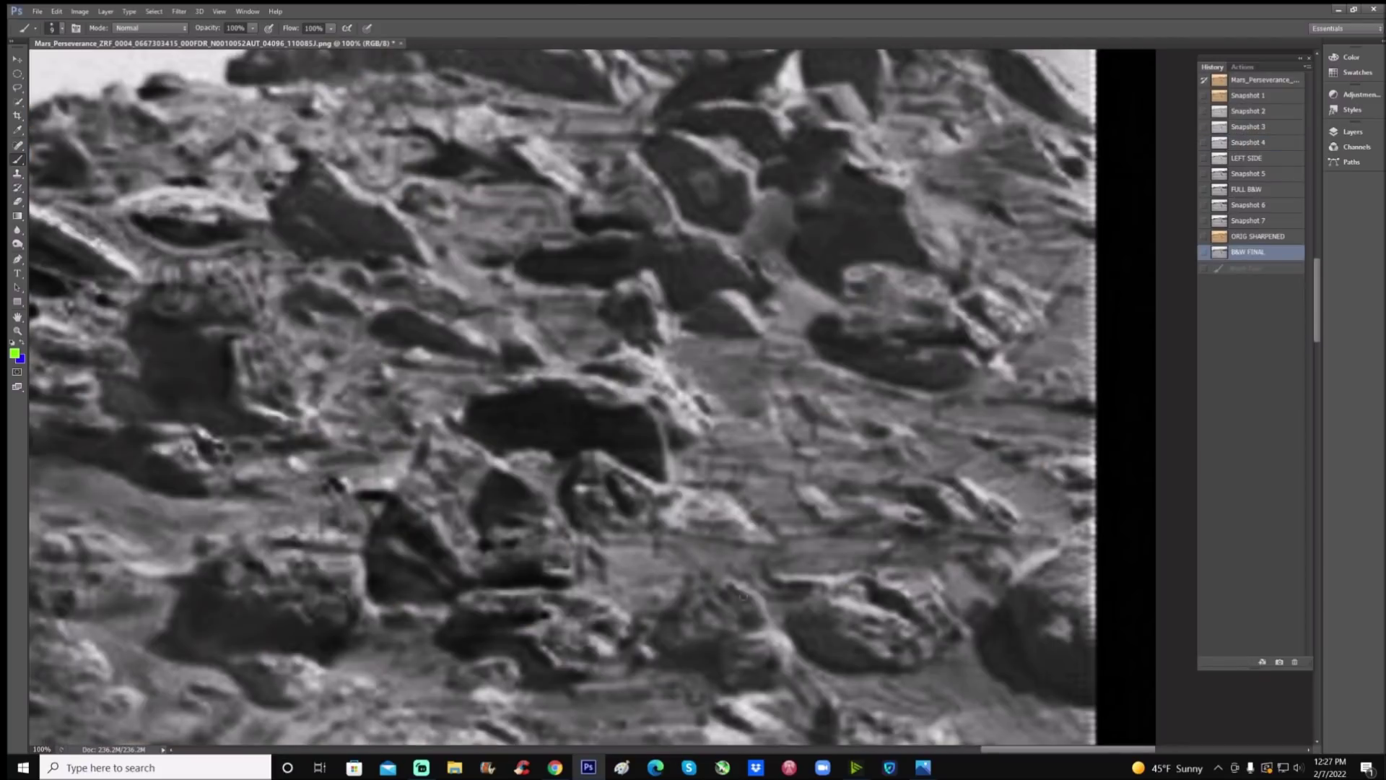
pyautogui.moveTo(762, 554)
pyautogui.mouseDown()
pyautogui.moveTo(771, 582)
pyautogui.moveTo(857, 573)
pyautogui.mouseUp()
pyautogui.moveTo(829, 511)
pyautogui.mouseDown()
pyautogui.moveTo(823, 575)
pyautogui.moveTo(835, 562)
pyautogui.mouseUp()
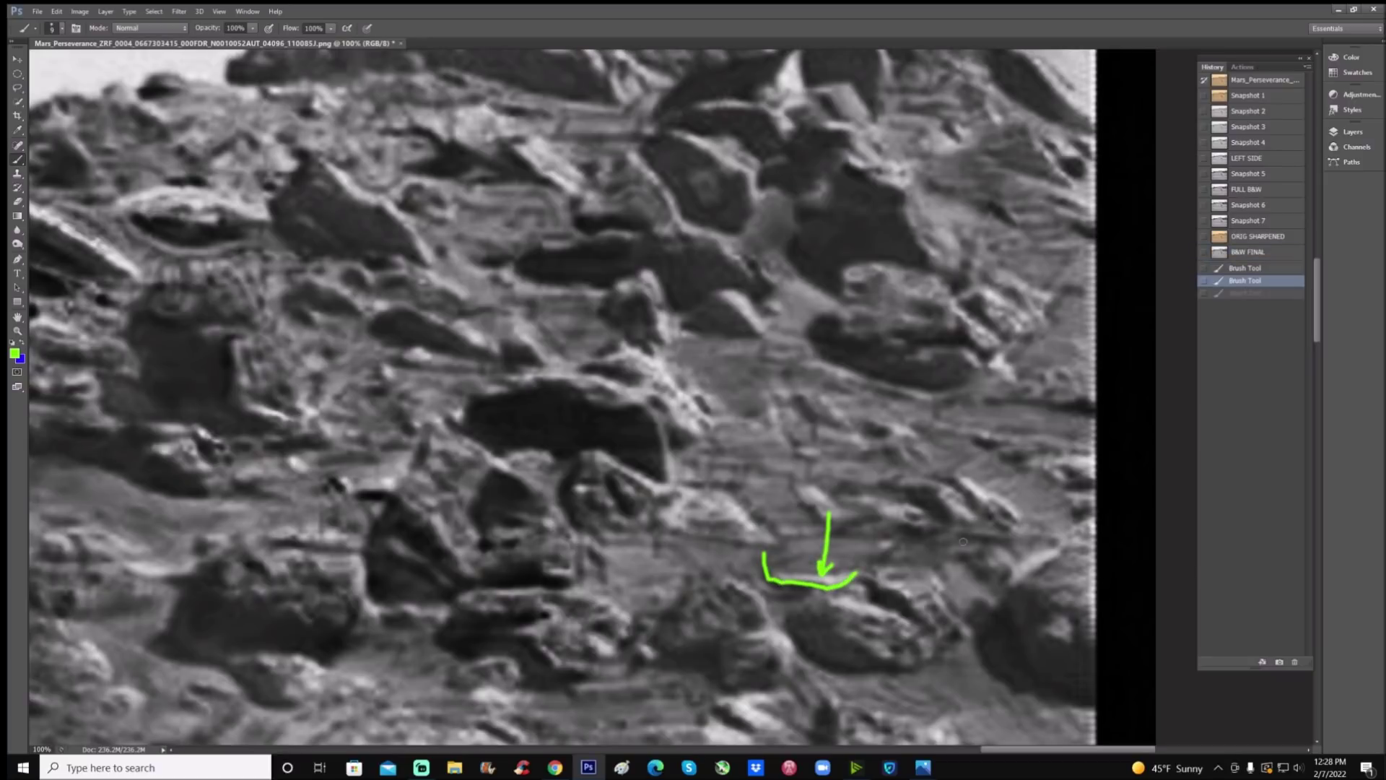
pyautogui.moveTo(965, 540); pyautogui.dragTo(912, 546)
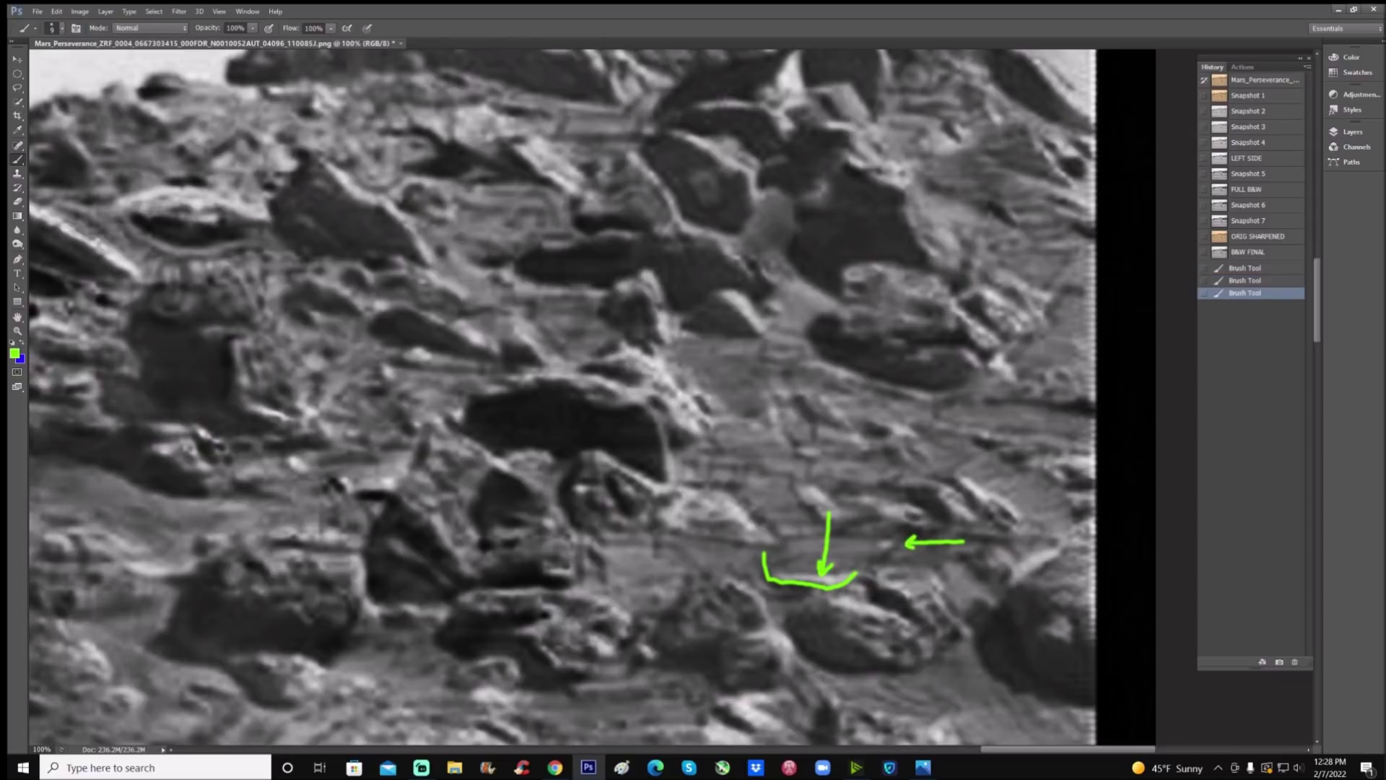
pyautogui.moveTo(844, 543)
pyautogui.mouseDown()
pyautogui.moveTo(855, 556)
pyautogui.moveTo(839, 557)
pyautogui.mouseUp()
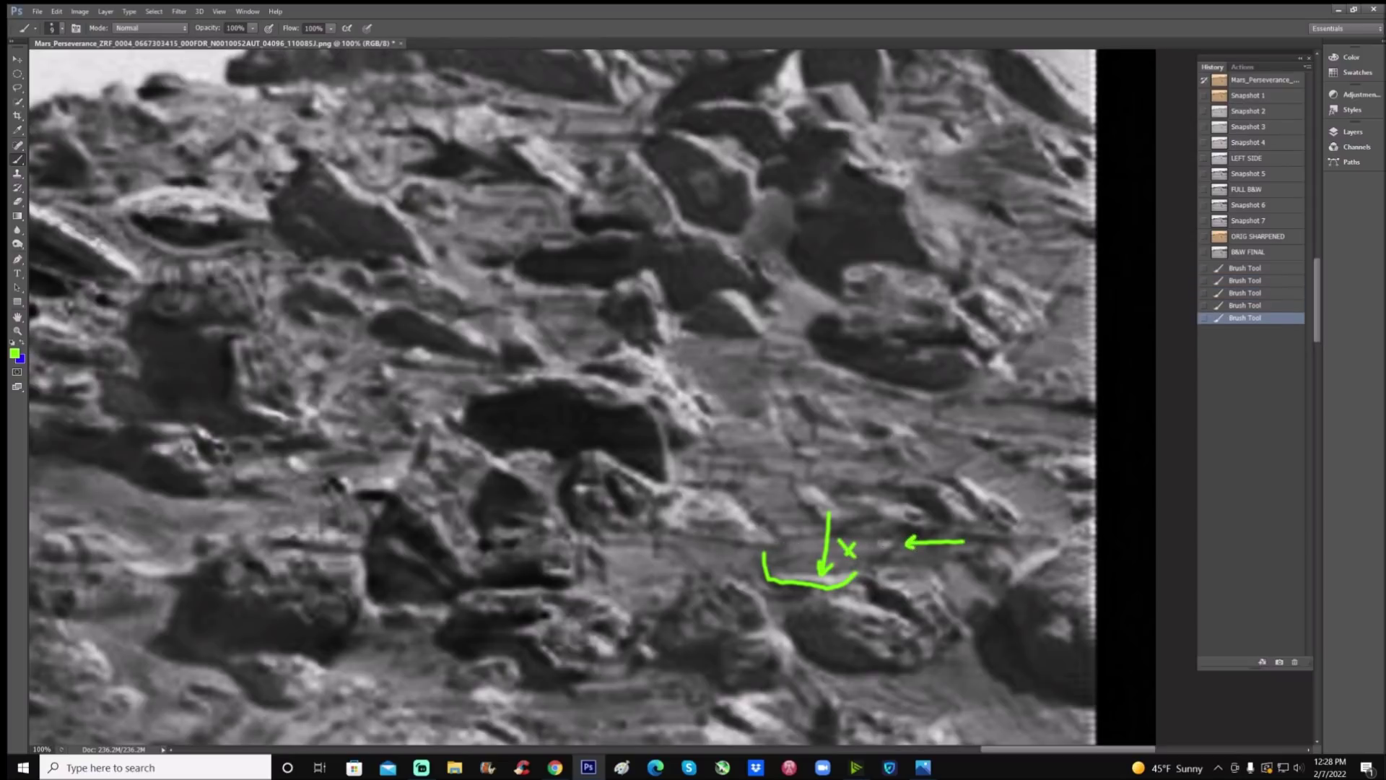
pyautogui.click(886, 543)
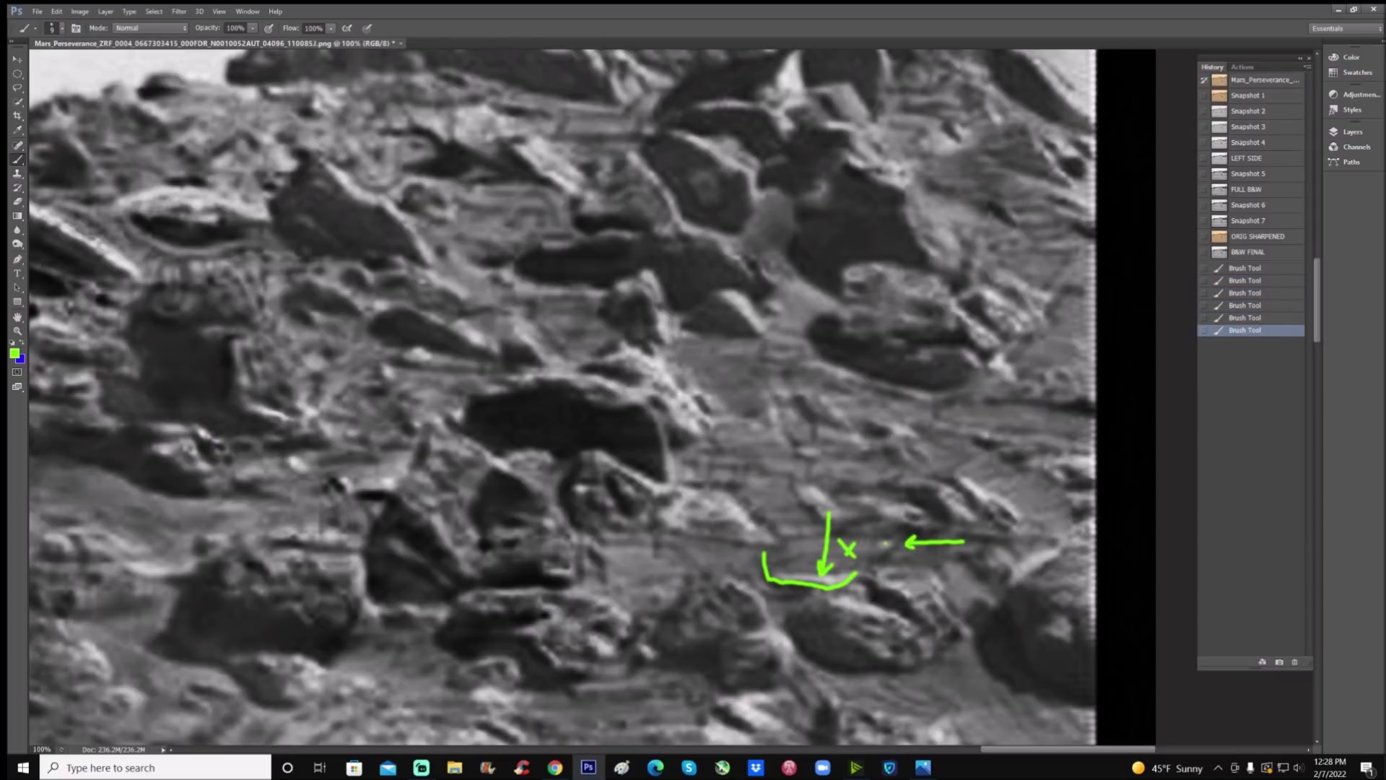
pyautogui.click(1261, 318)
pyautogui.click(1261, 267)
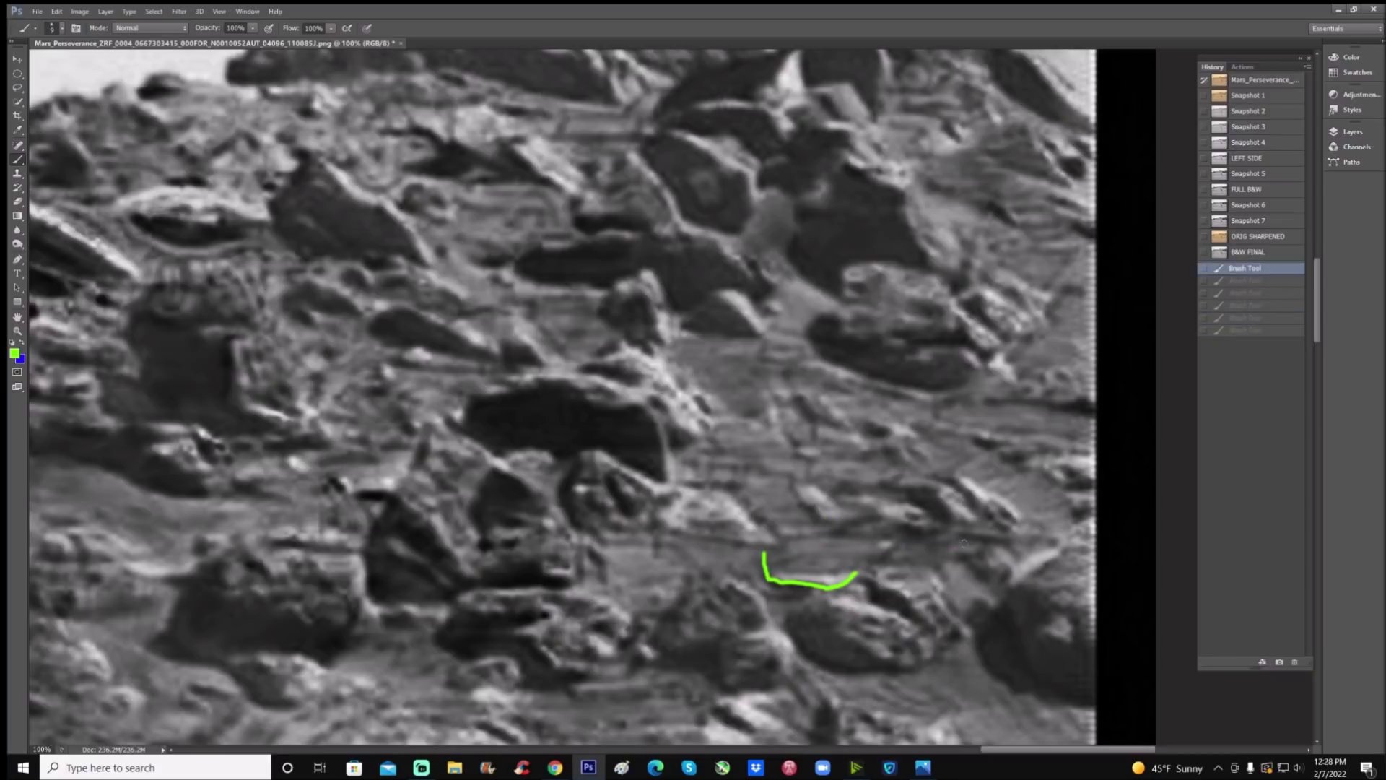
pyautogui.moveTo(998, 535)
pyautogui.mouseDown()
pyautogui.moveTo(949, 568)
pyautogui.moveTo(955, 552)
pyautogui.moveTo(971, 568)
pyautogui.mouseUp()
pyautogui.moveTo(1005, 751); pyautogui.dragTo(1028, 751)
pyautogui.scroll(-1, 949, 648)
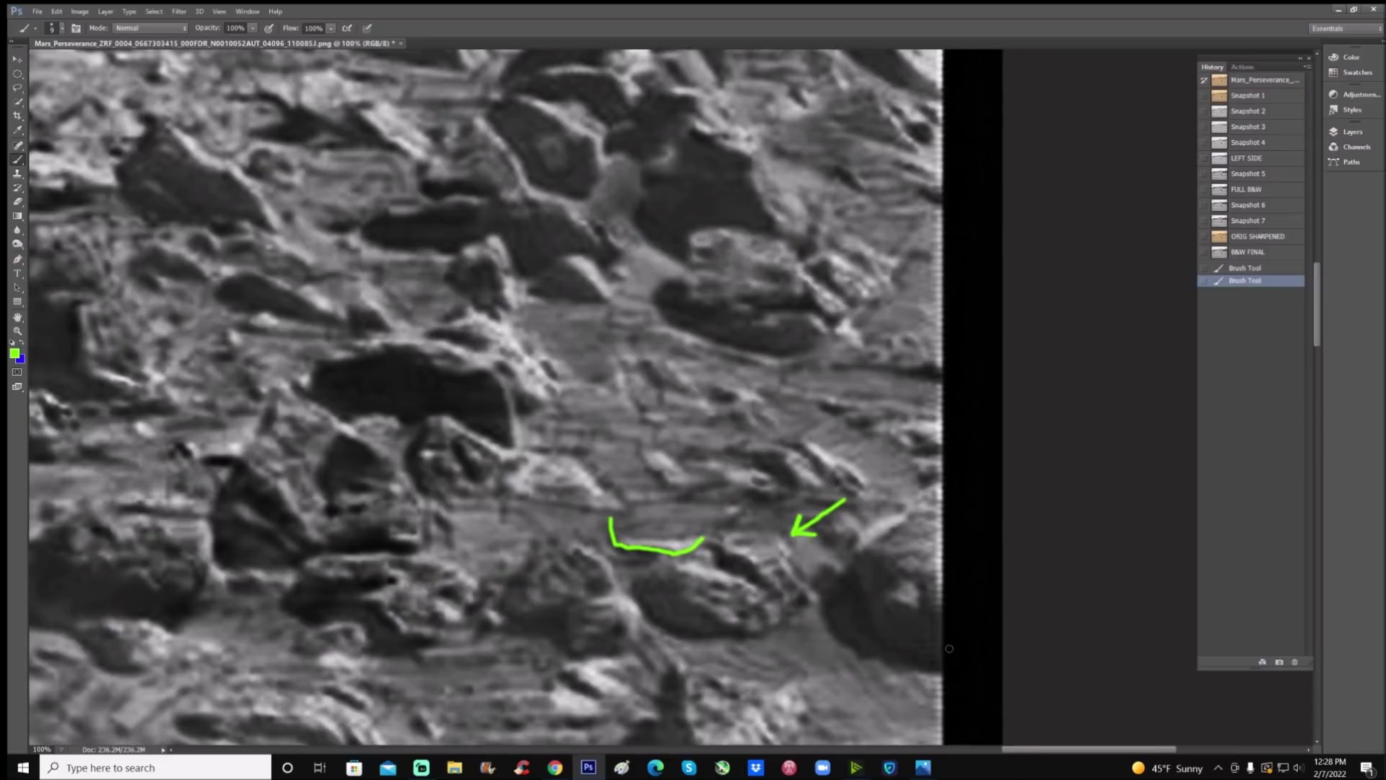
pyautogui.scroll(-1, 949, 648)
pyautogui.hotkey('ctrl', '+')
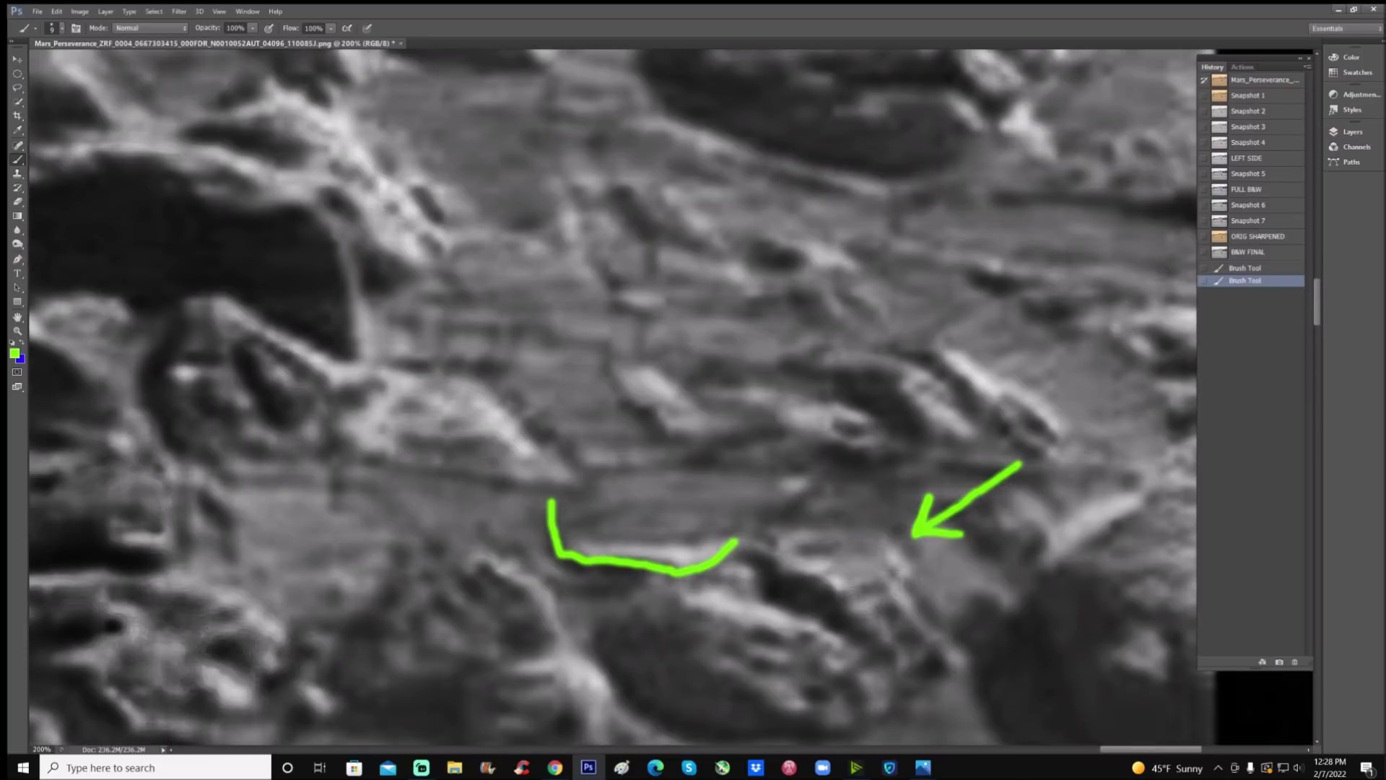
pyautogui.moveTo(776, 527)
pyautogui.mouseDown()
pyautogui.moveTo(779, 574)
pyautogui.moveTo(818, 578)
pyautogui.mouseUp()
pyautogui.moveTo(781, 525)
pyautogui.mouseDown()
pyautogui.moveTo(891, 525)
pyautogui.moveTo(911, 570)
pyautogui.mouseUp()
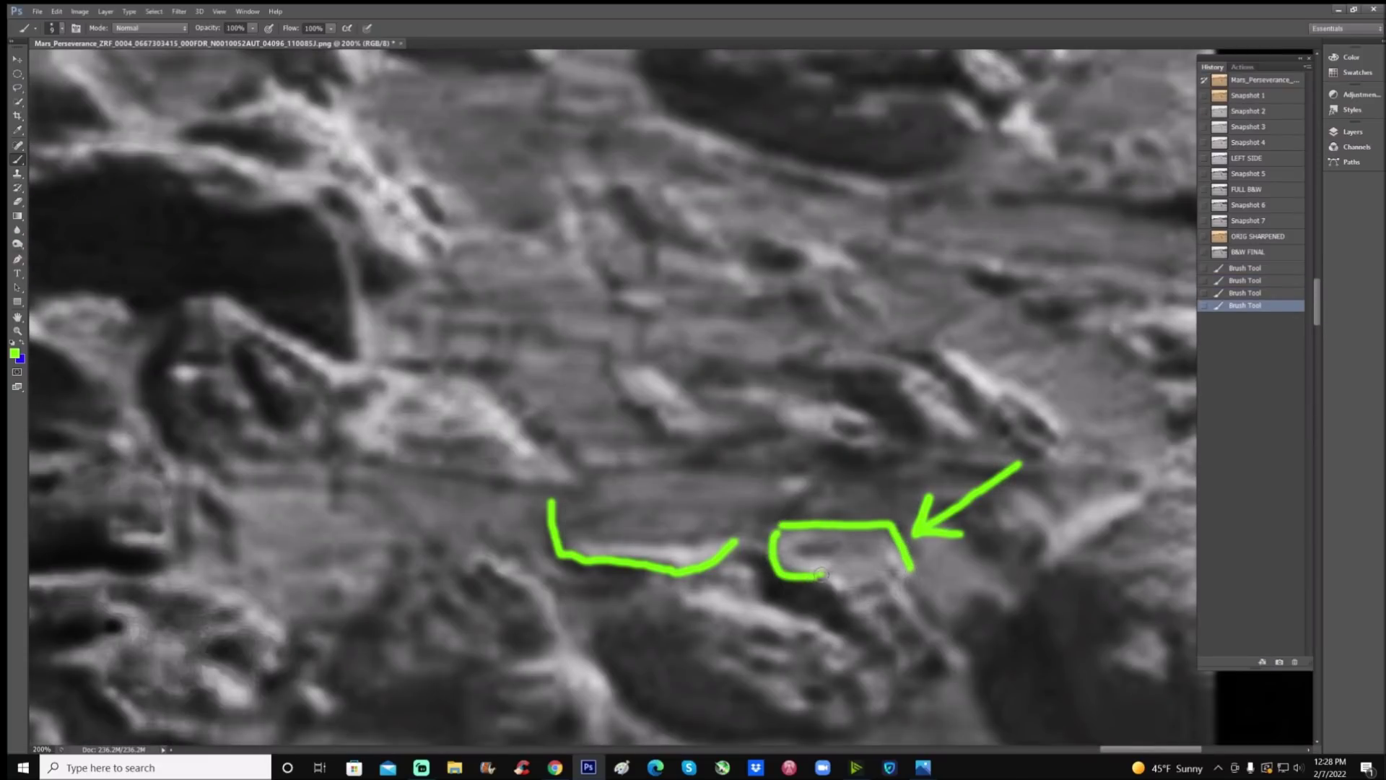
pyautogui.moveTo(820, 574); pyautogui.dragTo(911, 571)
pyautogui.moveTo(804, 534); pyautogui.dragTo(804, 534)
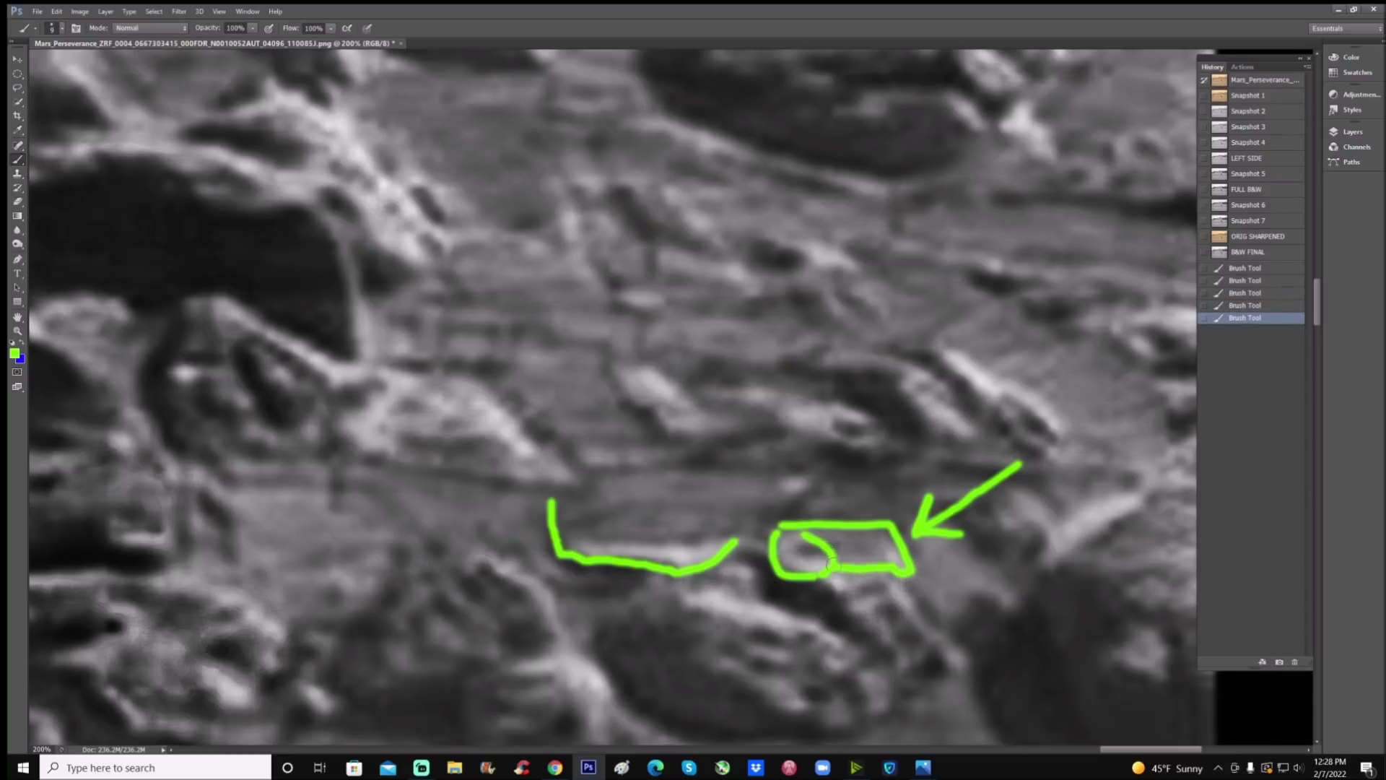
pyautogui.moveTo(832, 562); pyautogui.dragTo(833, 563)
pyautogui.moveTo(884, 522); pyautogui.dragTo(888, 568)
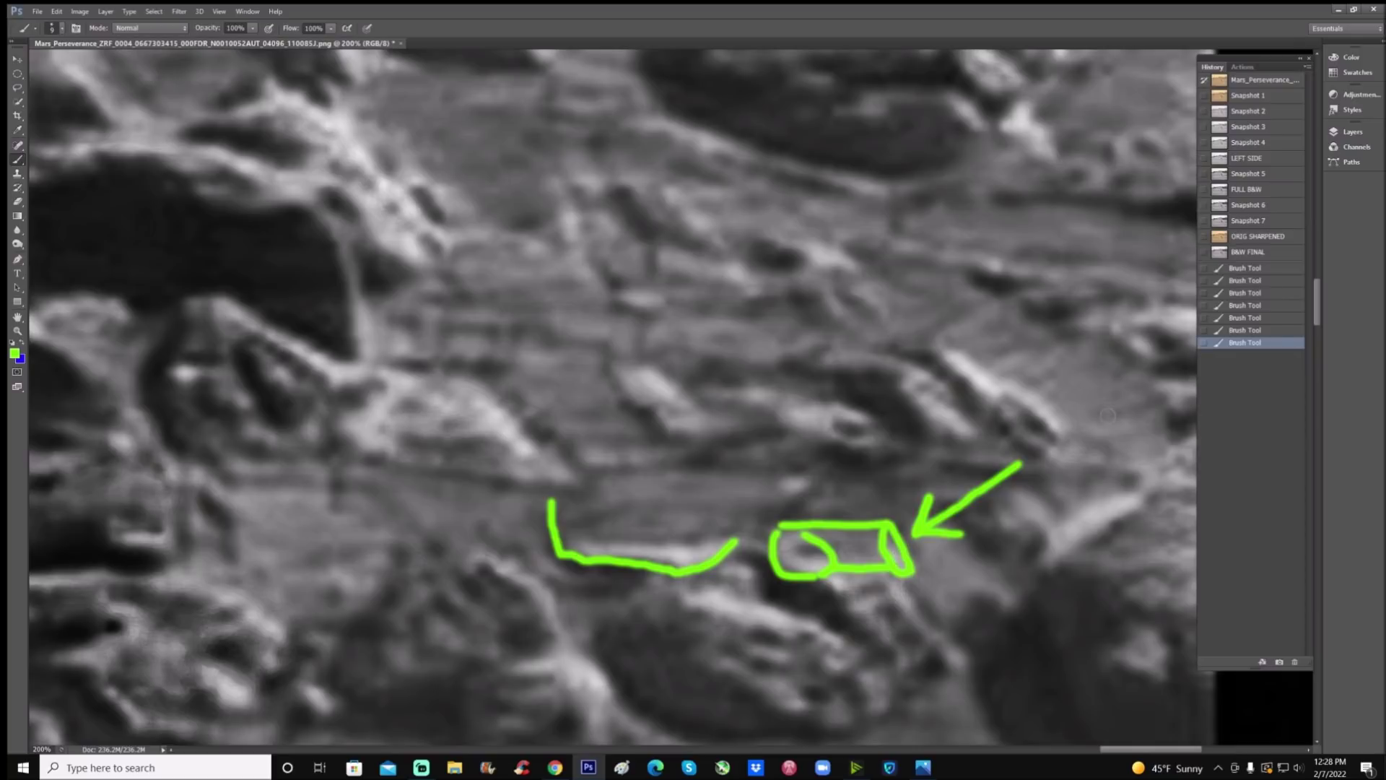
pyautogui.moveTo(798, 606)
pyautogui.mouseDown()
pyautogui.moveTo(842, 581)
pyautogui.moveTo(839, 614)
pyautogui.mouseUp()
pyautogui.moveTo(889, 573); pyautogui.dragTo(923, 610)
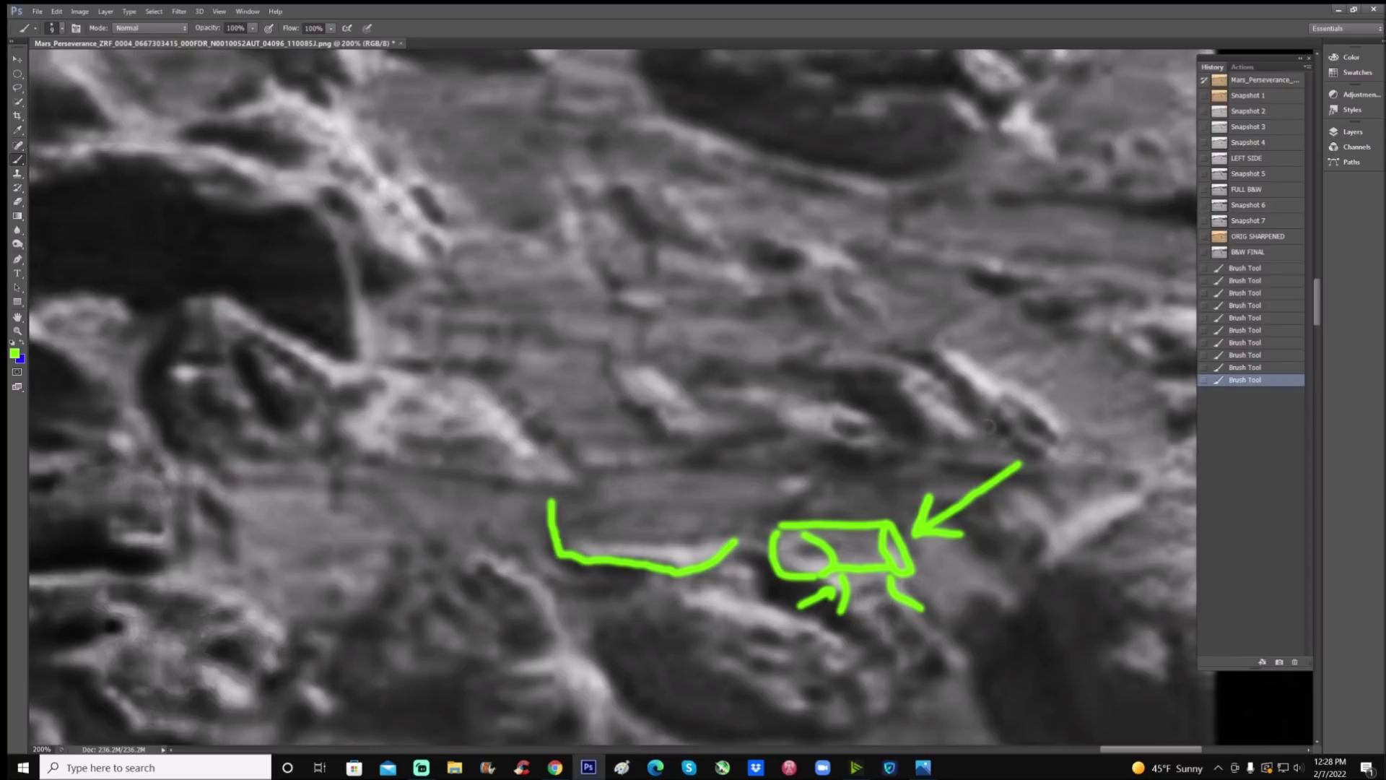
pyautogui.click(1273, 252)
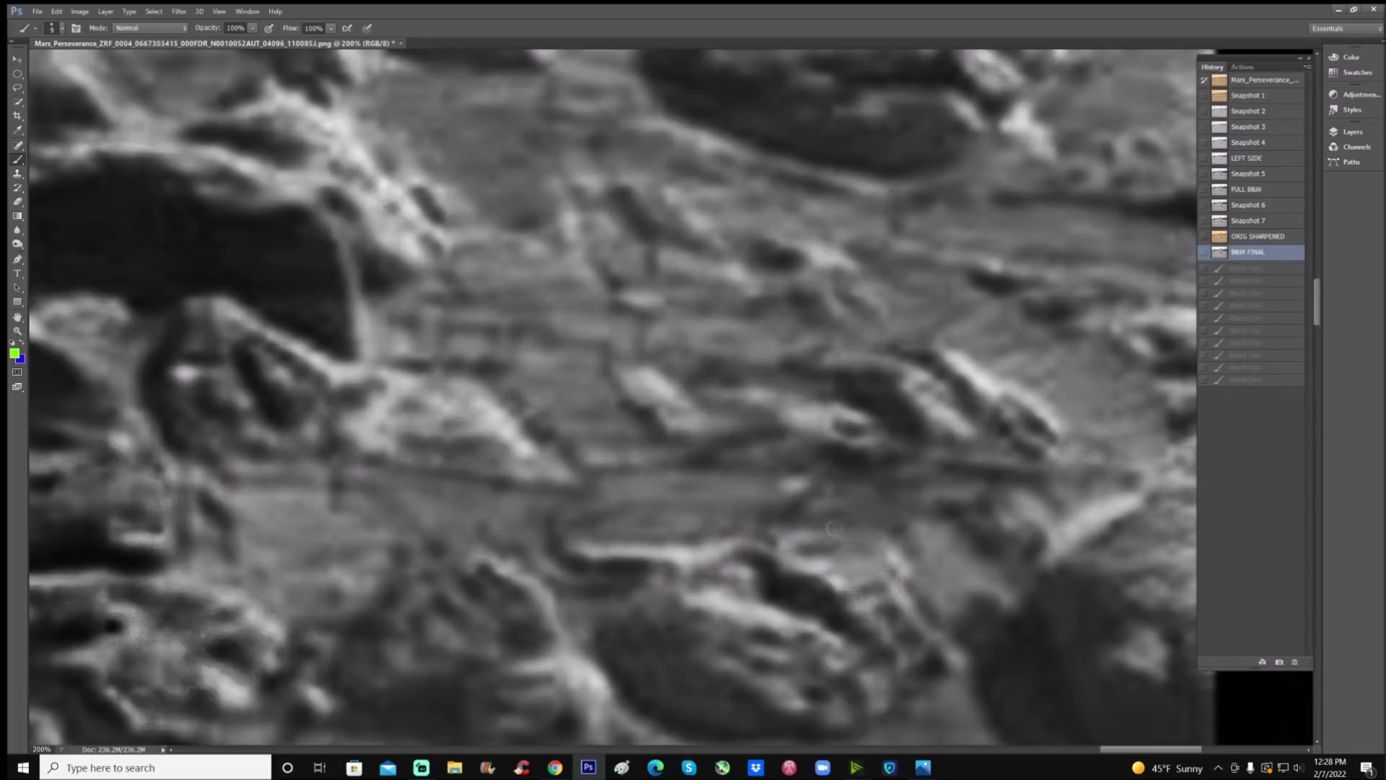
# - Compare ORIG SHARPENED with B&W FINAL and zoom back out to 100%
pyautogui.click(1250, 241)
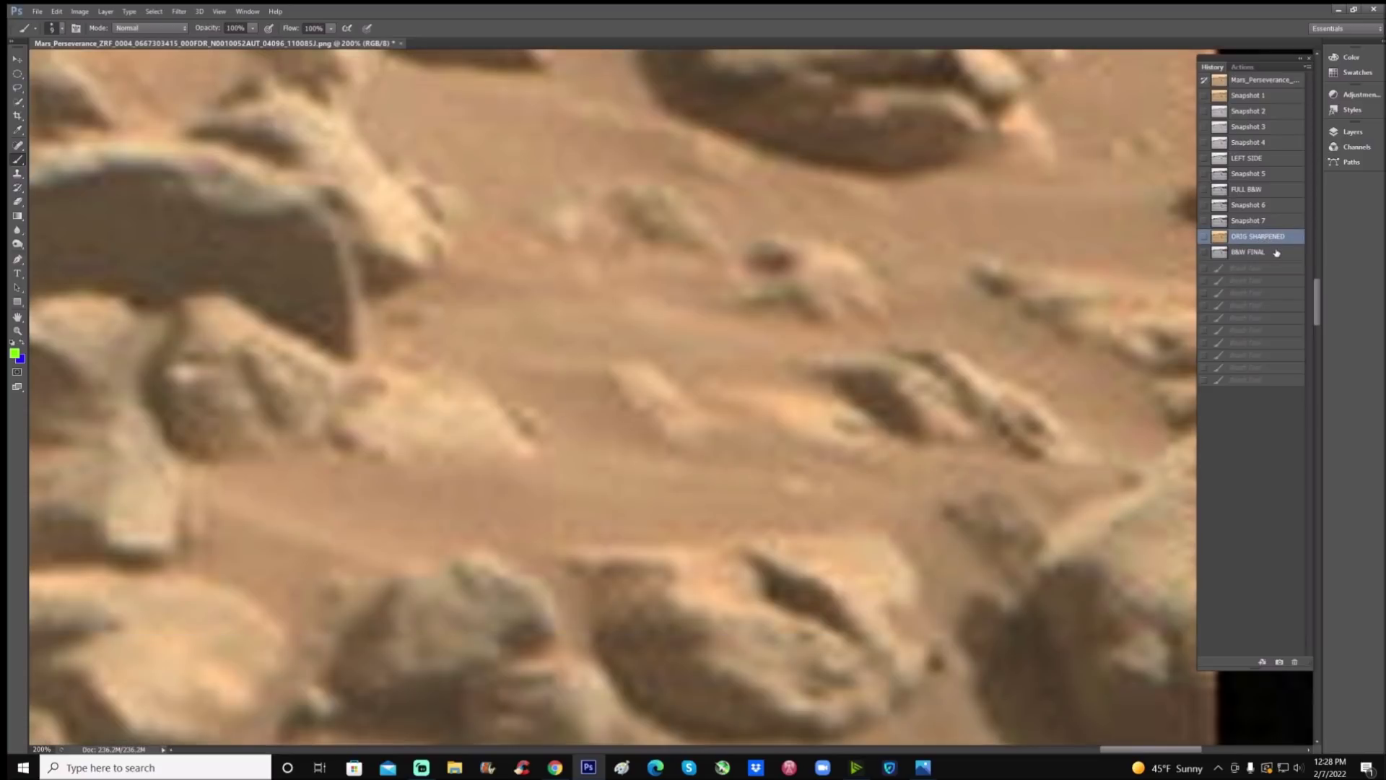
pyautogui.click(1274, 252)
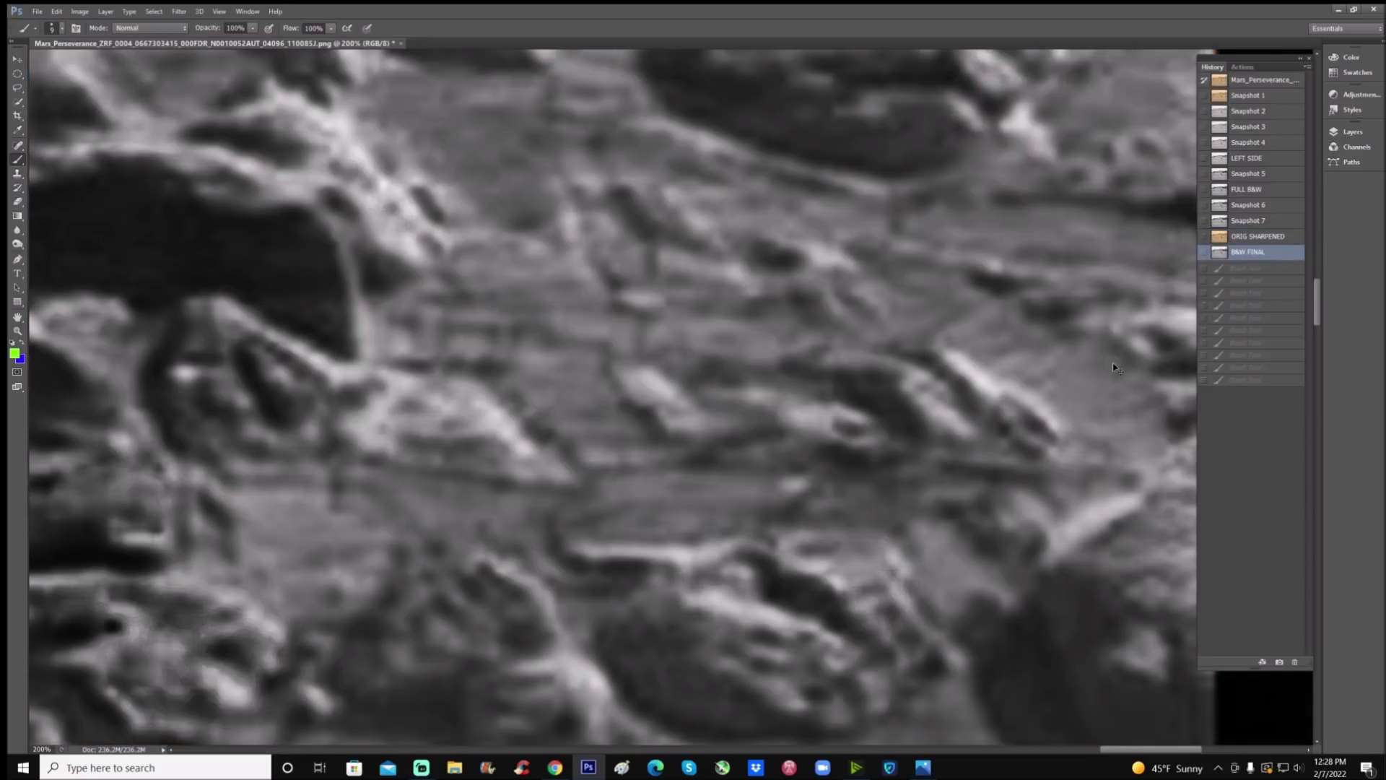
pyautogui.hotkey('ctrl', '-')
pyautogui.hotkey('ctrl', '-')
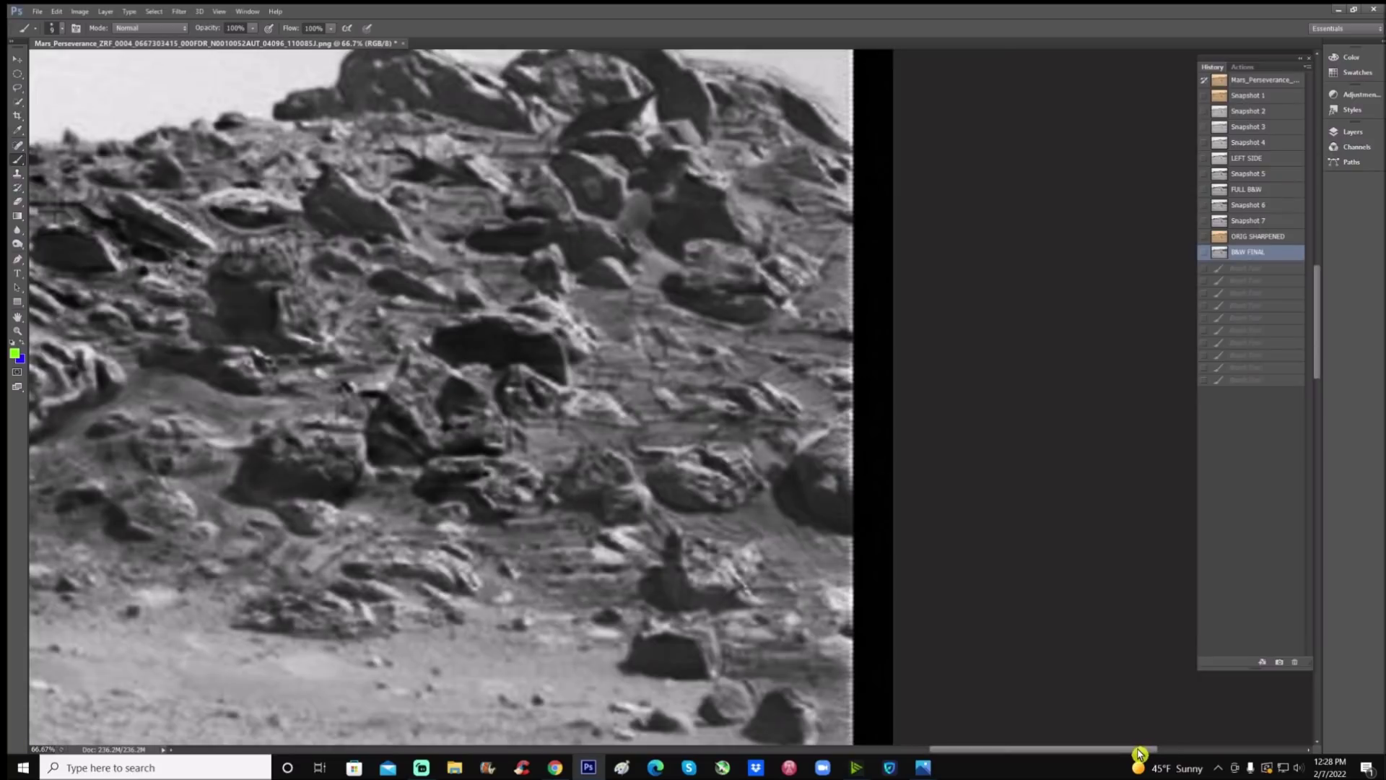
pyautogui.moveTo(1144, 751); pyautogui.dragTo(1051, 751)
pyautogui.scroll(3, 1049, 637)
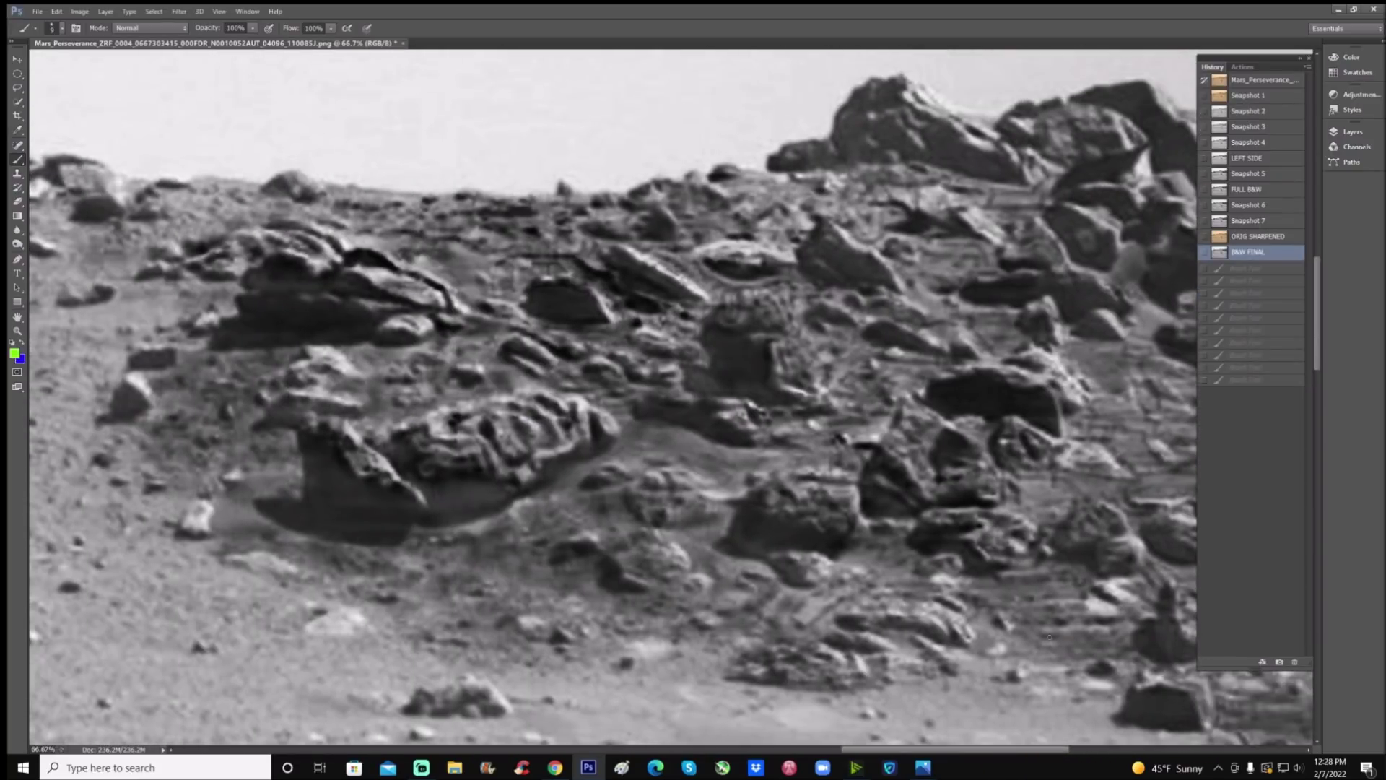
pyautogui.scroll(6, 1049, 636)
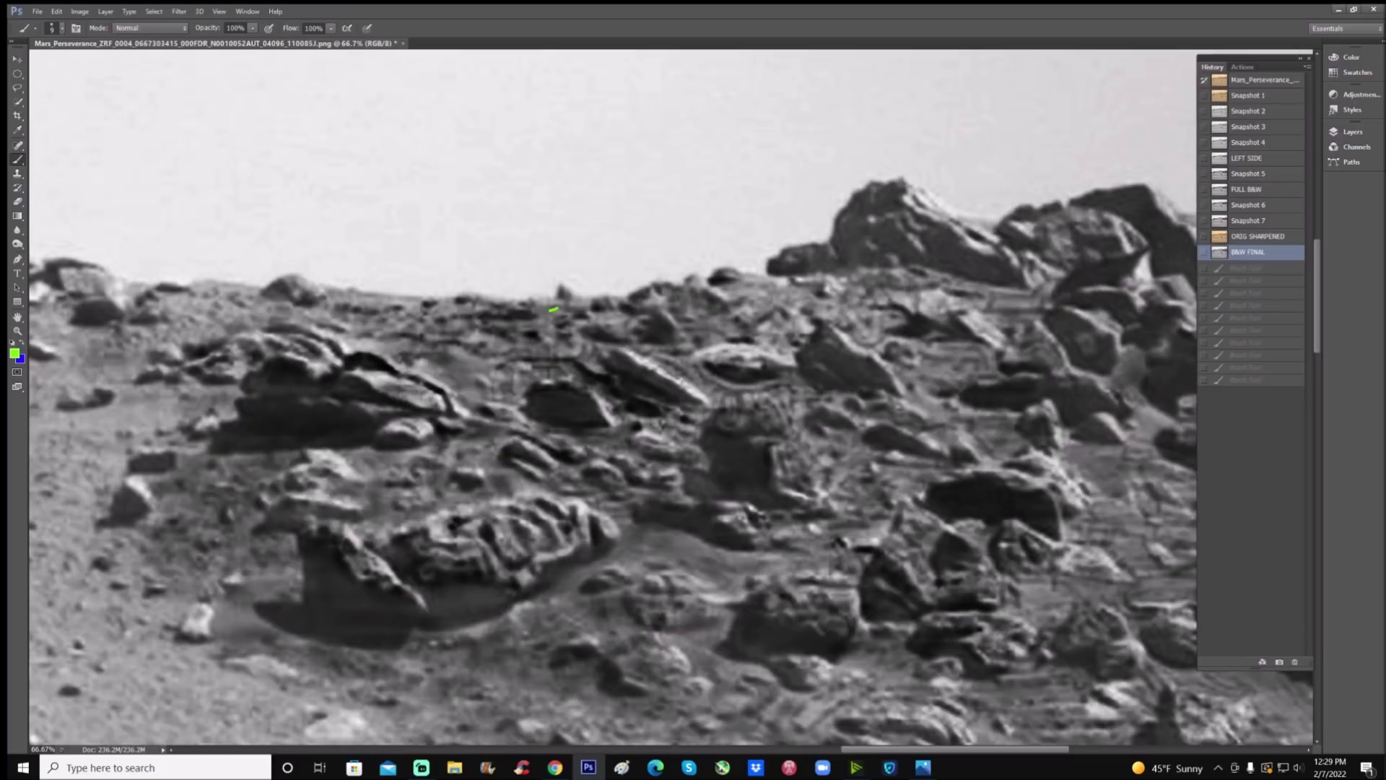
# - Circle a rock and a second suspected object to its right in green ellipses
pyautogui.moveTo(553, 309)
pyautogui.mouseDown()
pyautogui.moveTo(462, 401)
pyautogui.moveTo(639, 448)
pyautogui.moveTo(650, 332)
pyautogui.moveTo(526, 326)
pyautogui.mouseUp()
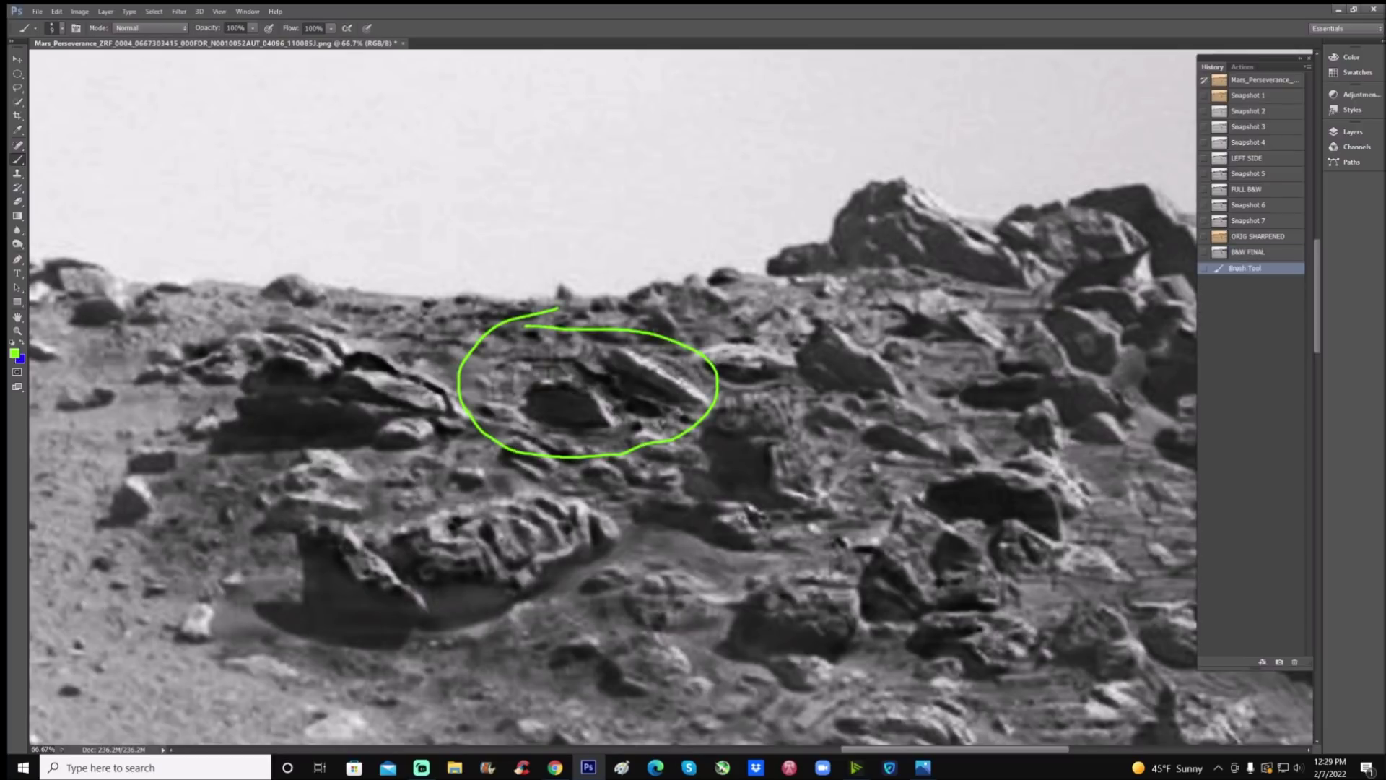
pyautogui.moveTo(740, 320)
pyautogui.mouseDown()
pyautogui.moveTo(657, 363)
pyautogui.moveTo(794, 401)
pyautogui.moveTo(729, 324)
pyautogui.mouseUp()
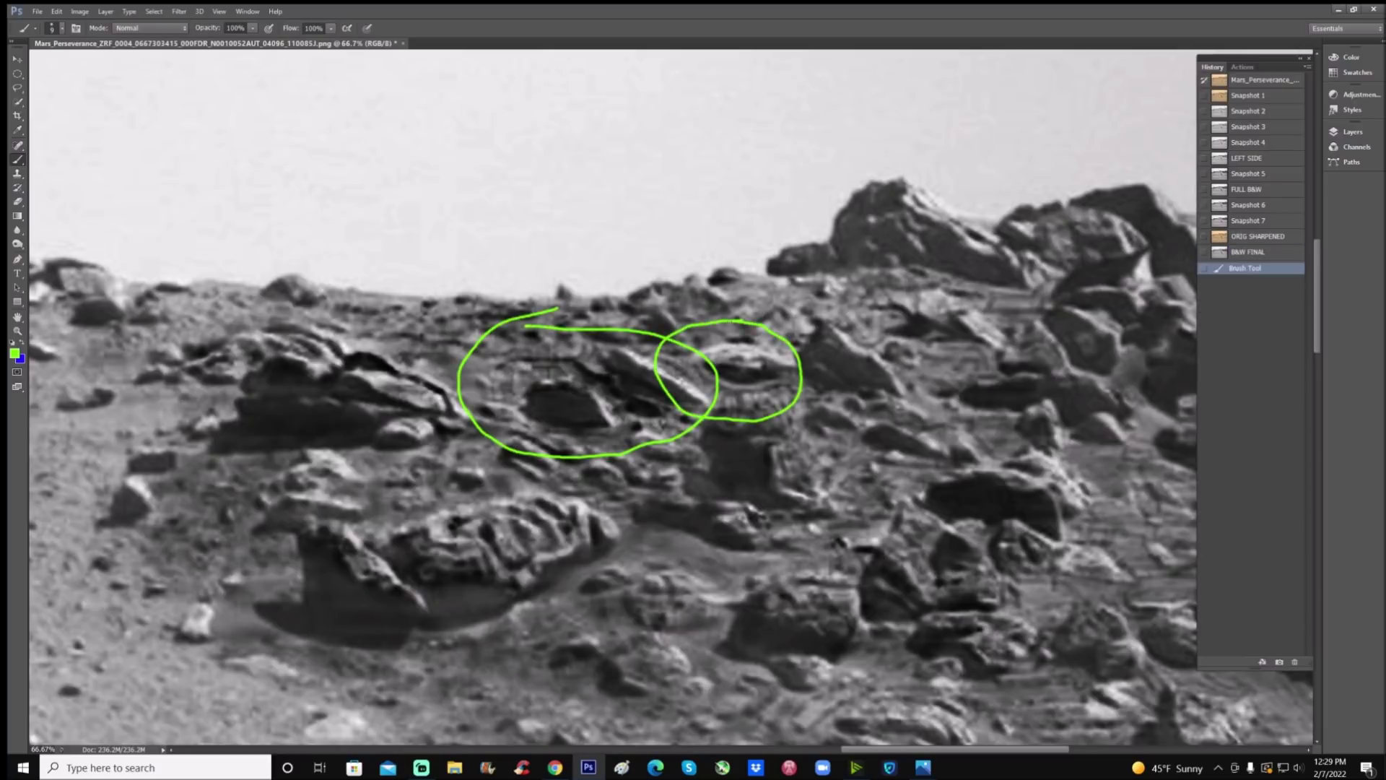
pyautogui.hotkey('ctrl', '+')
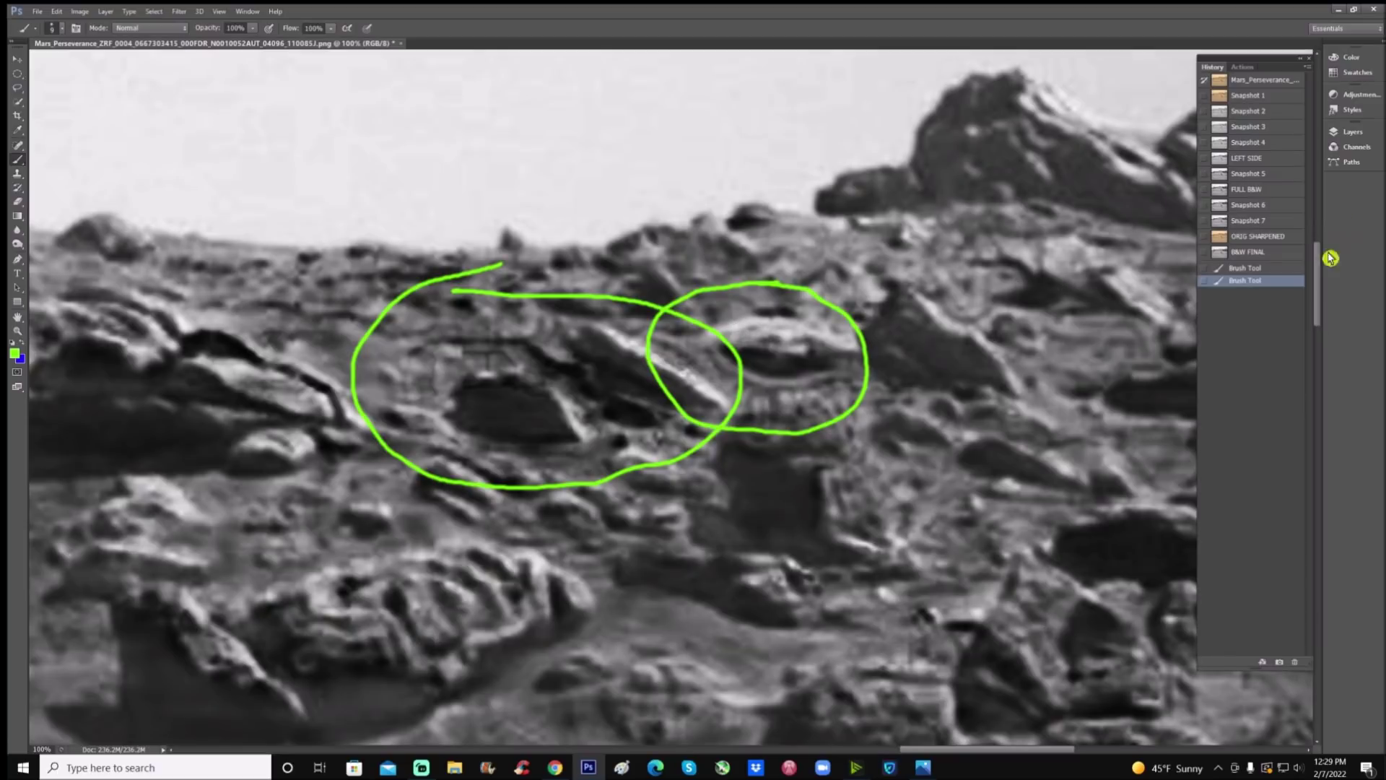
pyautogui.click(1299, 252)
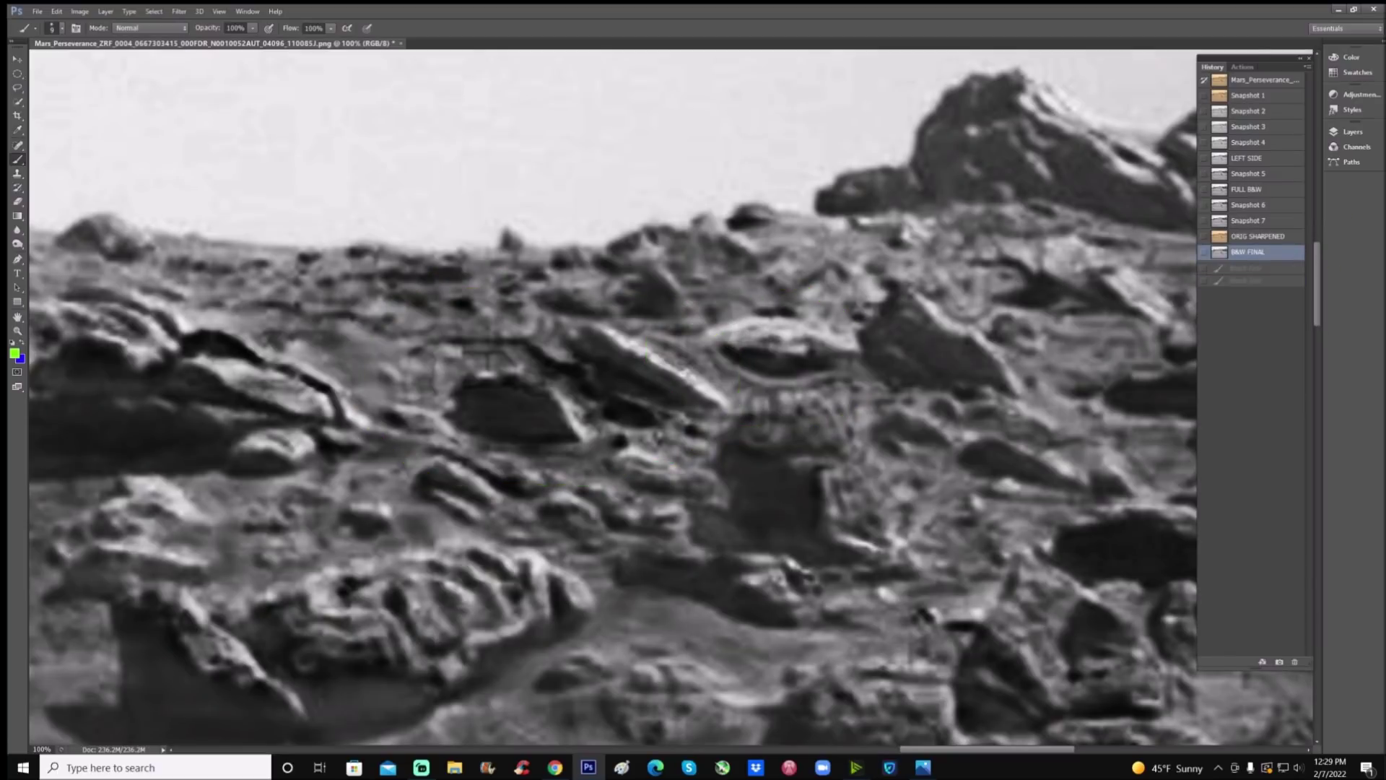
pyautogui.moveTo(771, 350)
pyautogui.mouseDown()
pyautogui.moveTo(812, 349)
pyautogui.moveTo(784, 339)
pyautogui.mouseUp()
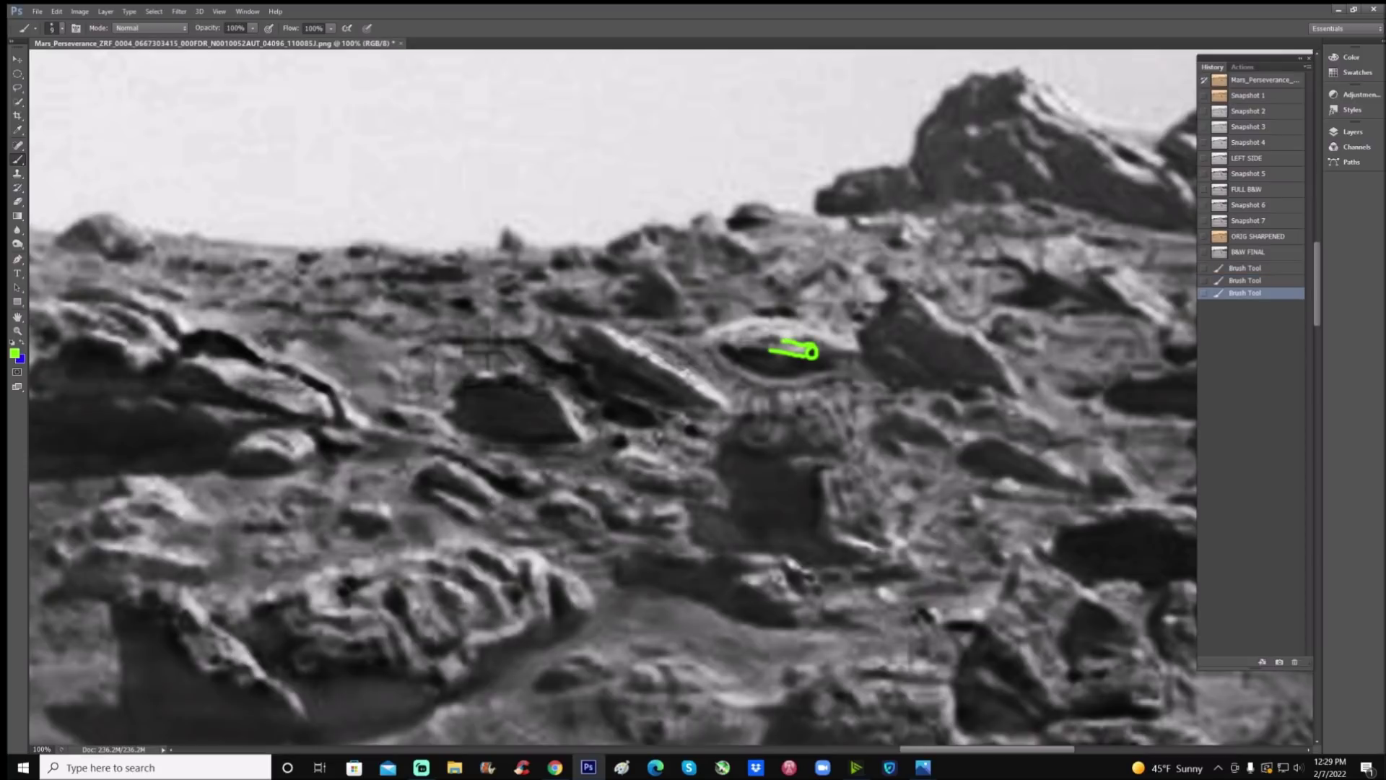
pyautogui.moveTo(705, 350)
pyautogui.mouseDown()
pyautogui.moveTo(761, 388)
pyautogui.moveTo(856, 378)
pyautogui.mouseUp()
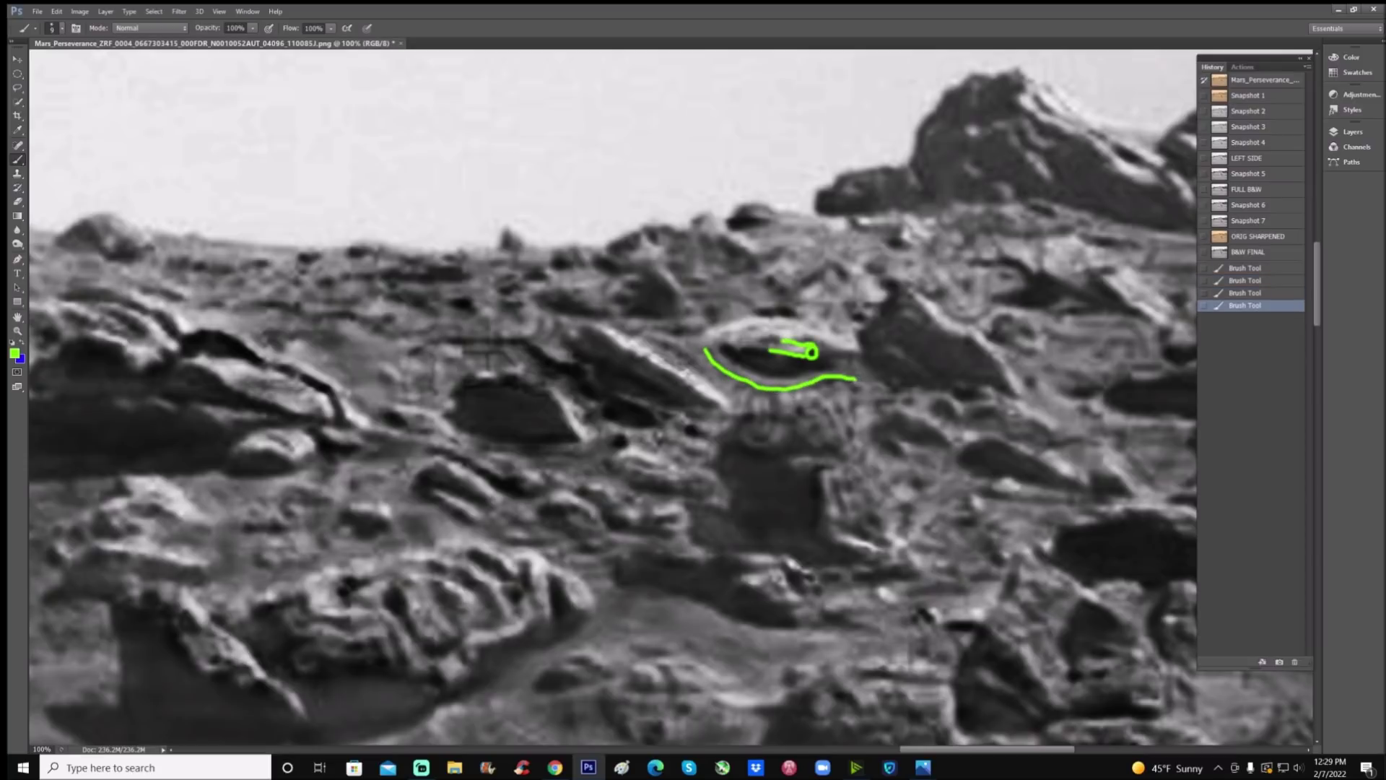
pyautogui.click(1254, 253)
pyautogui.click(1259, 236)
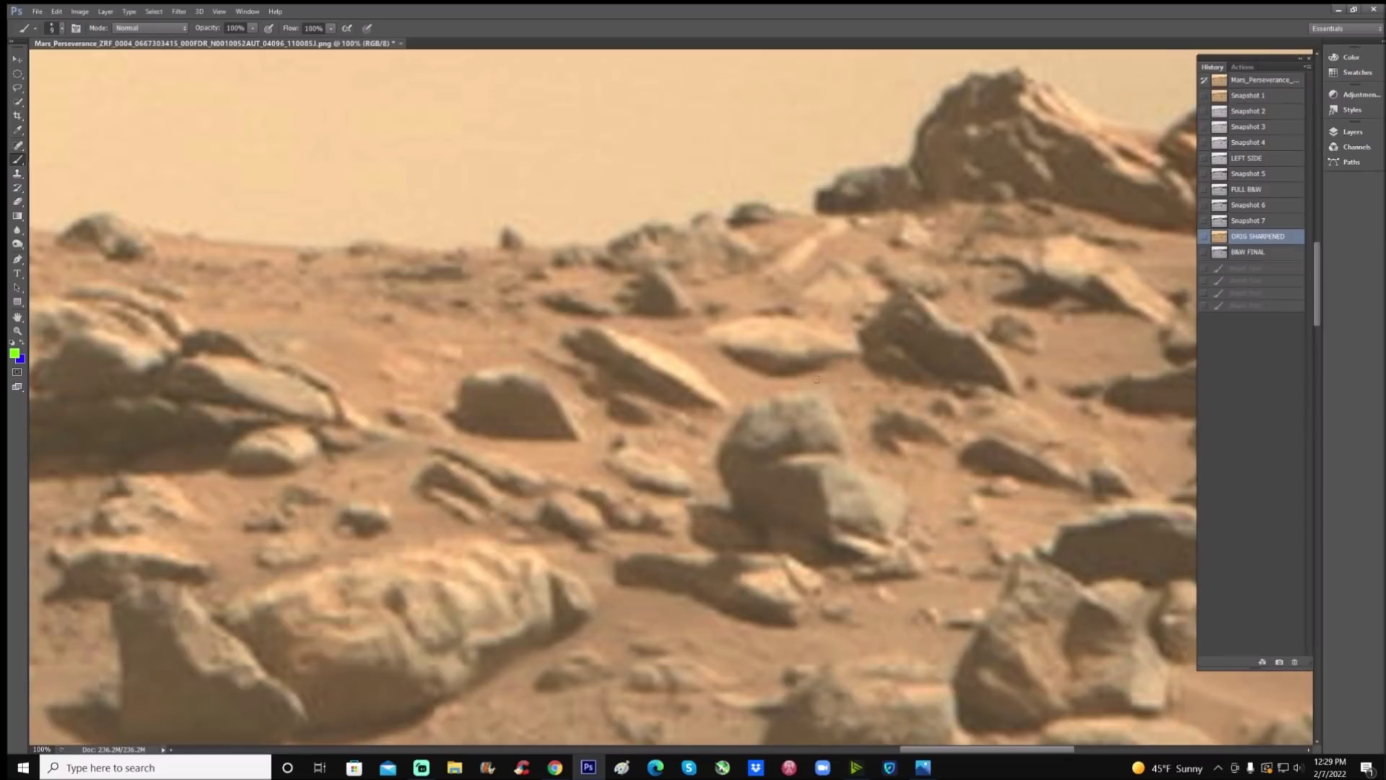
pyautogui.moveTo(716, 353)
pyautogui.mouseDown()
pyautogui.moveTo(760, 382)
pyautogui.moveTo(836, 371)
pyautogui.mouseUp()
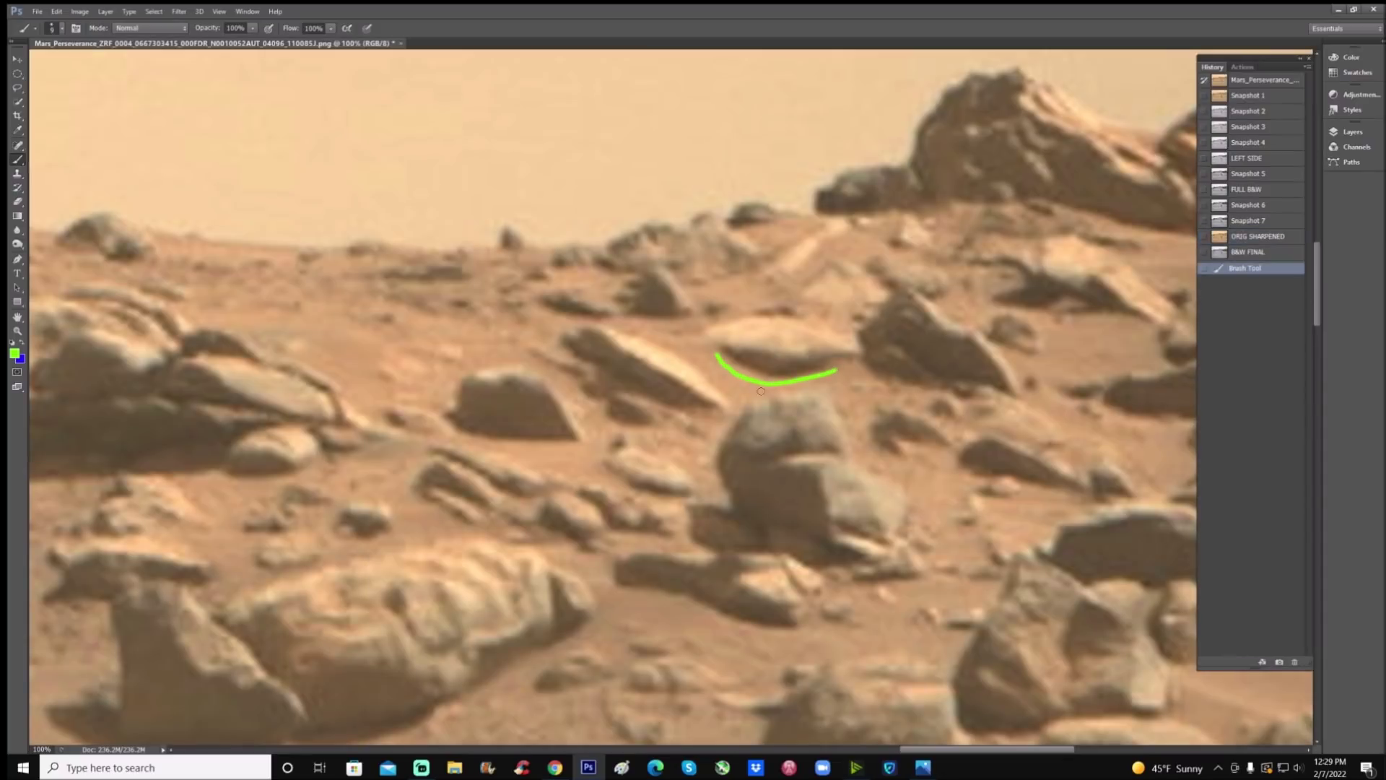
pyautogui.moveTo(751, 386)
pyautogui.mouseDown()
pyautogui.moveTo(756, 438)
pyautogui.moveTo(766, 386)
pyautogui.moveTo(724, 386)
pyautogui.moveTo(725, 368)
pyautogui.moveTo(792, 383)
pyautogui.moveTo(794, 406)
pyautogui.moveTo(830, 401)
pyautogui.mouseUp()
pyautogui.click(1269, 252)
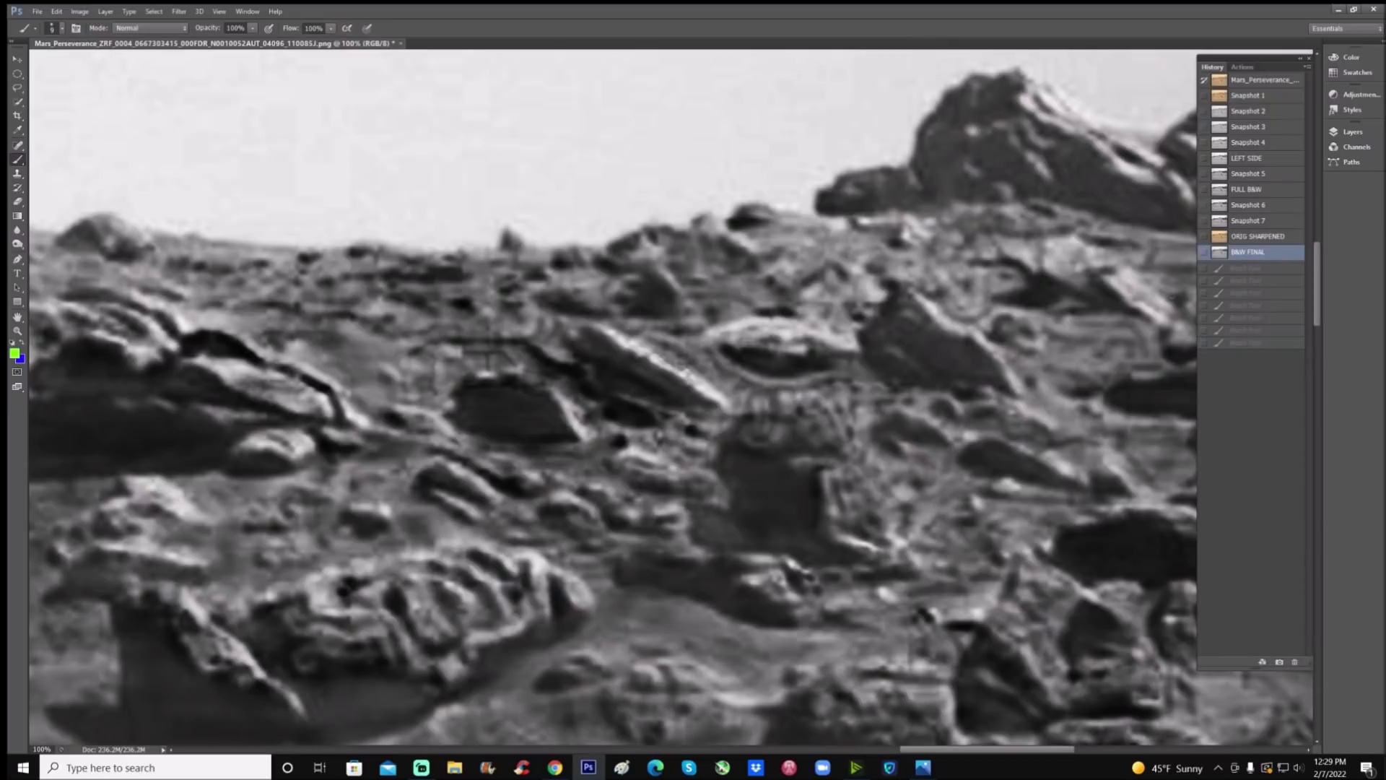
pyautogui.click(1245, 312)
pyautogui.click(1256, 253)
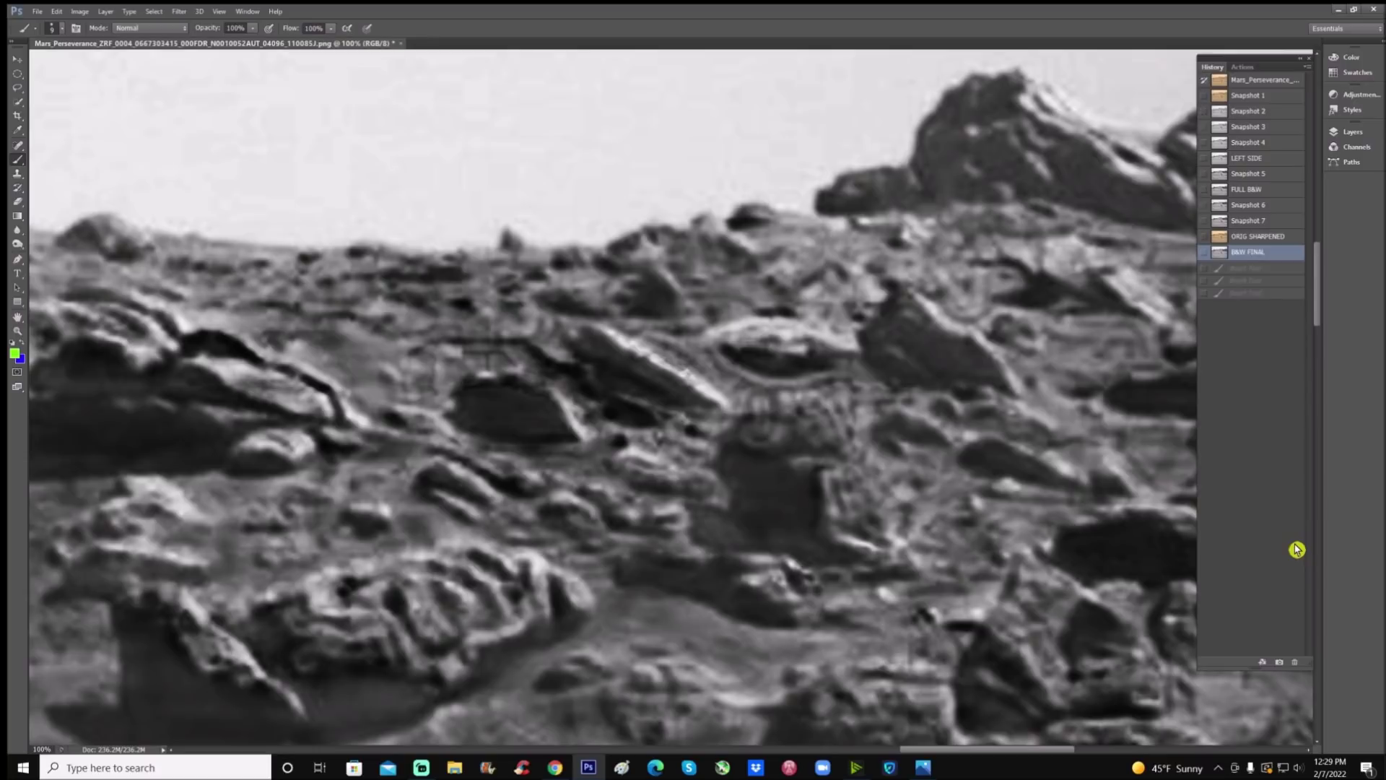
pyautogui.click(1257, 236)
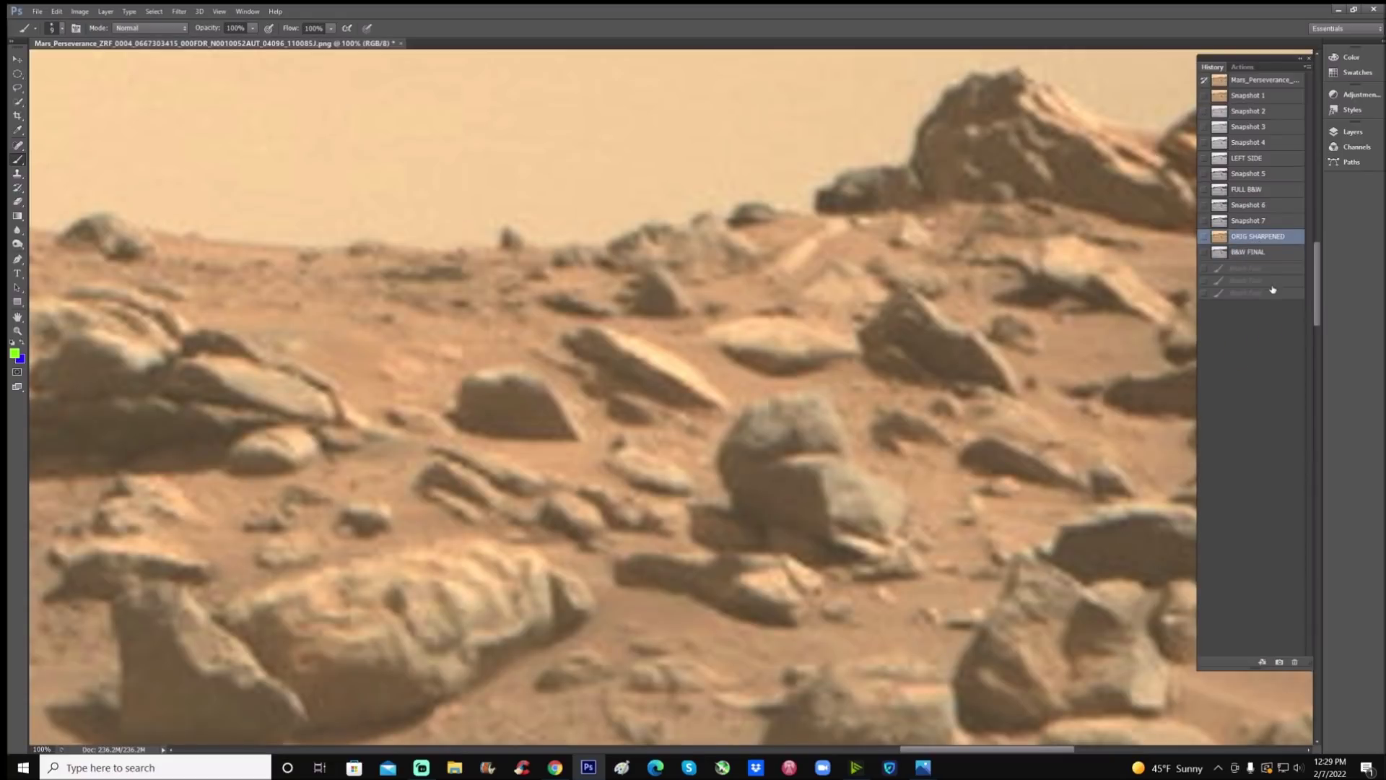
pyautogui.click(1274, 255)
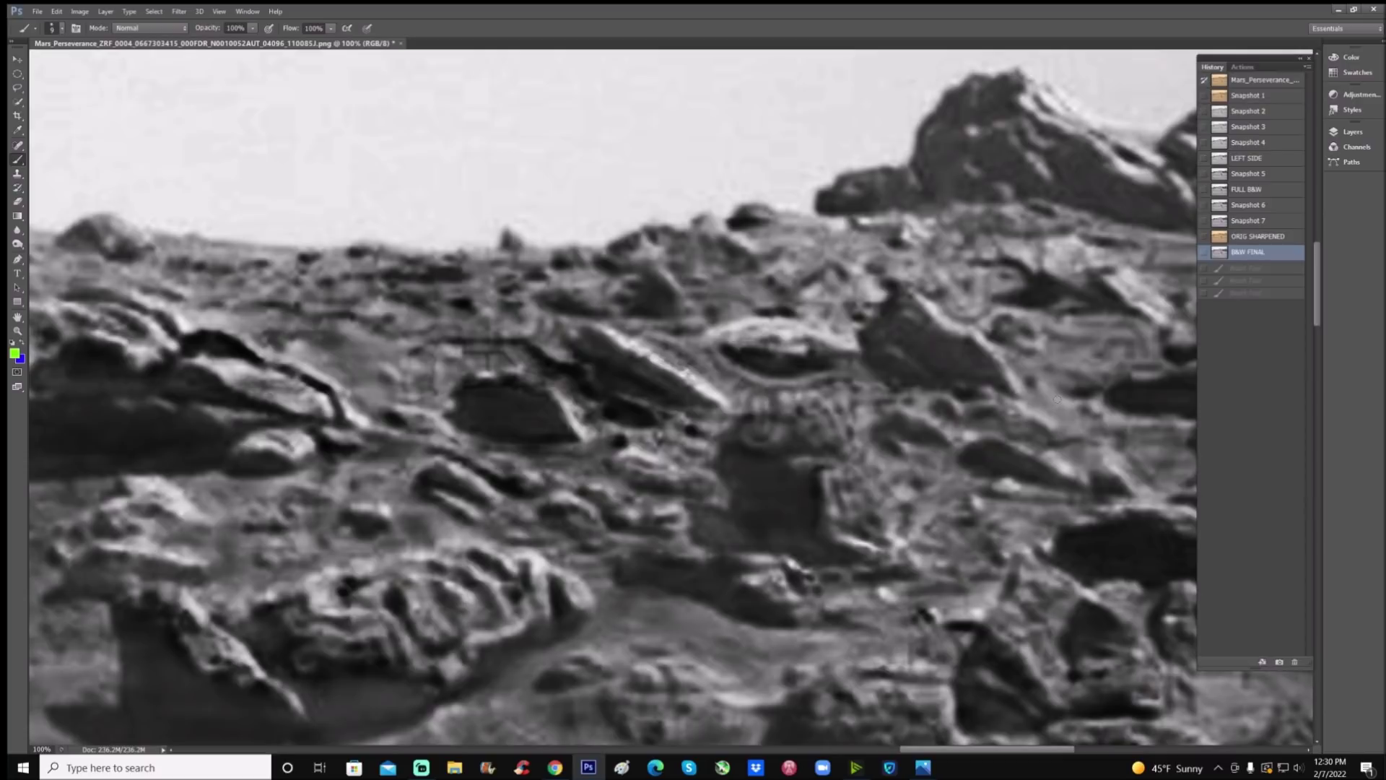
# - Zoom out to 50% on ORIG SHARPENED, then zoom to 100% and trace the left boulder's edge in green
pyautogui.hotkey('ctrl', '-')
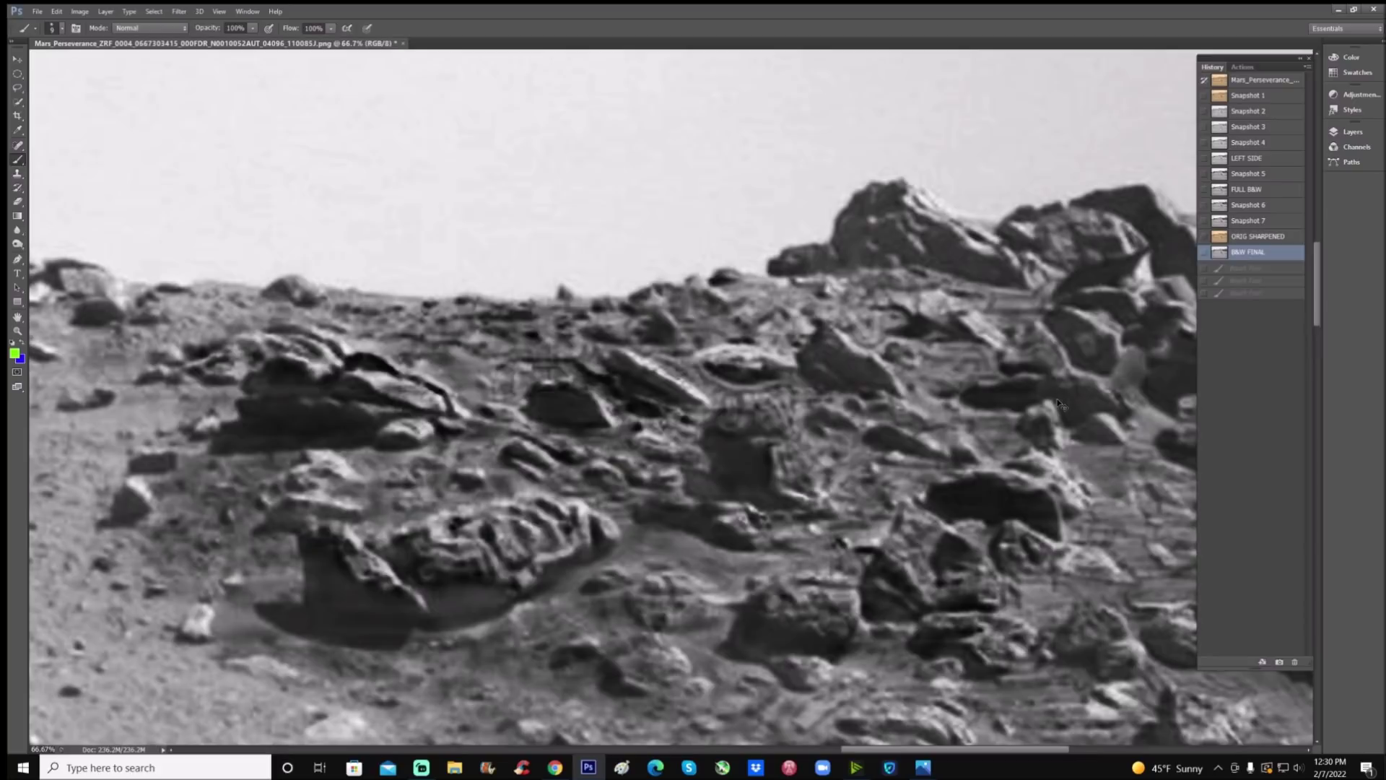
pyautogui.hotkey('ctrl', '-')
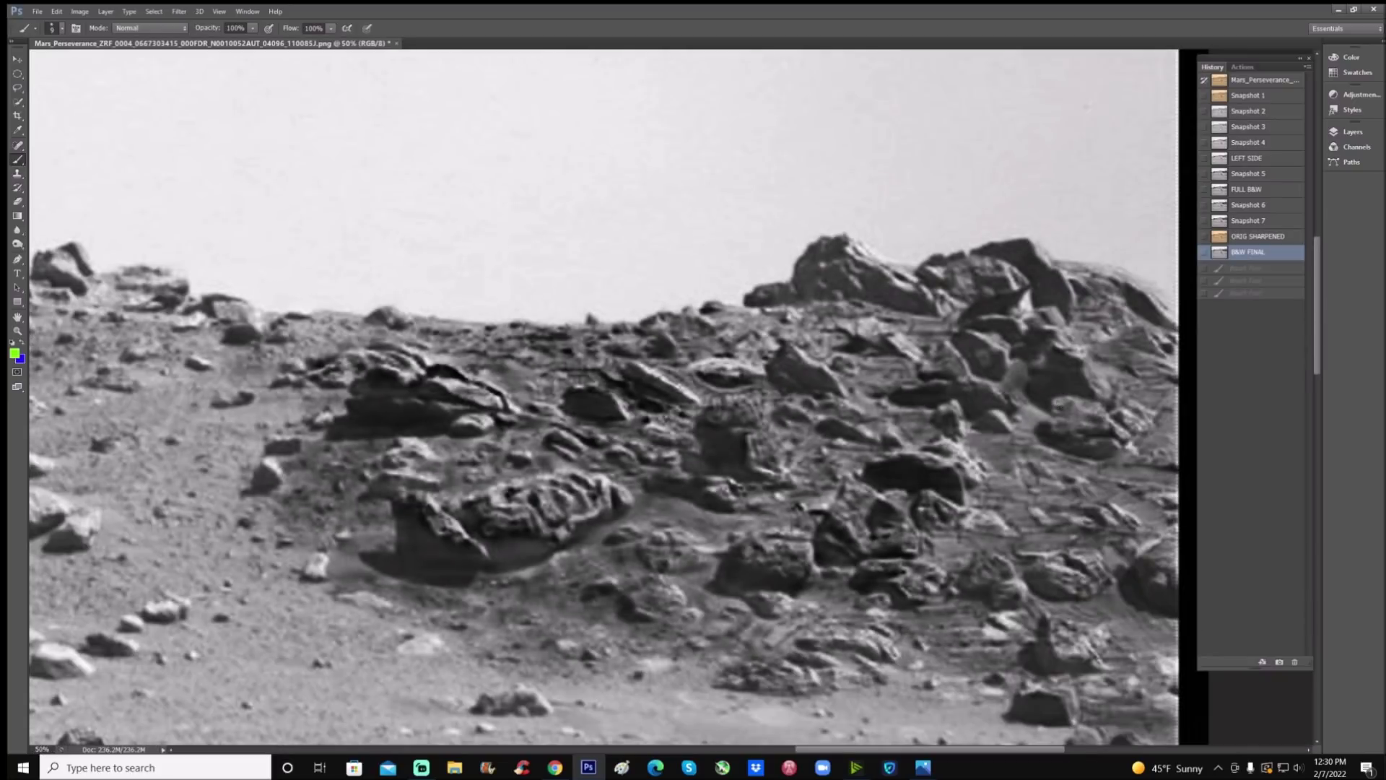
pyautogui.click(1270, 237)
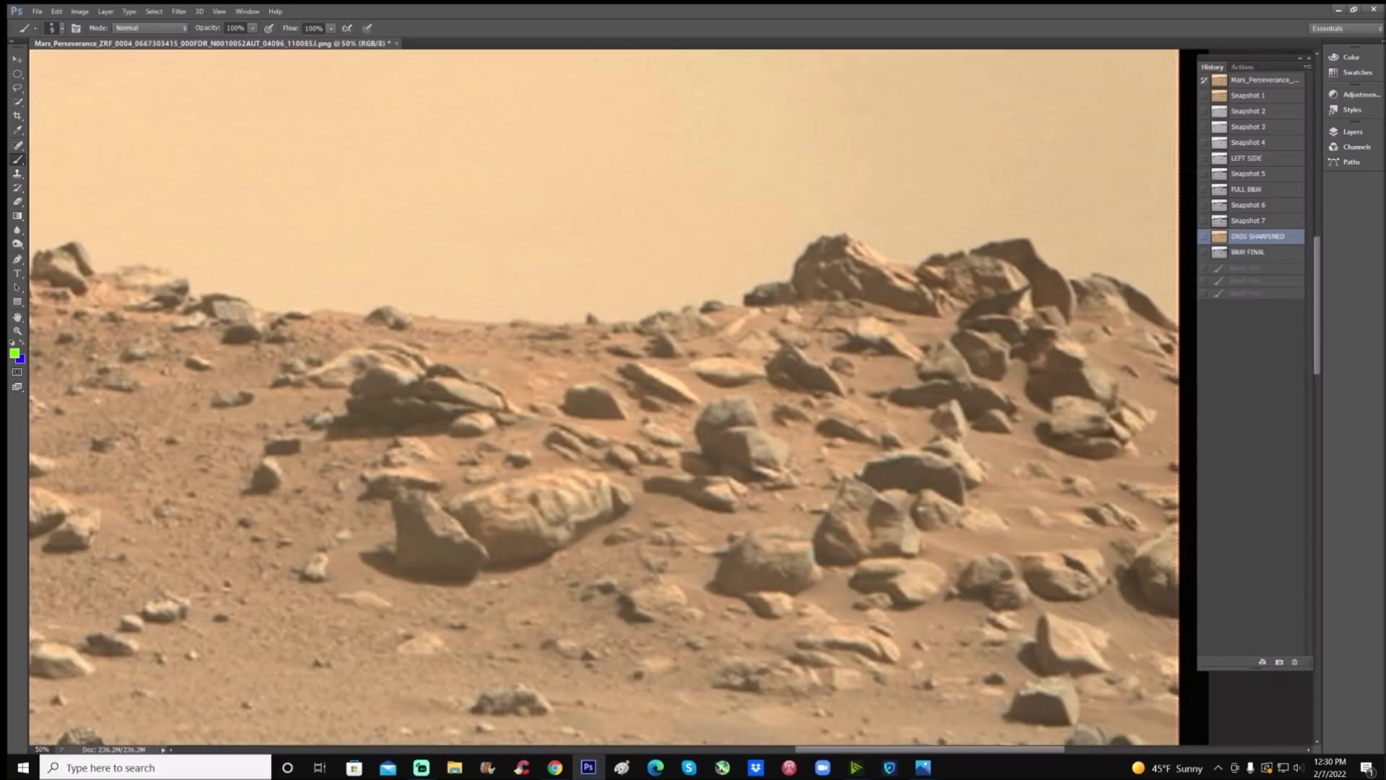
pyautogui.moveTo(1038, 748); pyautogui.dragTo(648, 748)
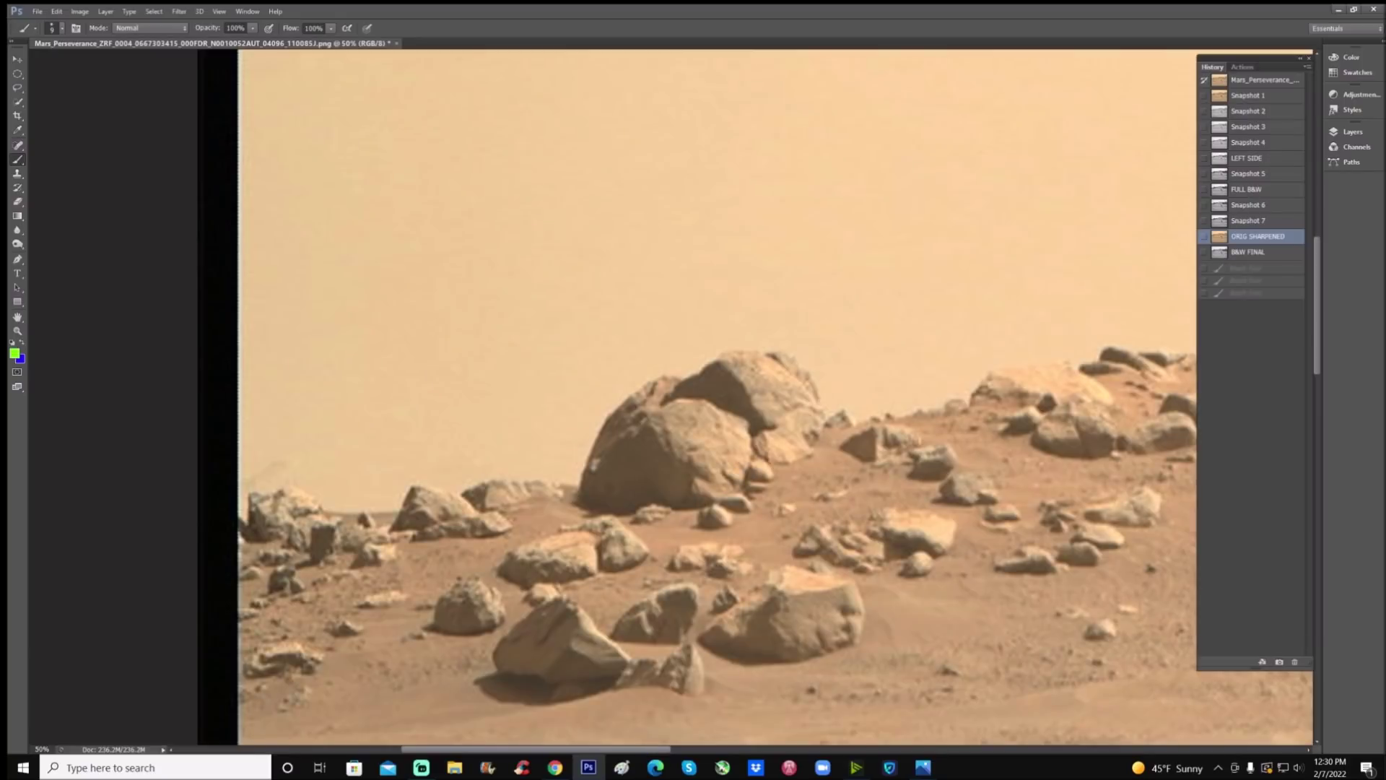
pyautogui.hotkey('ctrl', '+')
pyautogui.hotkey('ctrl', '+')
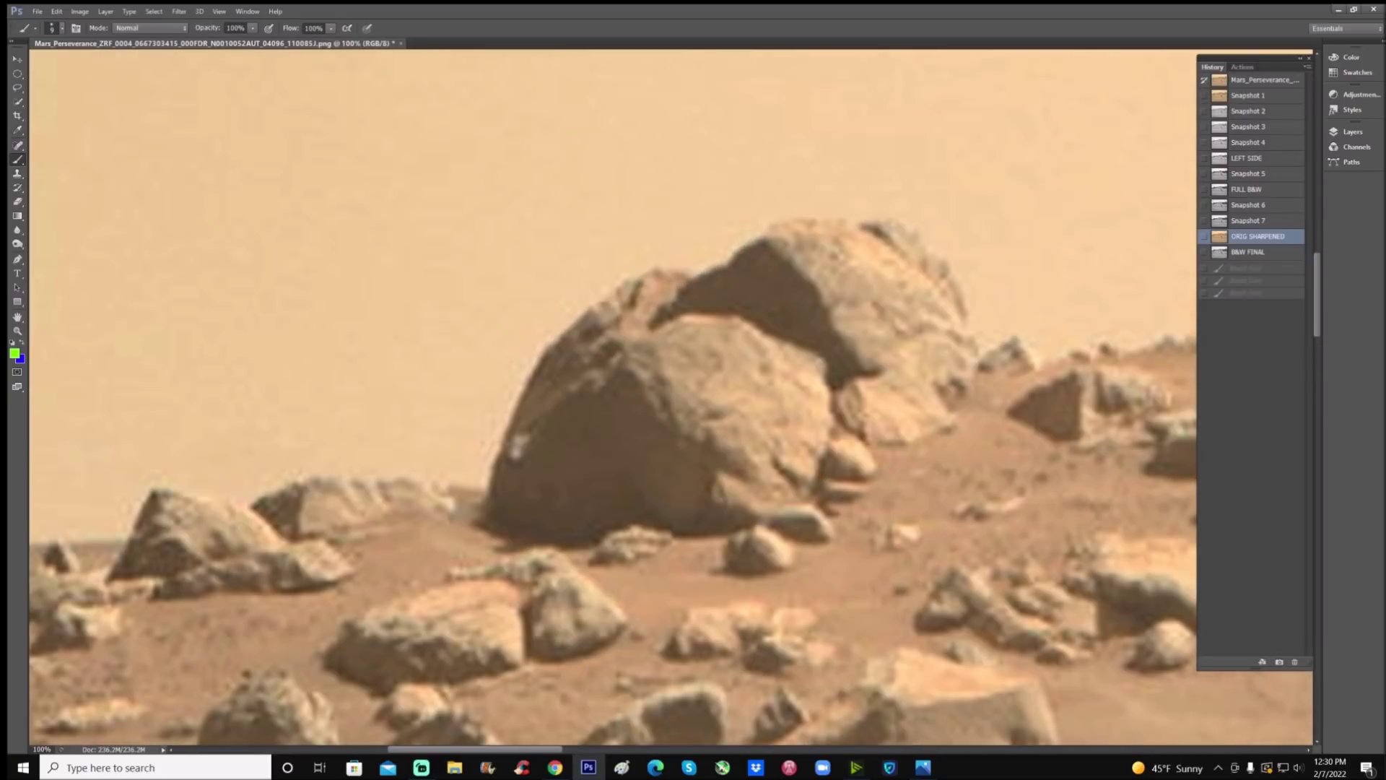
pyautogui.moveTo(647, 339)
pyautogui.mouseDown()
pyautogui.moveTo(682, 315)
pyautogui.moveTo(732, 316)
pyautogui.moveTo(767, 345)
pyautogui.moveTo(775, 386)
pyautogui.mouseUp()
pyautogui.click(1253, 252)
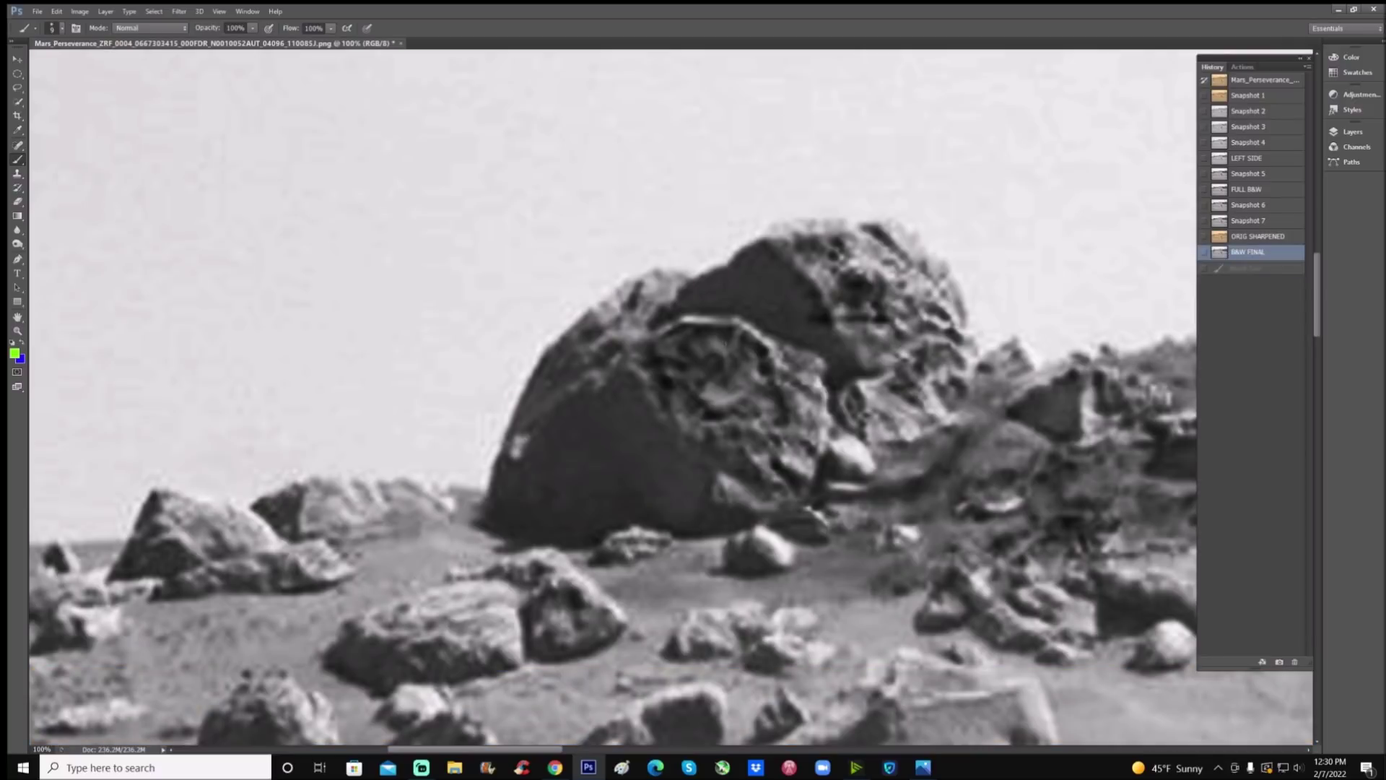
# - Circle the textured patch on the boulder and the rubble beside it in green
pyautogui.moveTo(707, 274)
pyautogui.mouseDown()
pyautogui.moveTo(609, 382)
pyautogui.moveTo(779, 439)
pyautogui.moveTo(697, 274)
pyautogui.moveTo(685, 281)
pyautogui.mouseUp()
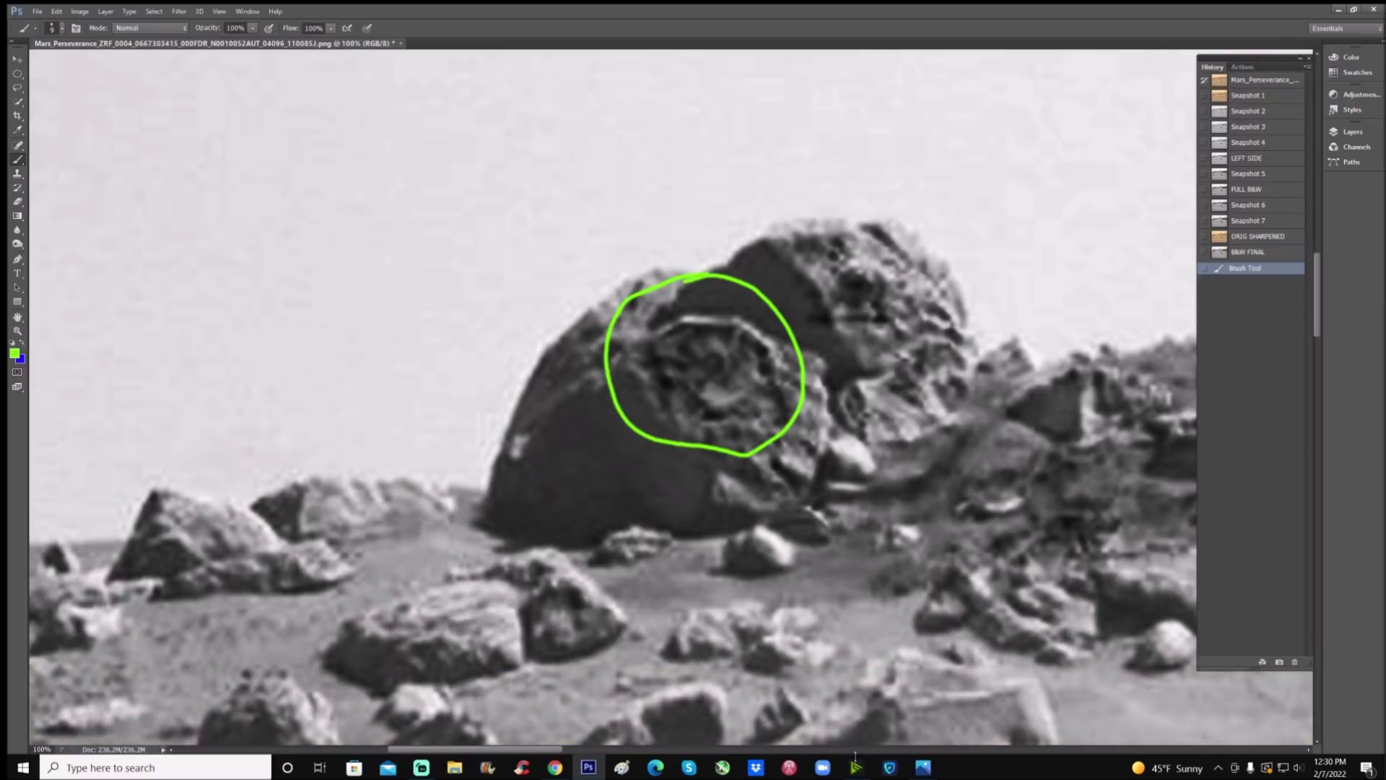
pyautogui.moveTo(536, 749); pyautogui.dragTo(590, 758)
pyautogui.moveTo(687, 472)
pyautogui.mouseDown()
pyautogui.moveTo(563, 461)
pyautogui.moveTo(515, 489)
pyautogui.moveTo(499, 554)
pyautogui.moveTo(584, 634)
pyautogui.moveTo(775, 599)
pyautogui.moveTo(752, 510)
pyautogui.moveTo(669, 476)
pyautogui.mouseUp()
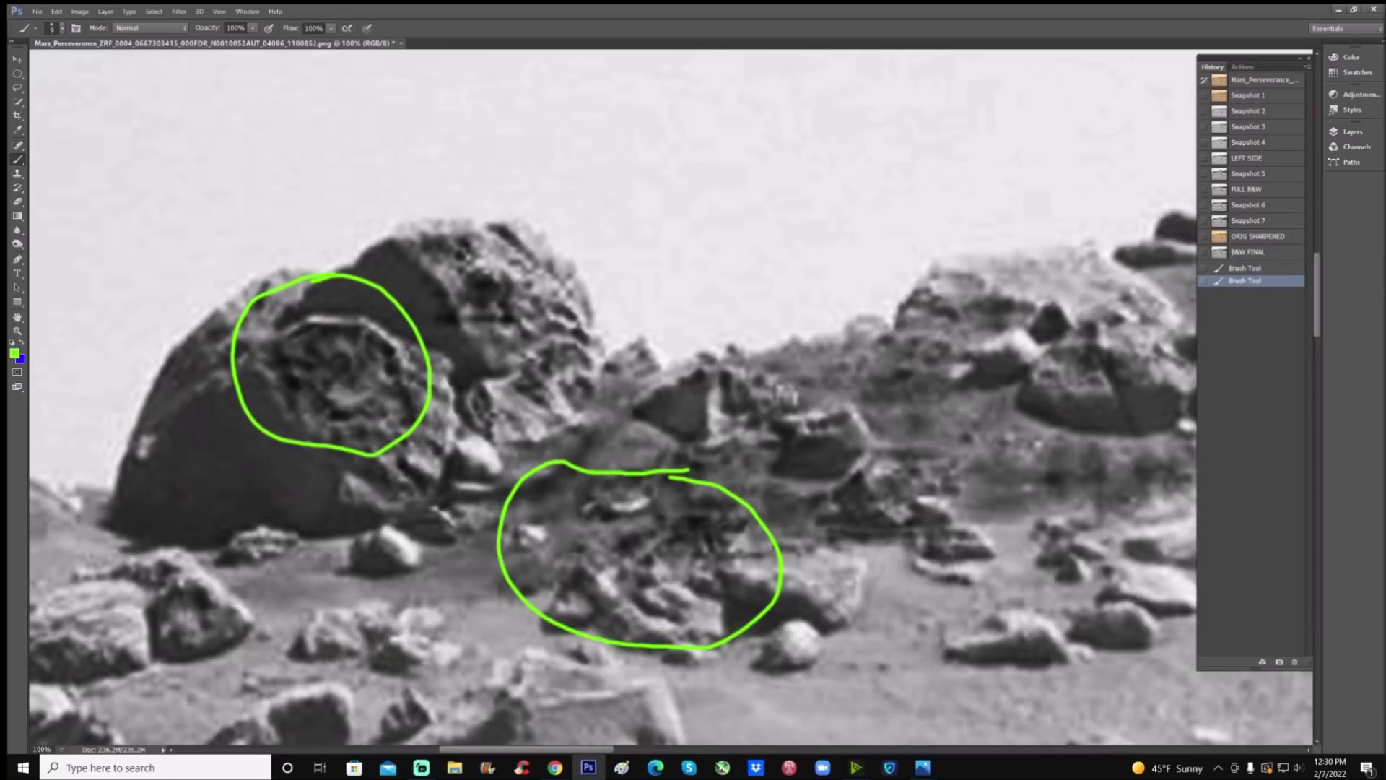
# - On ORIG SHARPENED, circle the small ground patch with green arrows pointing at it
pyautogui.click(1242, 236)
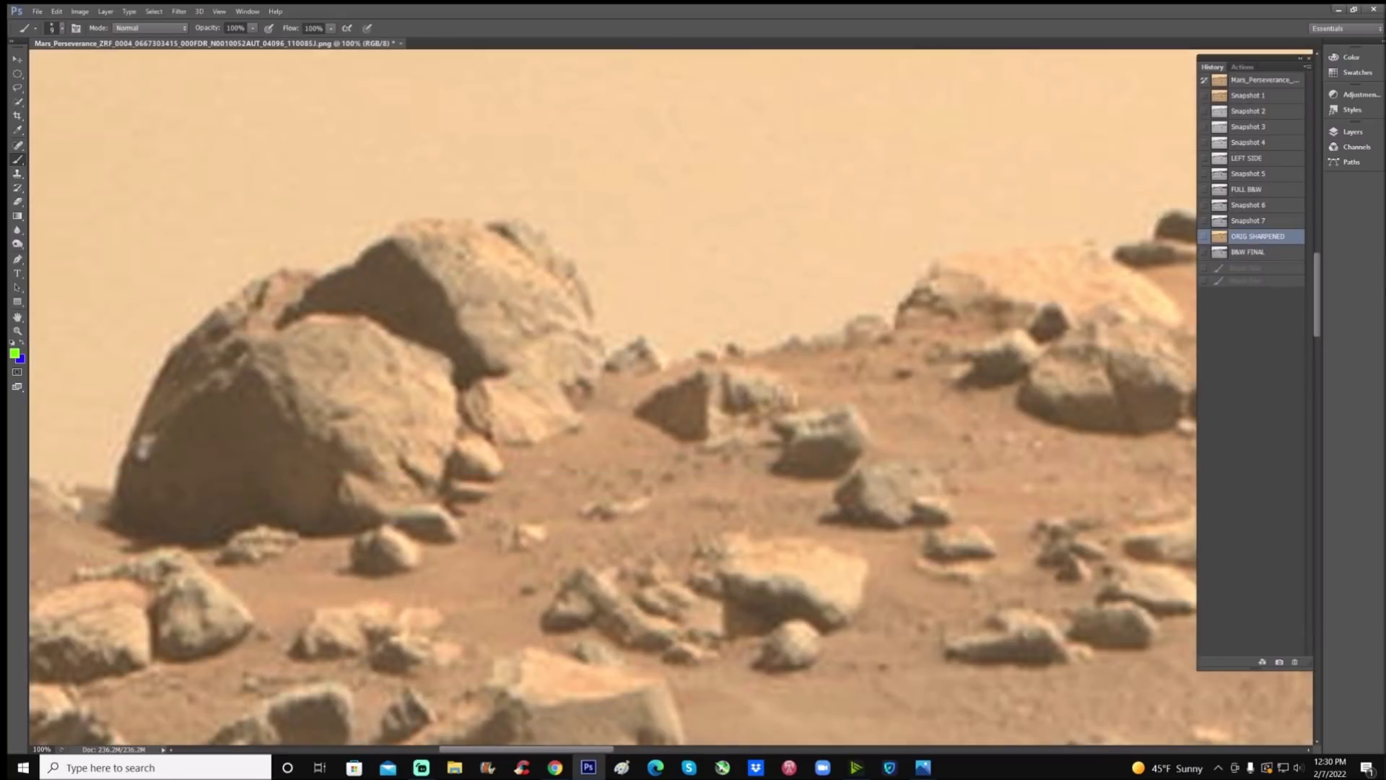
pyautogui.moveTo(641, 435)
pyautogui.mouseDown()
pyautogui.moveTo(534, 456)
pyautogui.moveTo(622, 535)
pyautogui.moveTo(646, 434)
pyautogui.mouseUp()
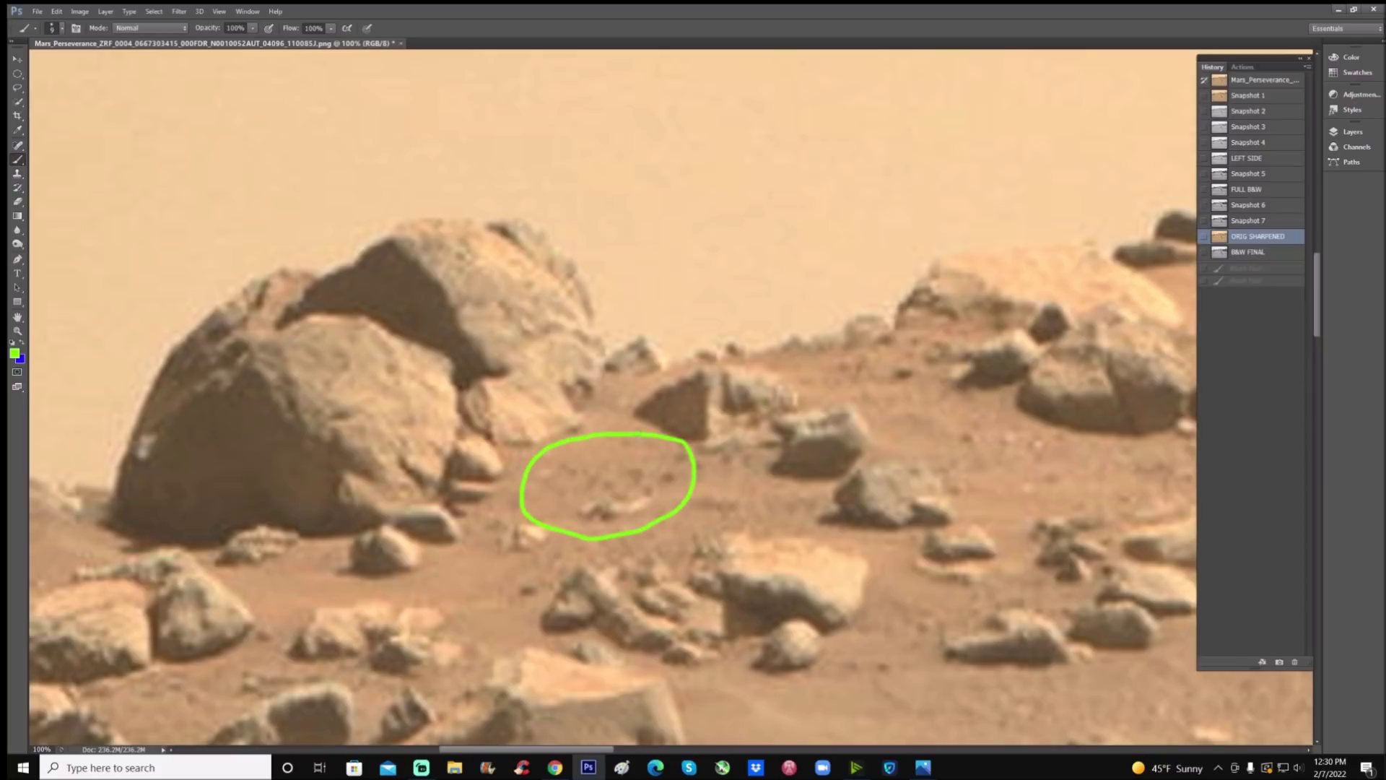
pyautogui.moveTo(577, 526)
pyautogui.mouseDown()
pyautogui.moveTo(532, 581)
pyautogui.moveTo(582, 522)
pyautogui.moveTo(590, 530)
pyautogui.mouseUp()
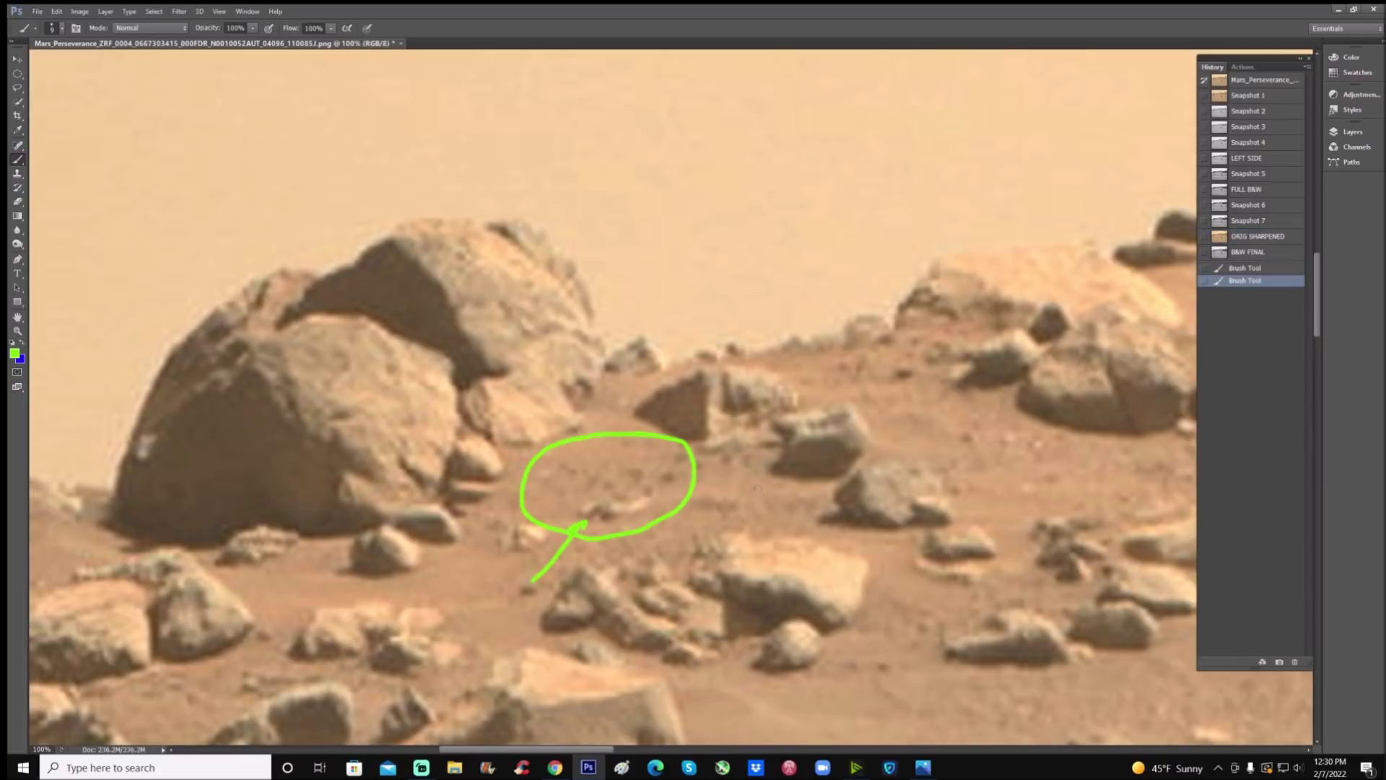
pyautogui.moveTo(711, 470)
pyautogui.mouseDown()
pyautogui.moveTo(823, 528)
pyautogui.moveTo(760, 576)
pyautogui.moveTo(498, 622)
pyautogui.mouseUp()
pyautogui.click(1278, 253)
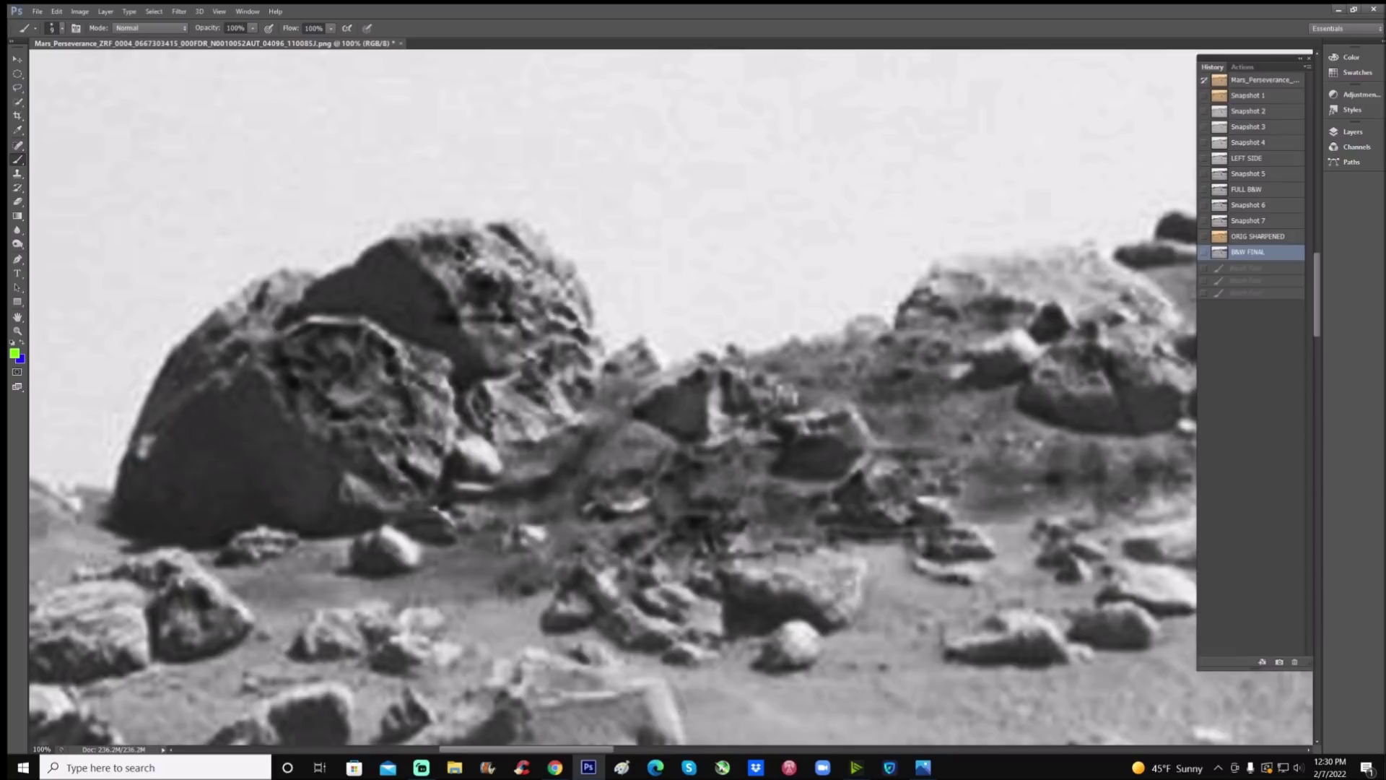
# - Draw a green arrow on the upper left of the image
pyautogui.moveTo(593, 749); pyautogui.dragTo(615, 747)
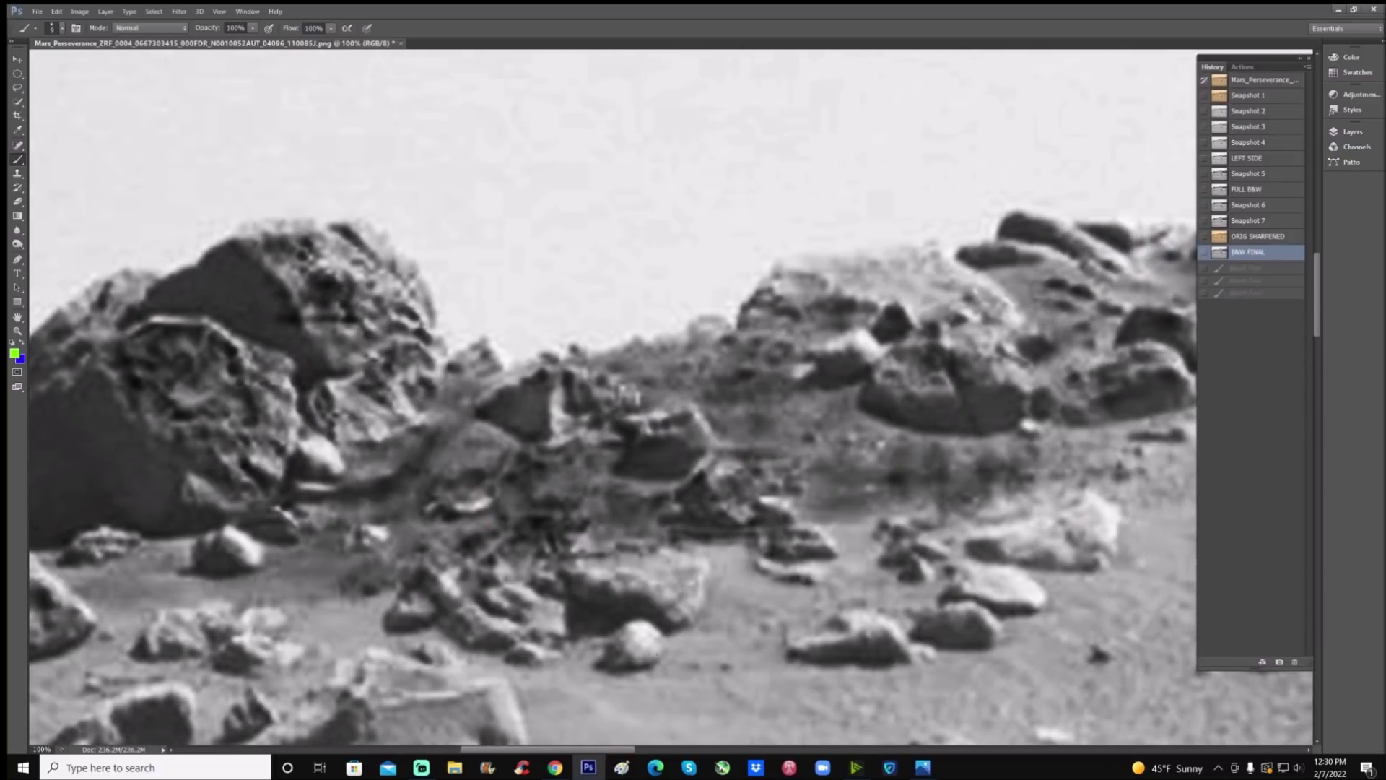
pyautogui.moveTo(626, 749); pyautogui.dragTo(606, 749)
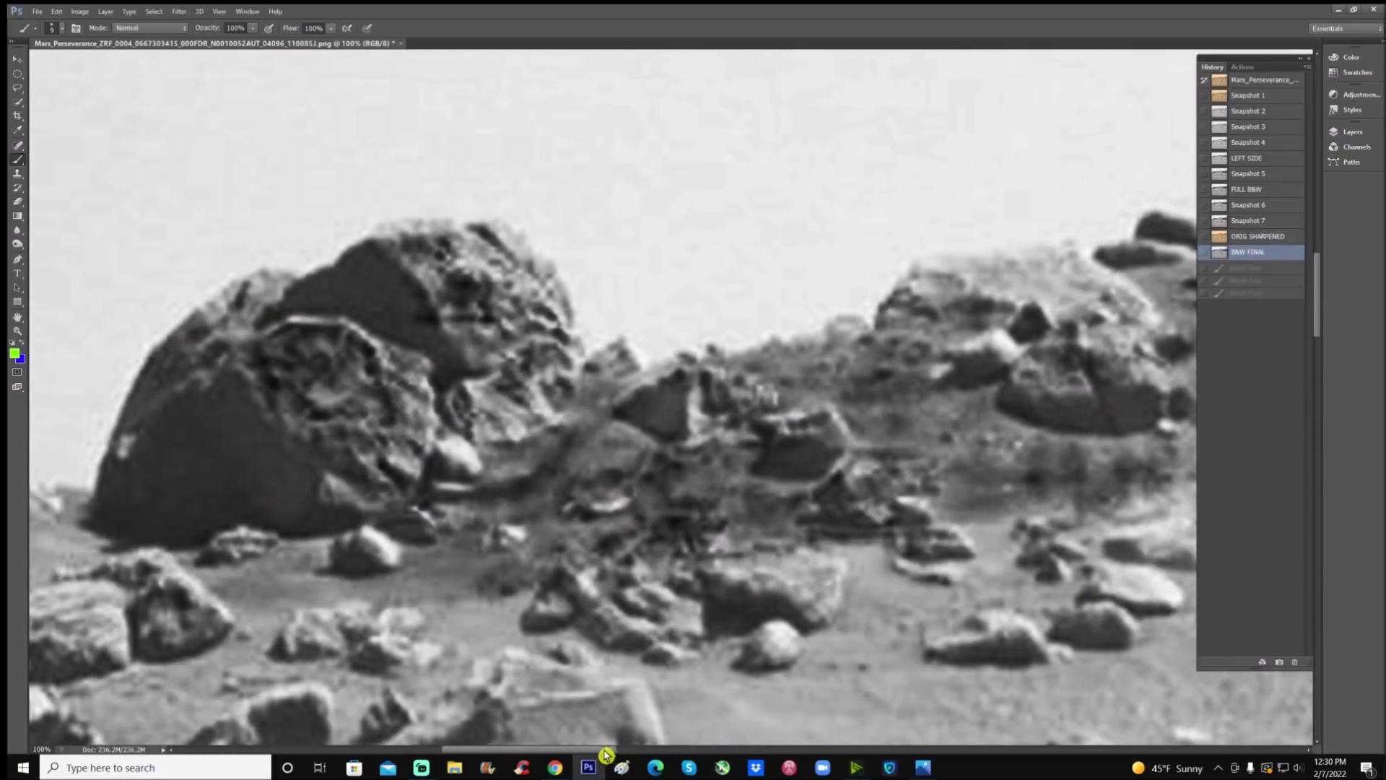
pyautogui.moveTo(268, 134); pyautogui.dragTo(287, 298)
# - Toggle between ORIG SHARPENED and B&W FINAL, settle on B&W FINAL, and zoom out to 66.7%
pyautogui.click(1248, 238)
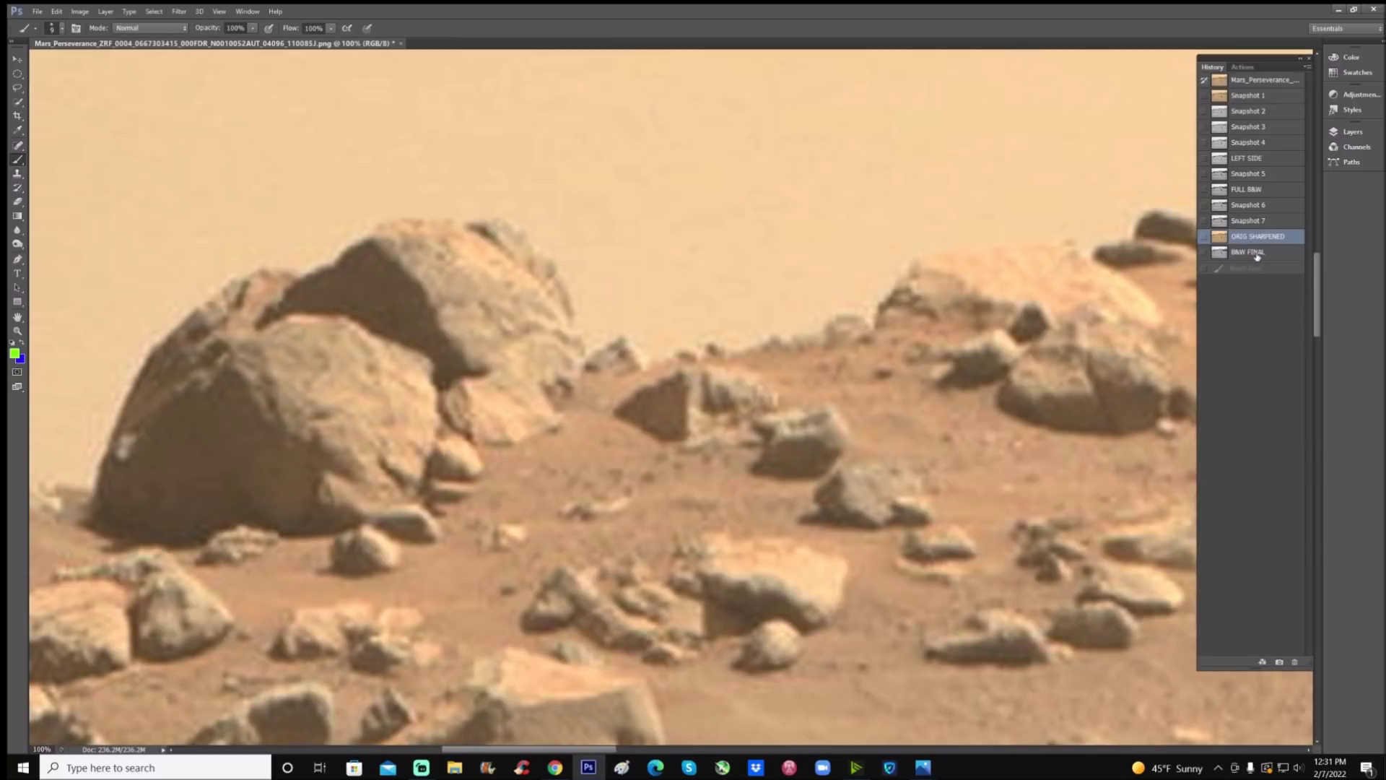
pyautogui.click(1256, 253)
pyautogui.click(1268, 238)
pyautogui.click(1269, 255)
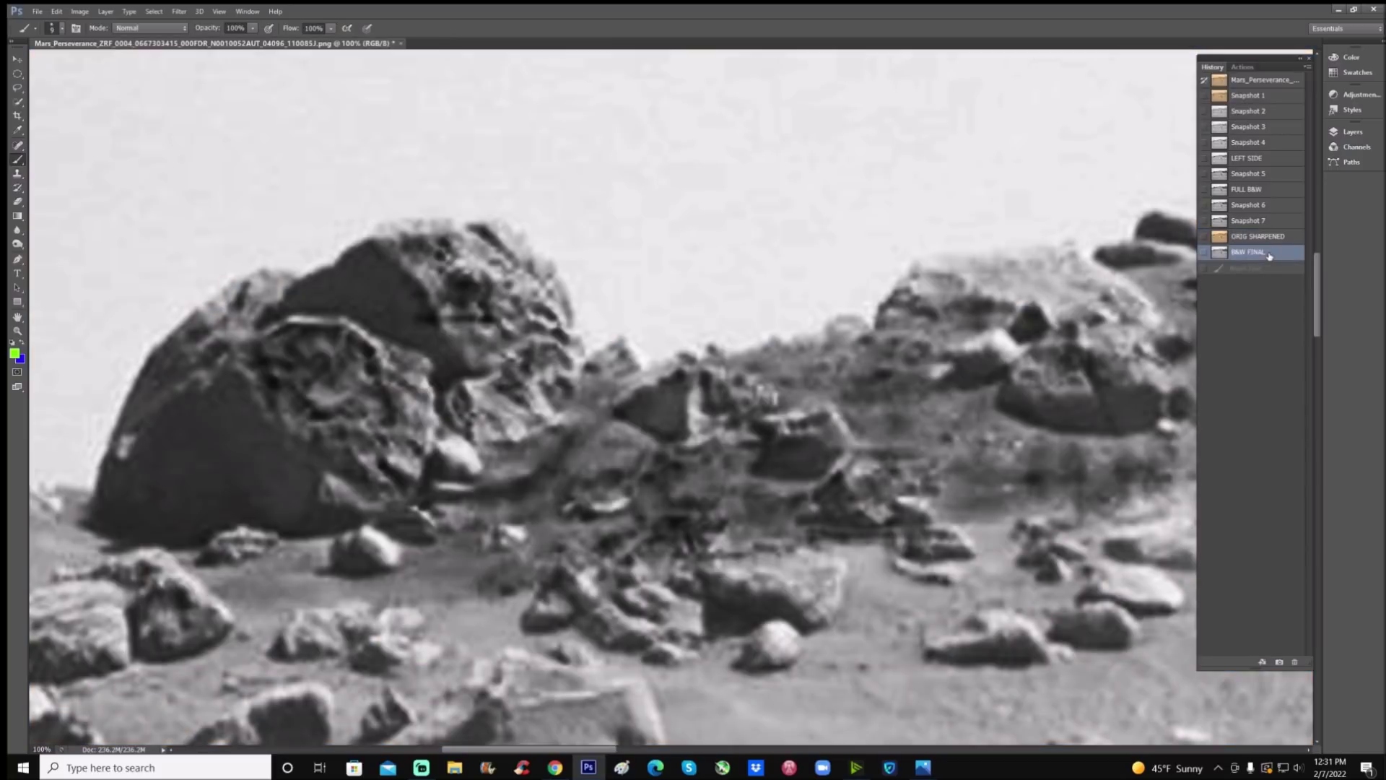
pyautogui.click(1274, 242)
pyautogui.click(1272, 256)
pyautogui.hotkey('ctrl', '-')
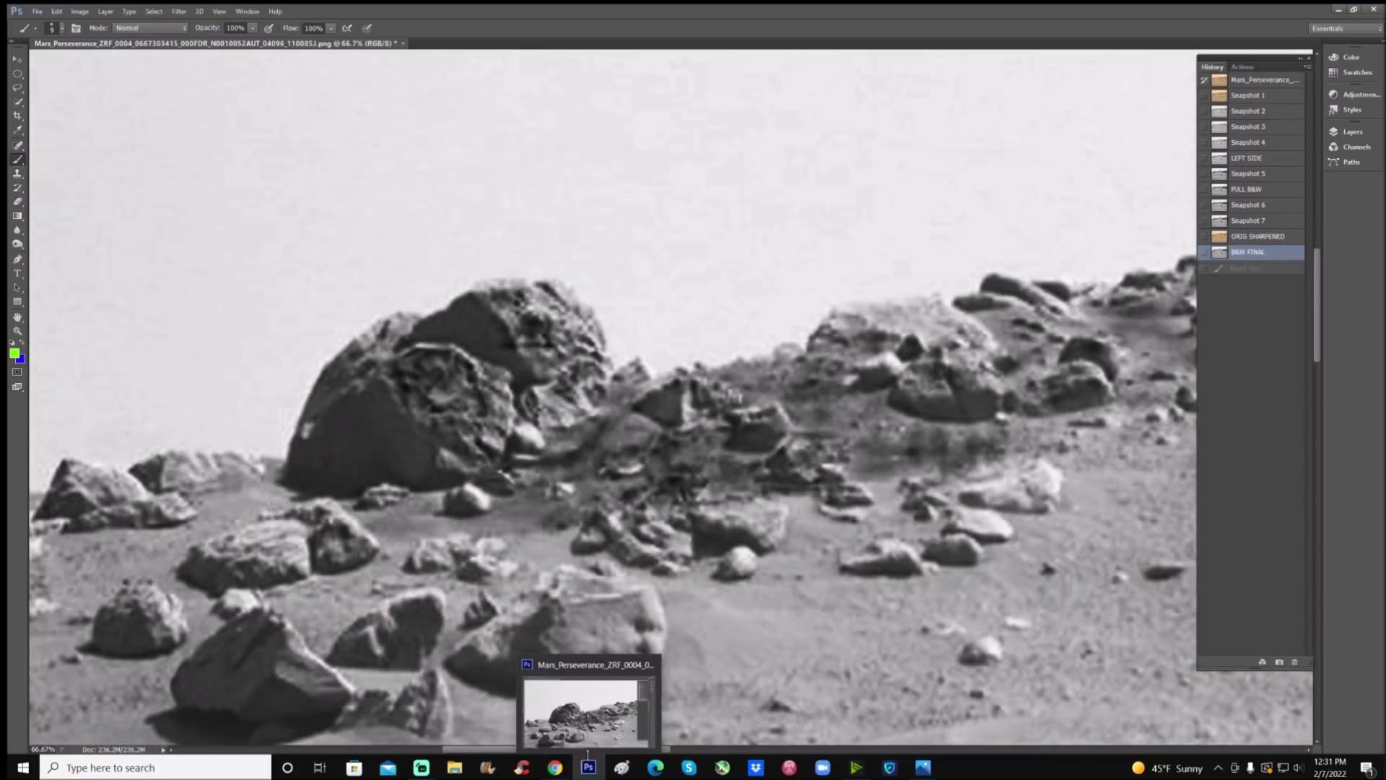
pyautogui.moveTo(510, 751); pyautogui.dragTo(952, 750)
pyautogui.scroll(2, 571, 397)
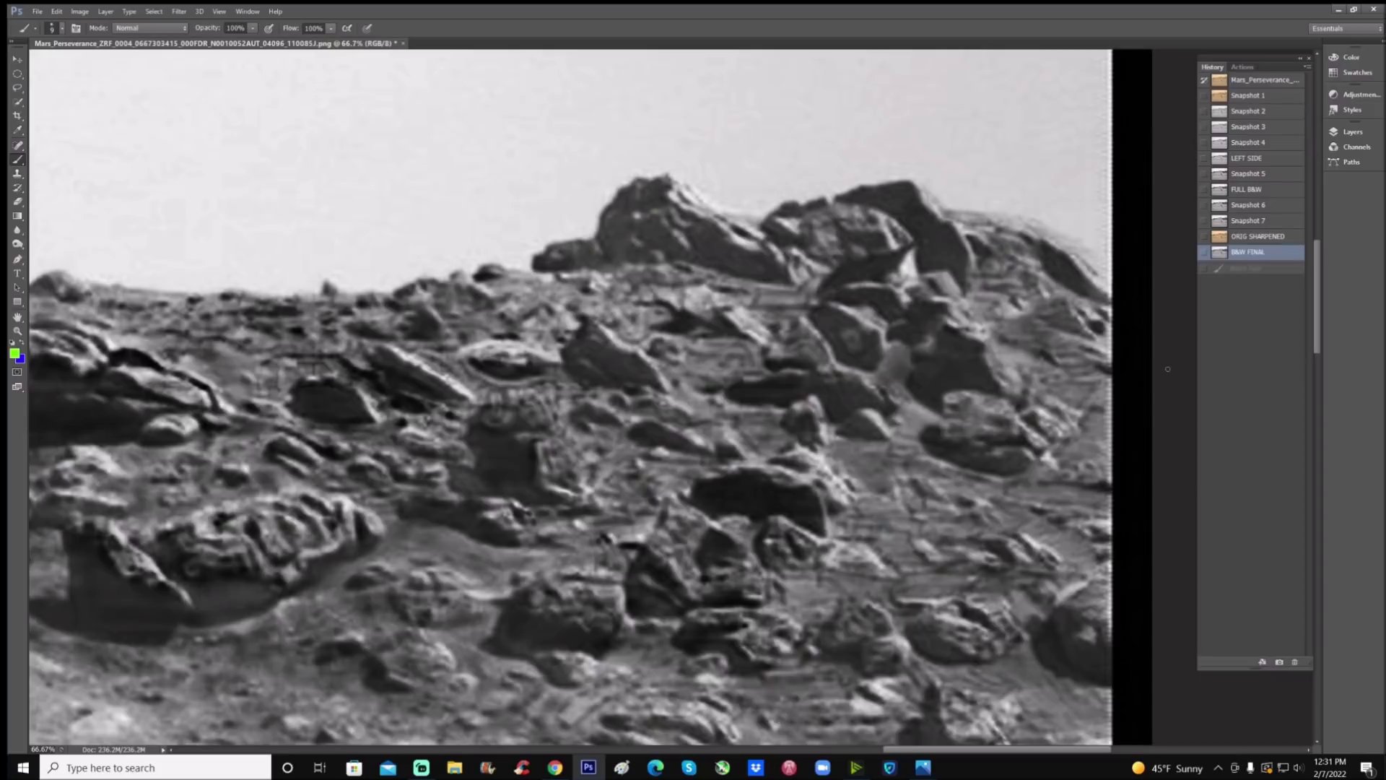
pyautogui.scroll(-3, 1167, 369)
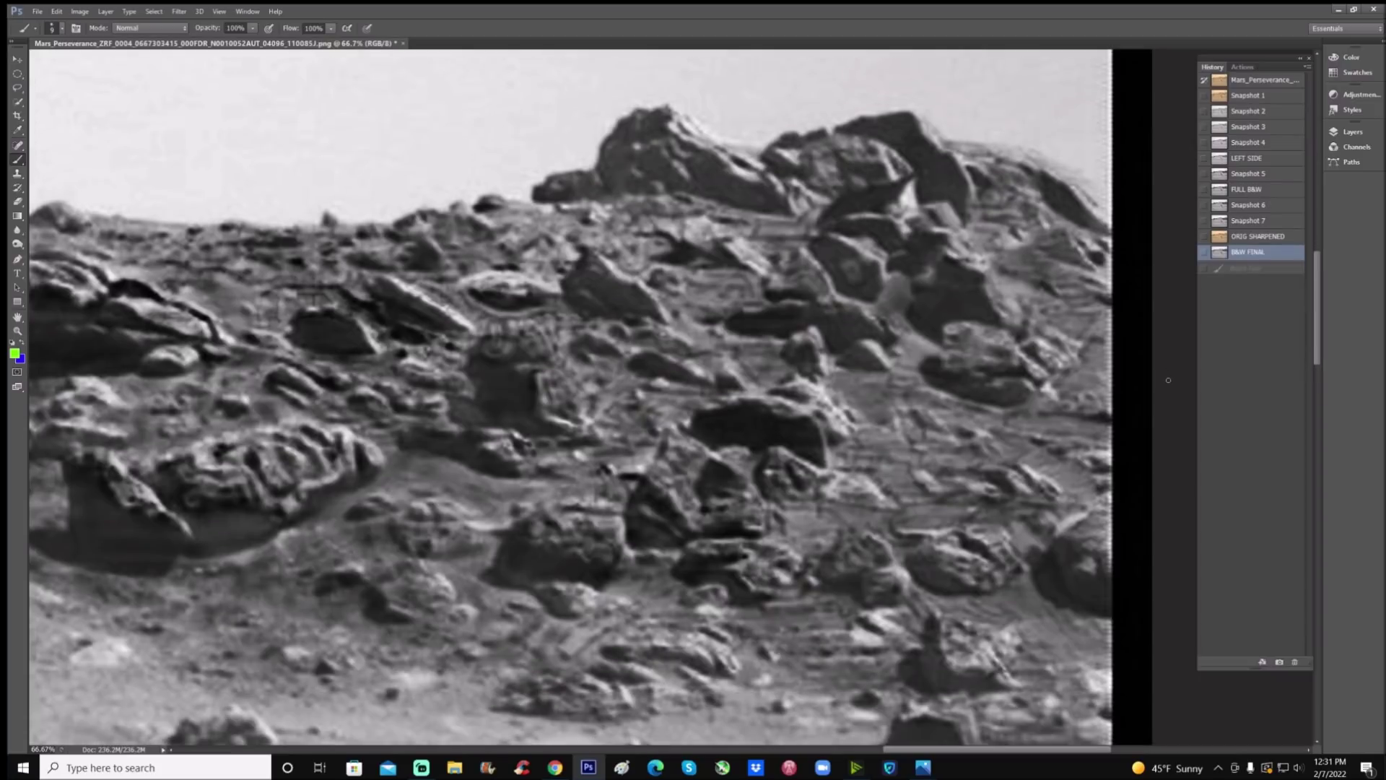